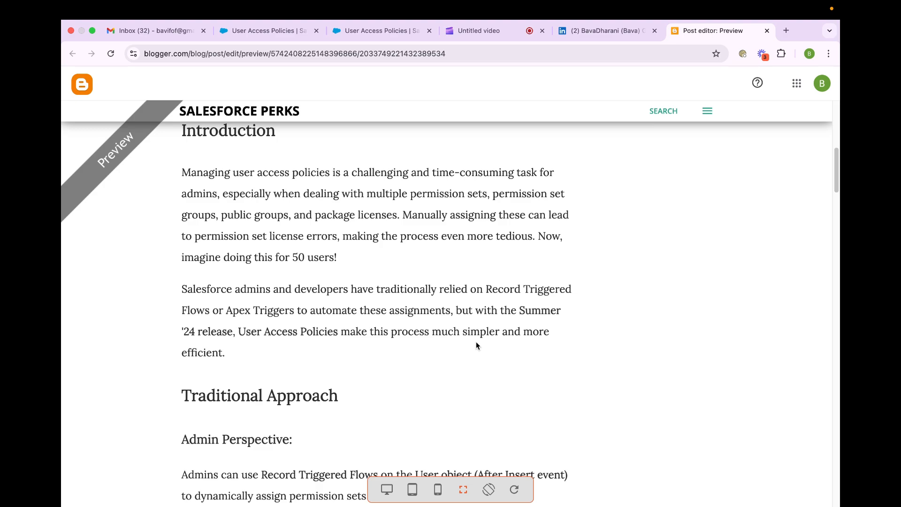
- Read the blog post's Traditional Approach section, covering the admin perspective with Record Triggered Flows and the developer perspective with Apex Triggers
scroll(476, 345, "down", 4)
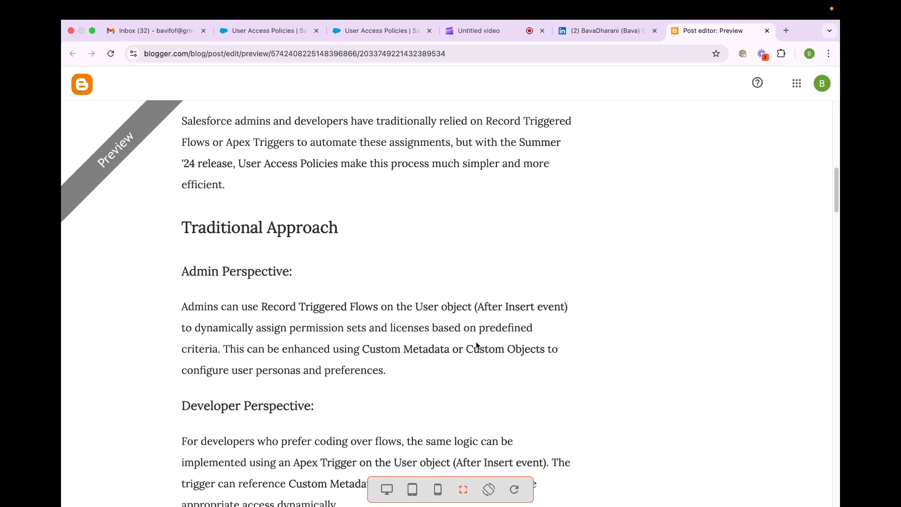
scroll(476, 345, "down", 1)
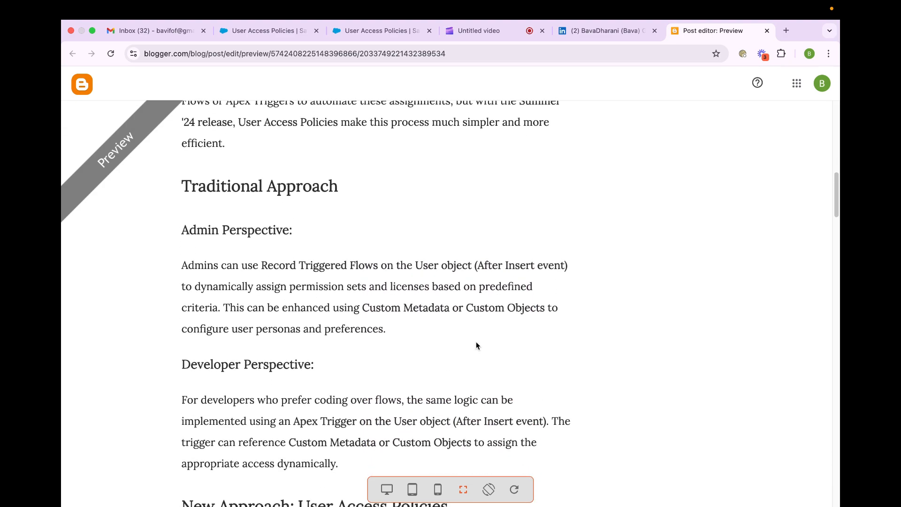
scroll(476, 344, "down", 1)
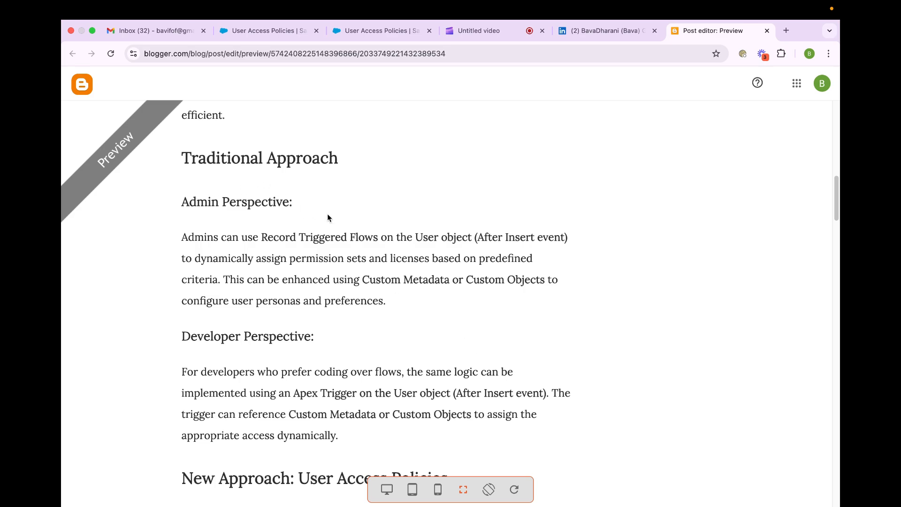
scroll(327, 217, "down", 1)
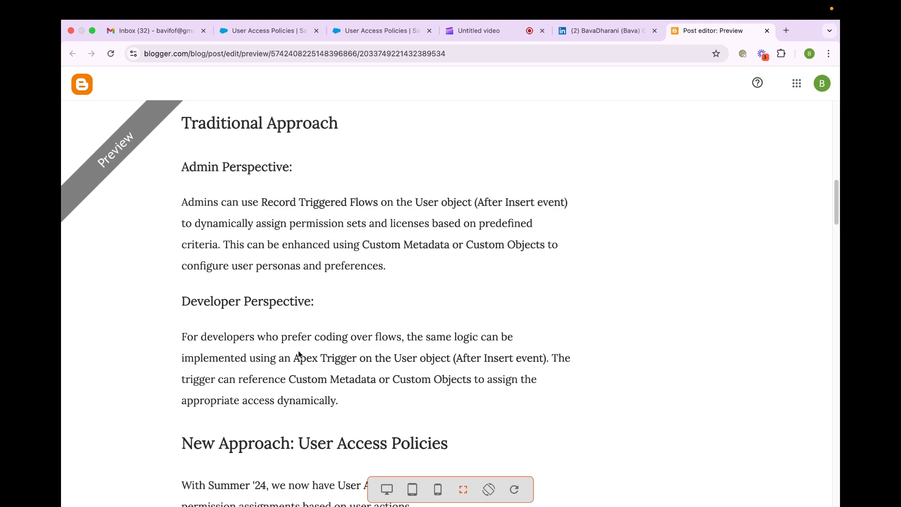
scroll(298, 354, "up", 2)
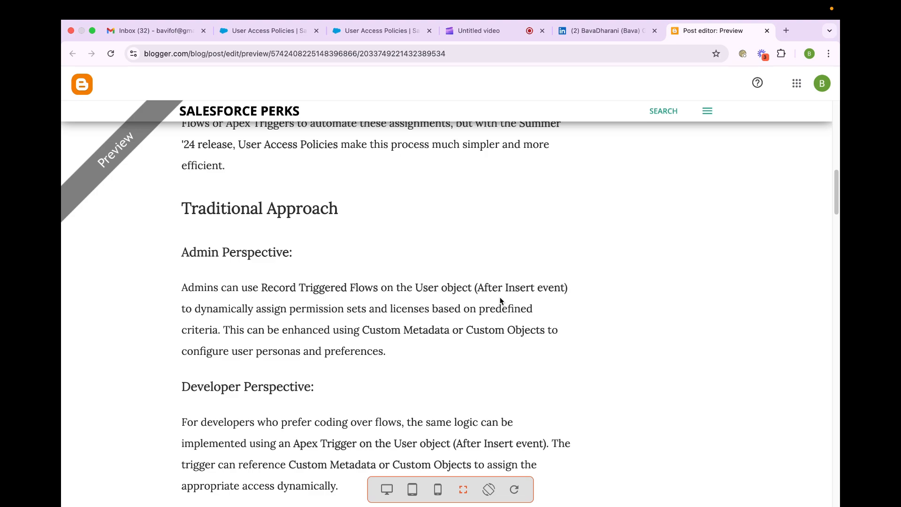
scroll(469, 298, "down", 1)
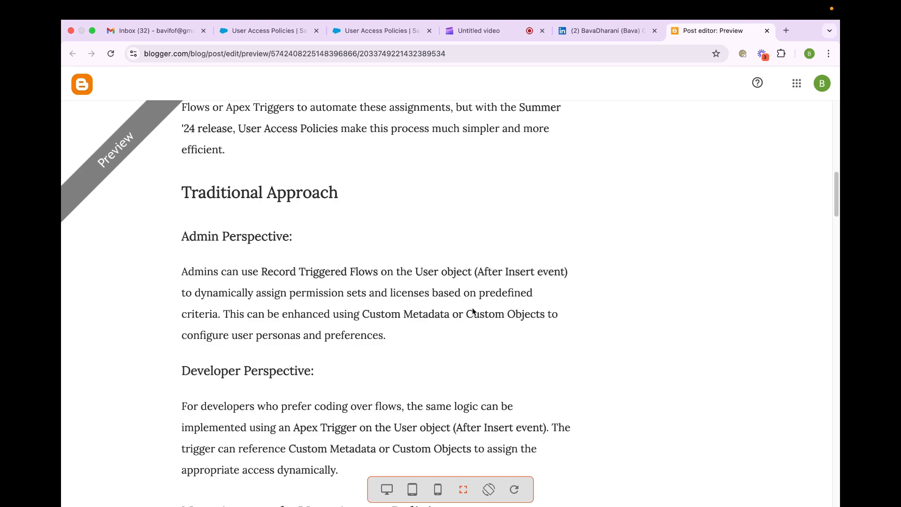
scroll(473, 311, "down", 5)
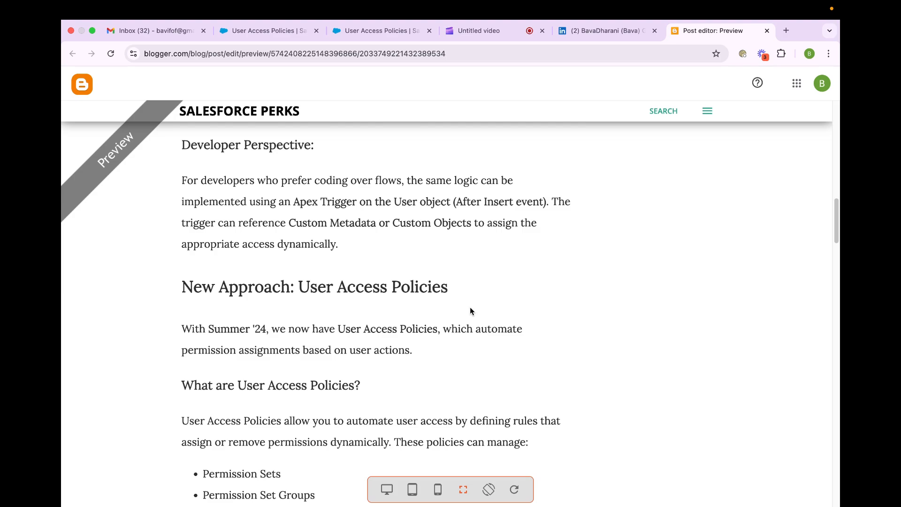
scroll(471, 310, "up", 3)
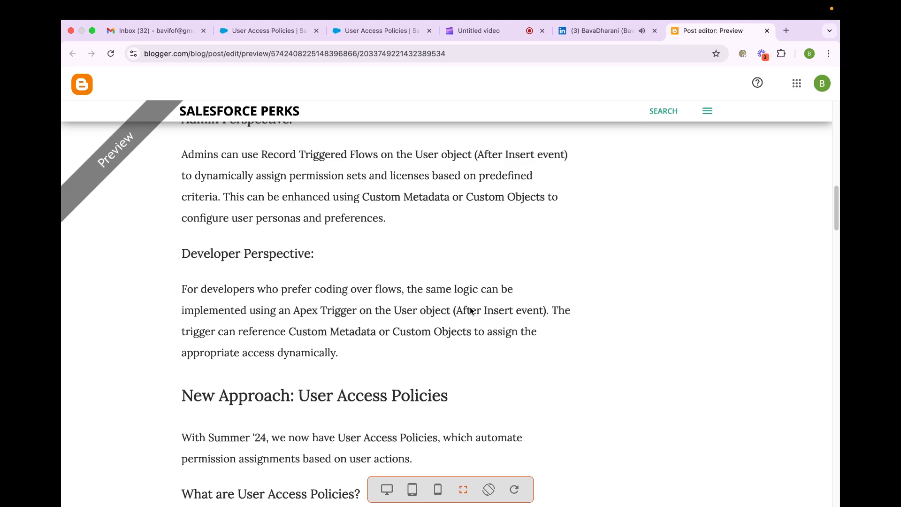
scroll(470, 311, "down", 5)
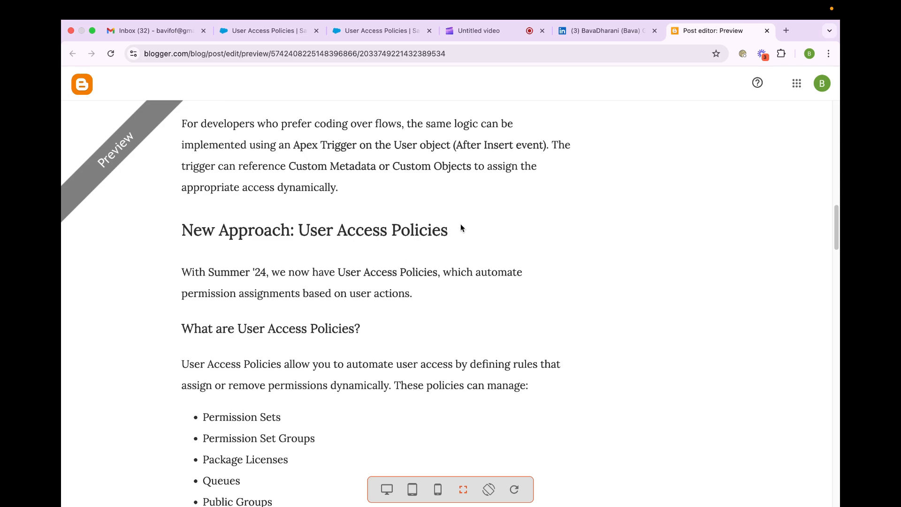
- Read the New Approach section on what User Access Policies are, including the list of manageable access types and its diagram
scroll(460, 228, "down", 2)
scroll(329, 224, "down", 3)
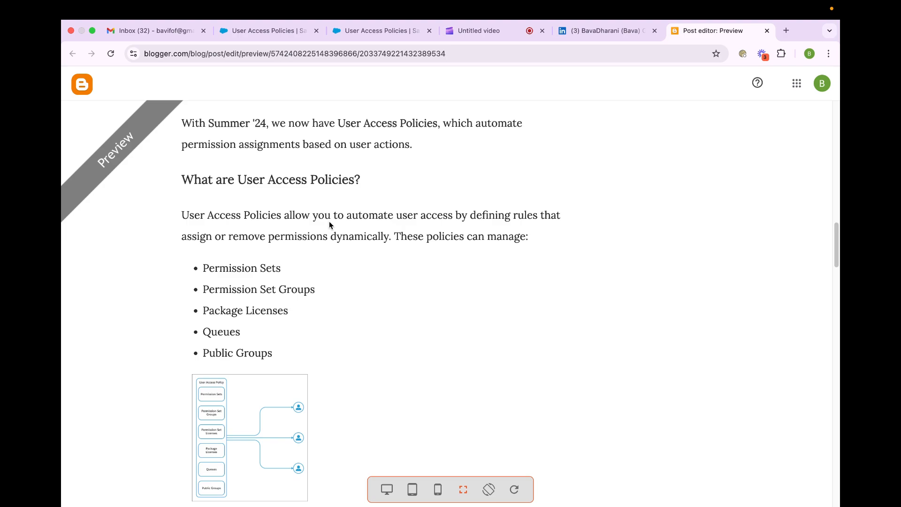
scroll(328, 224, "down", 5)
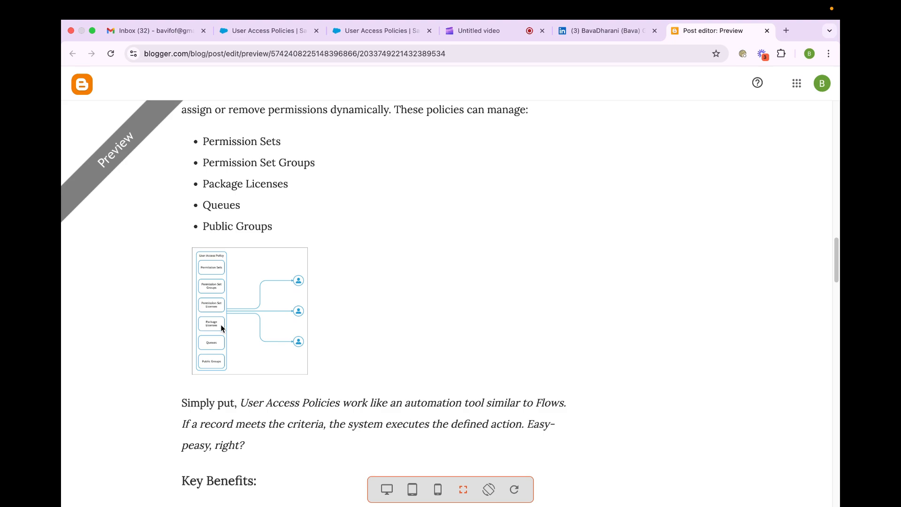
scroll(220, 324, "down", 3)
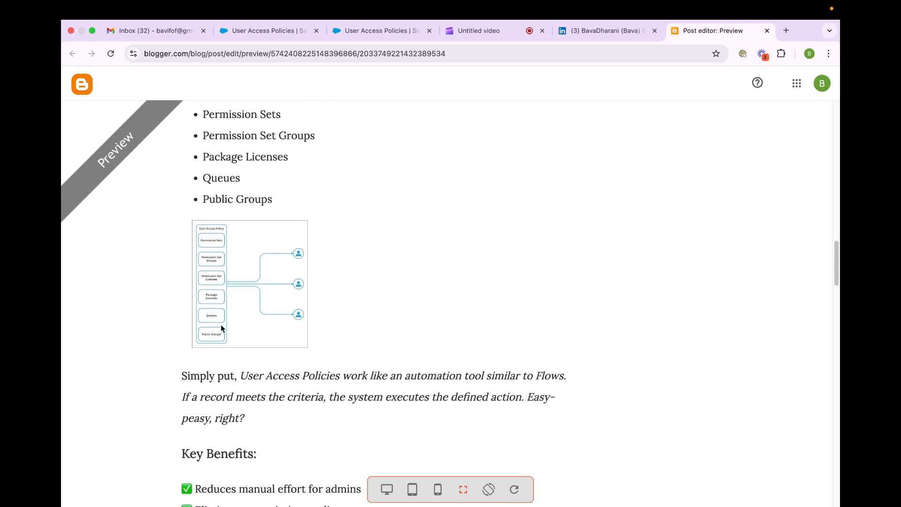
scroll(220, 324, "up", 5)
scroll(220, 325, "down", 3)
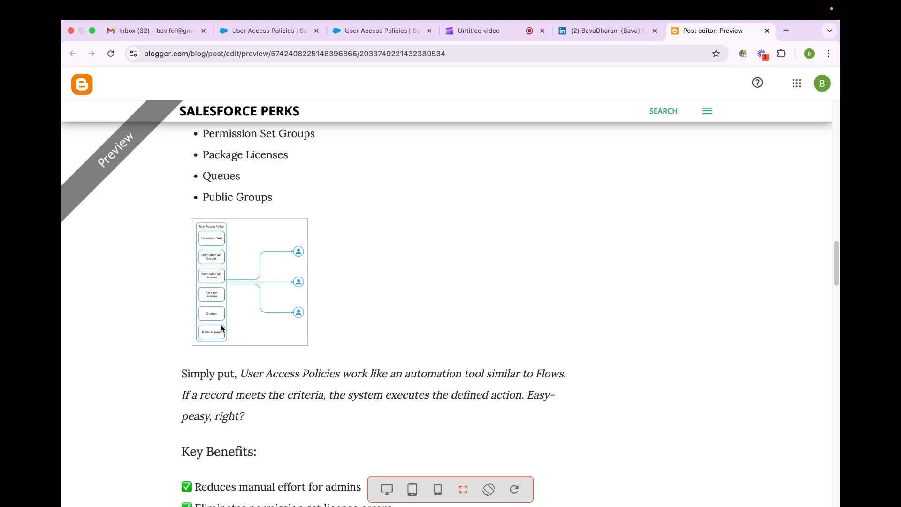
scroll(221, 324, "down", 6)
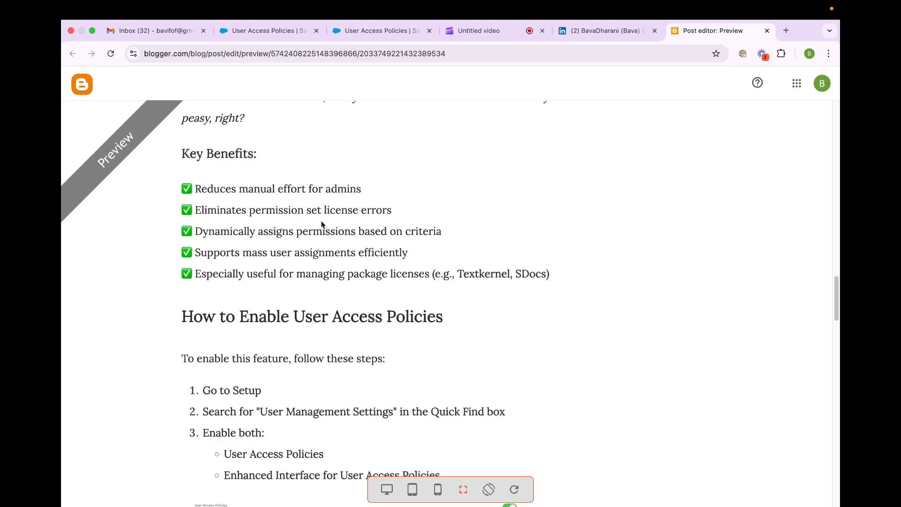
- Review the Key Benefits list and the instructions under How to Enable User Access Policies in the blog post
scroll(321, 222, "down", 1)
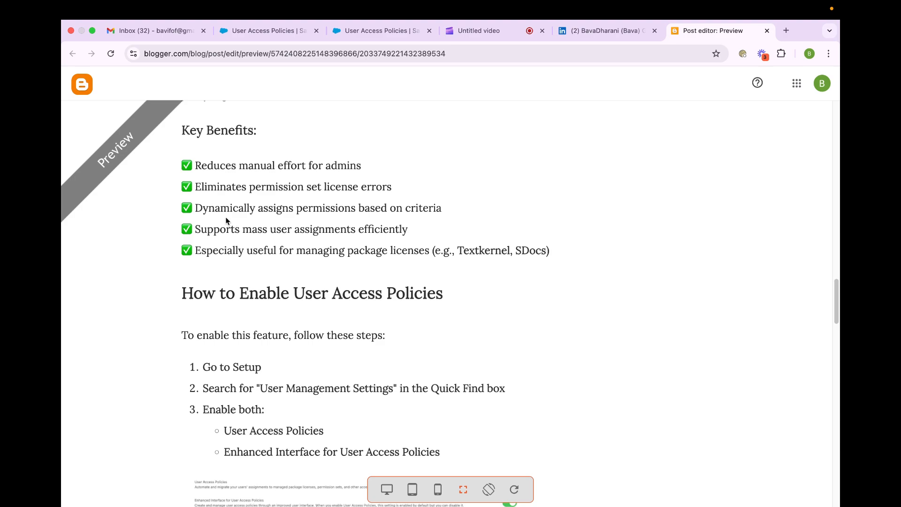
scroll(226, 221, "down", 1)
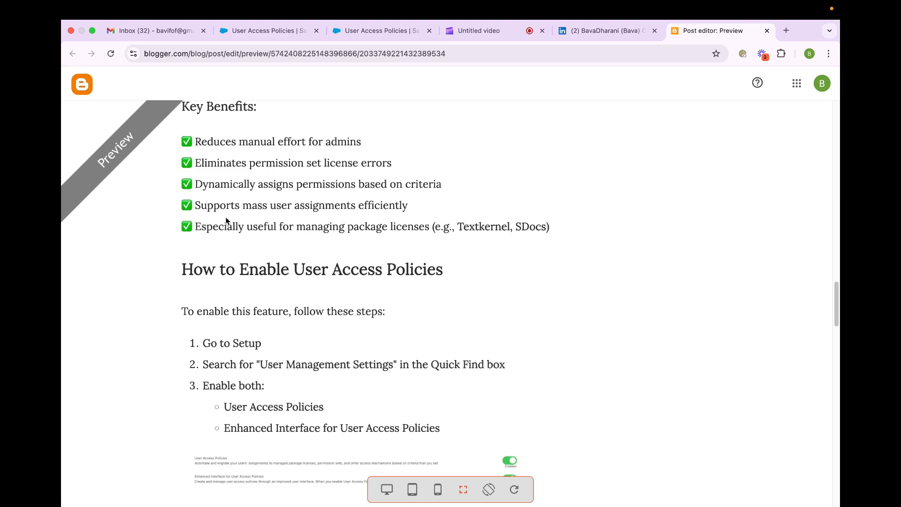
scroll(225, 221, "down", 2)
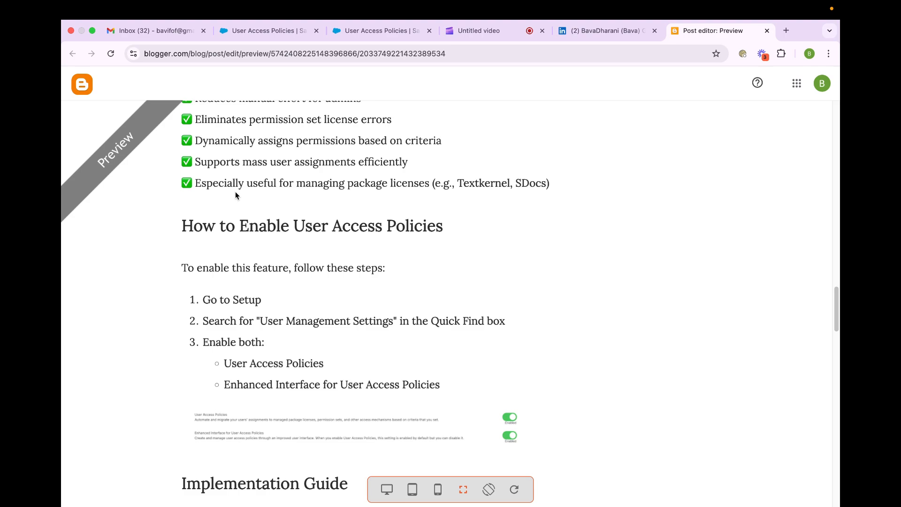
scroll(235, 191, "down", 3)
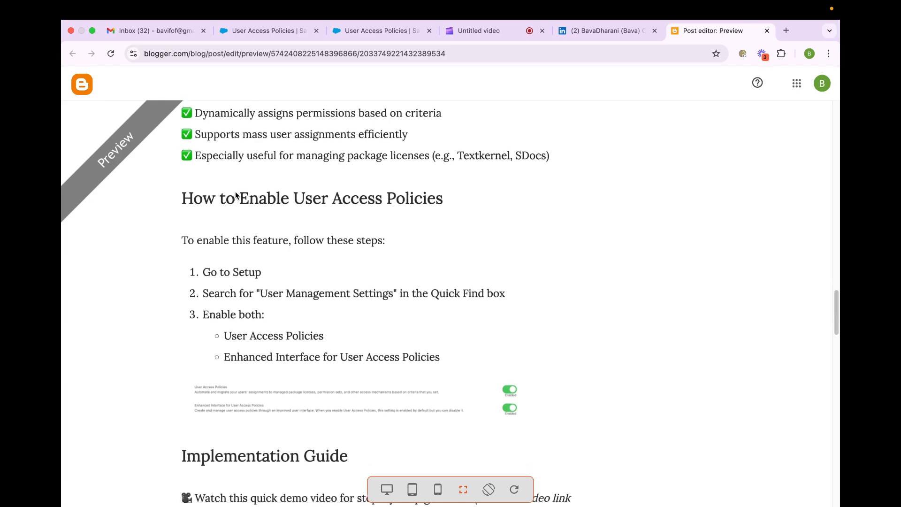
scroll(235, 192, "up", 10)
scroll(235, 194, "up", 15)
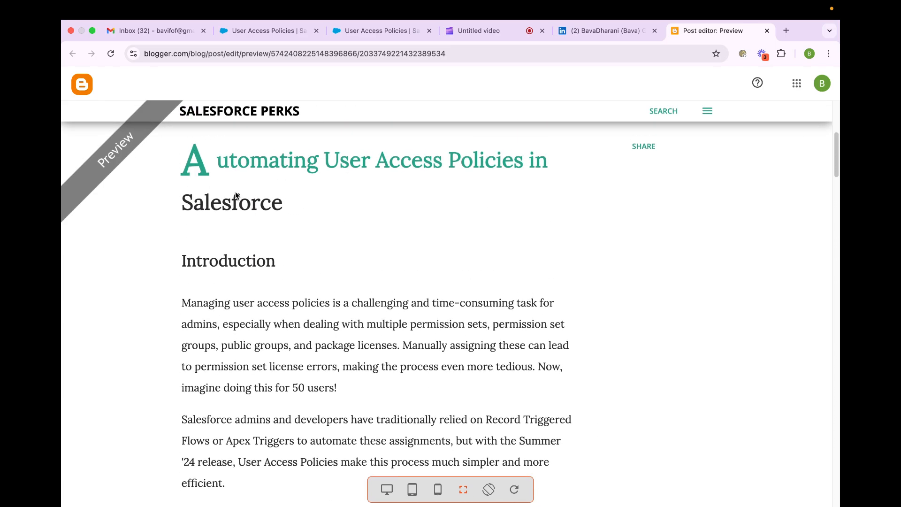
scroll(236, 195, "down", 10)
scroll(236, 195, "down", 15)
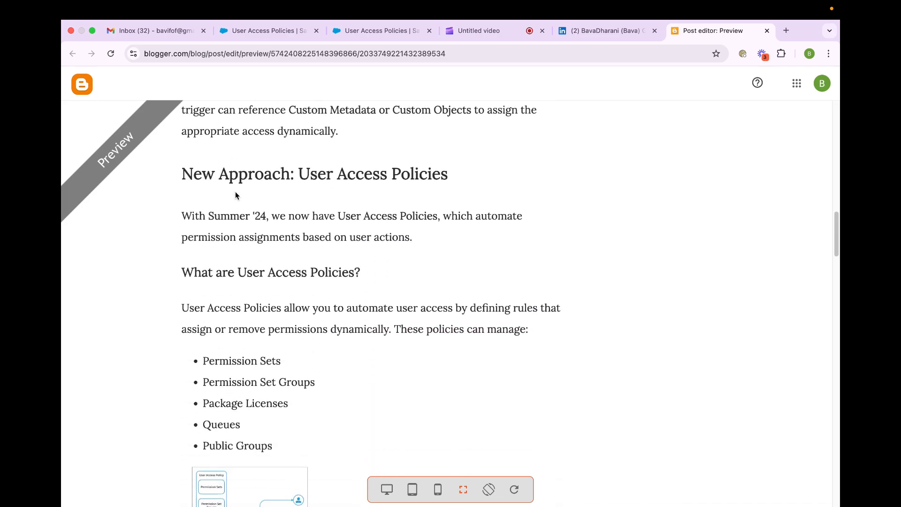
scroll(236, 195, "down", 10)
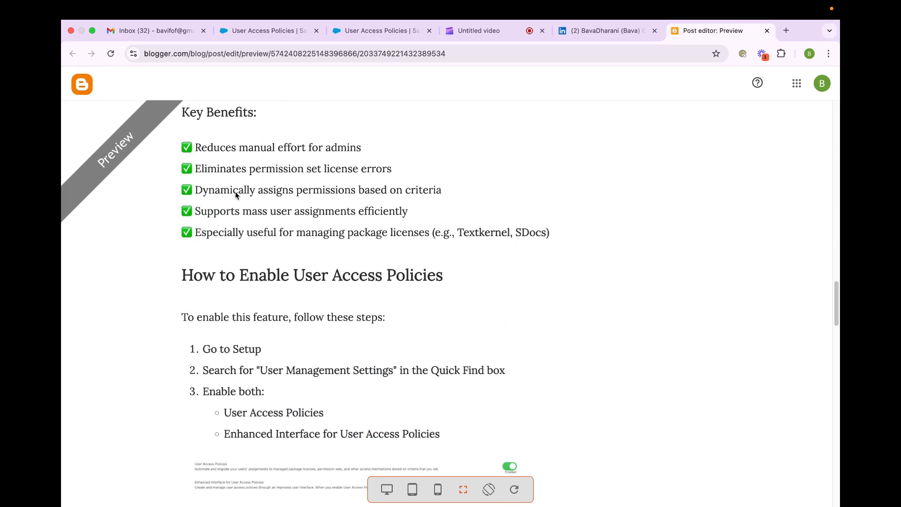
scroll(236, 195, "up", 1)
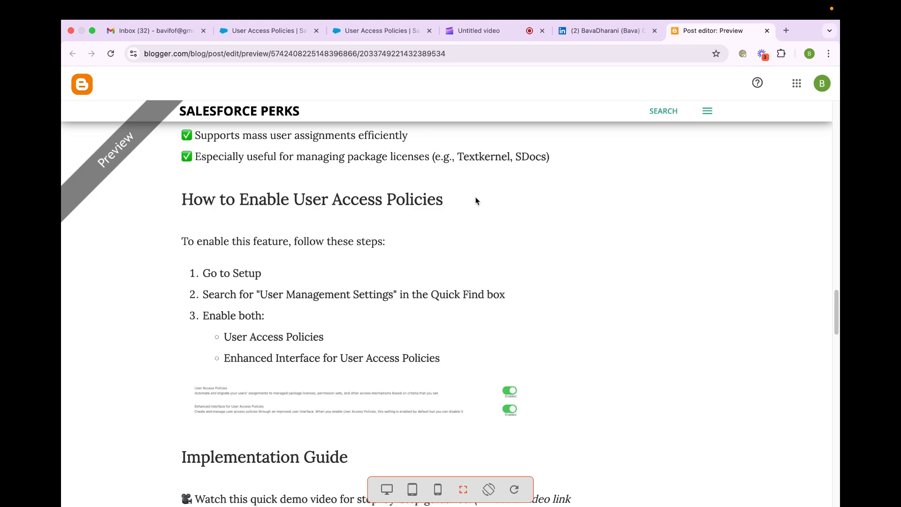
scroll(475, 202, "down", 1)
- Switch to Salesforce Setup, search for "user", and check the User Access Policies and Enhanced Interface options in User Management Settings
left_click(244, 32)
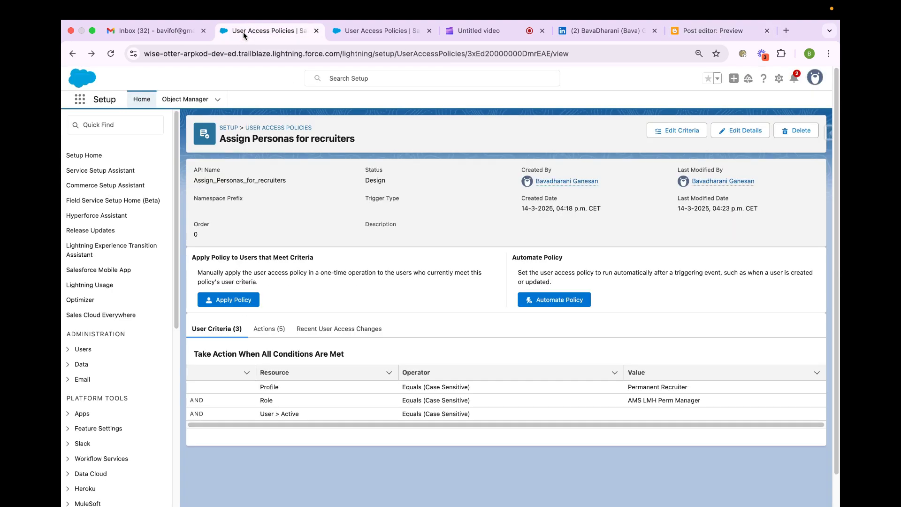
left_click(134, 130)
type("user")
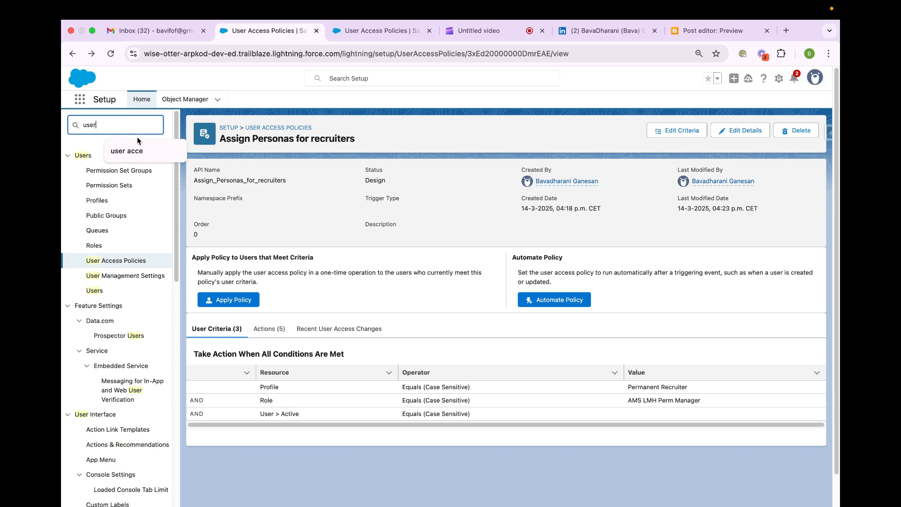
left_click(141, 275)
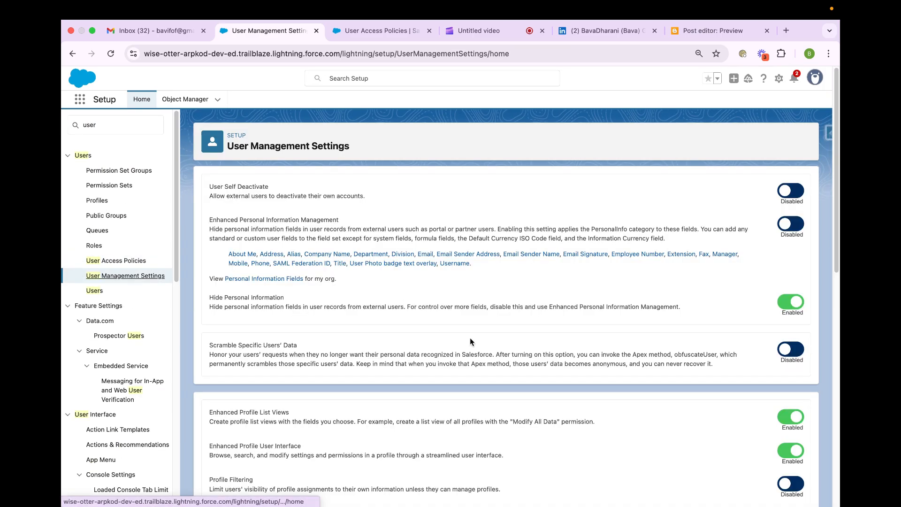
scroll(469, 336, "down", 10)
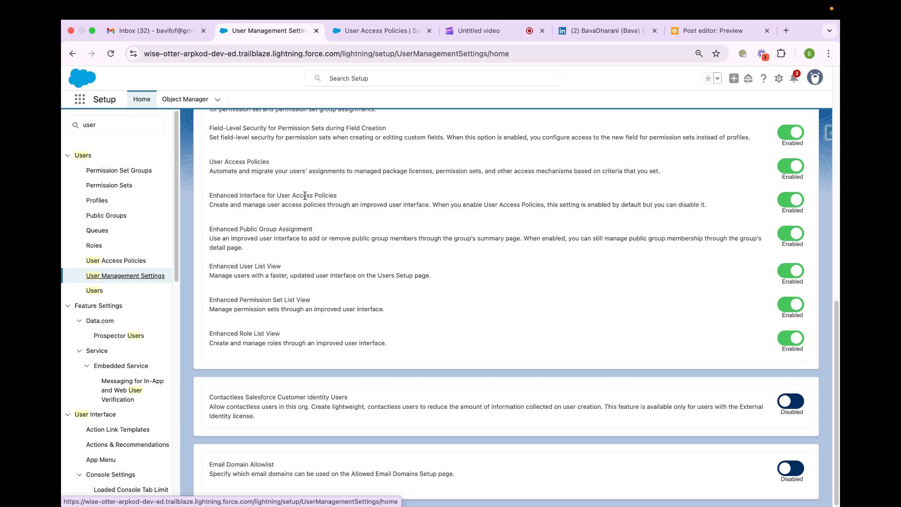
scroll(305, 195, "up", 10)
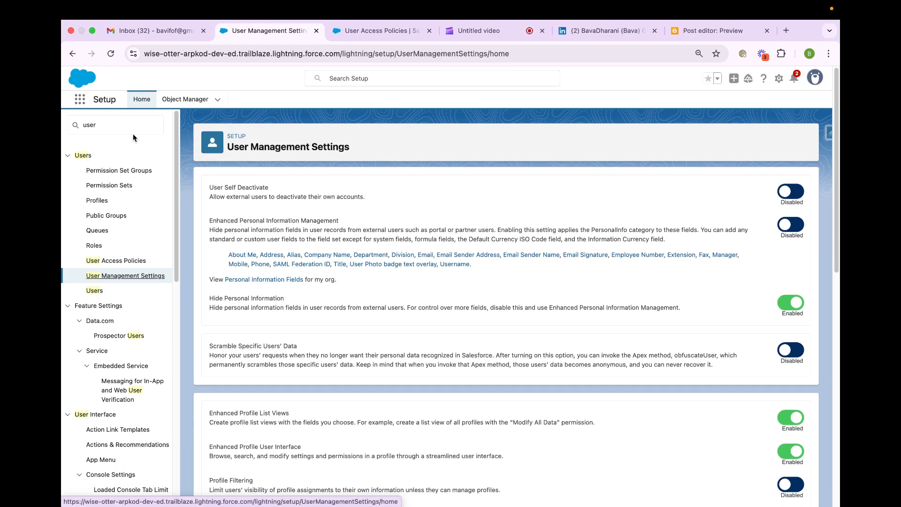
- Create and save a new user access policy named "persona management" with order 0
left_click(97, 260)
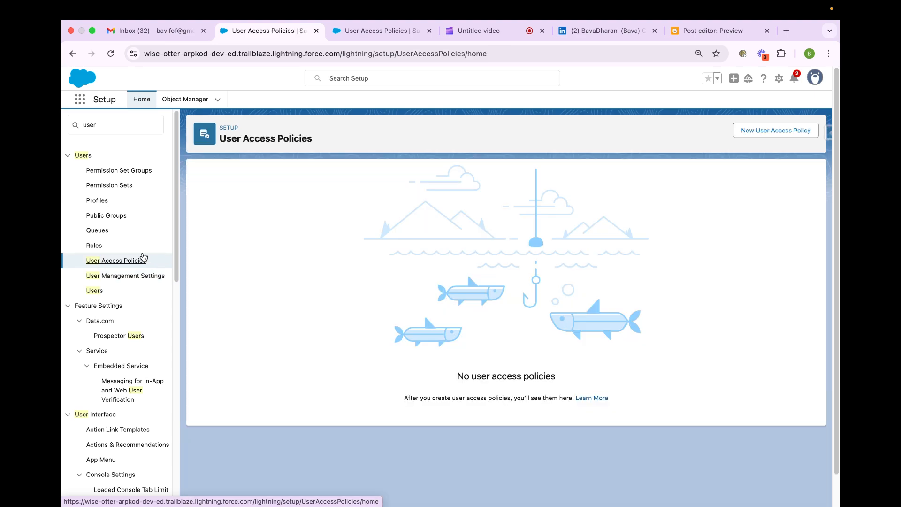
left_click(779, 131)
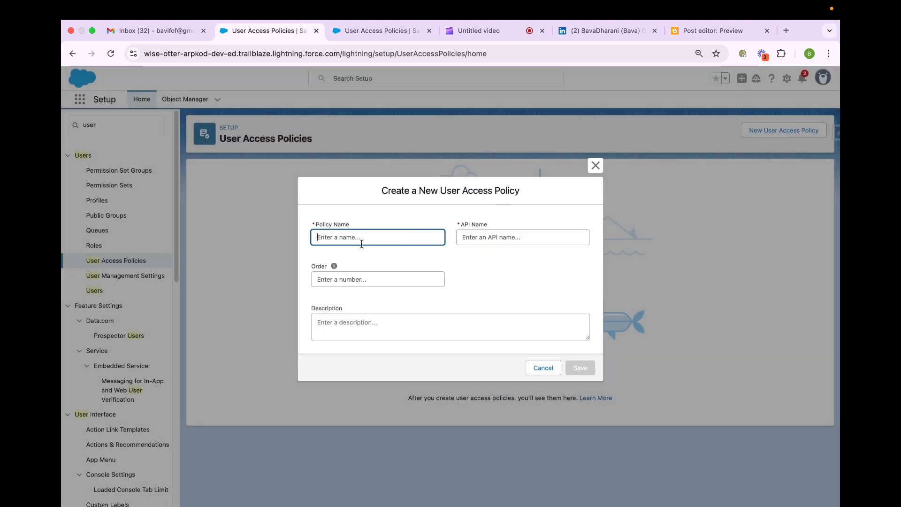
type("p")
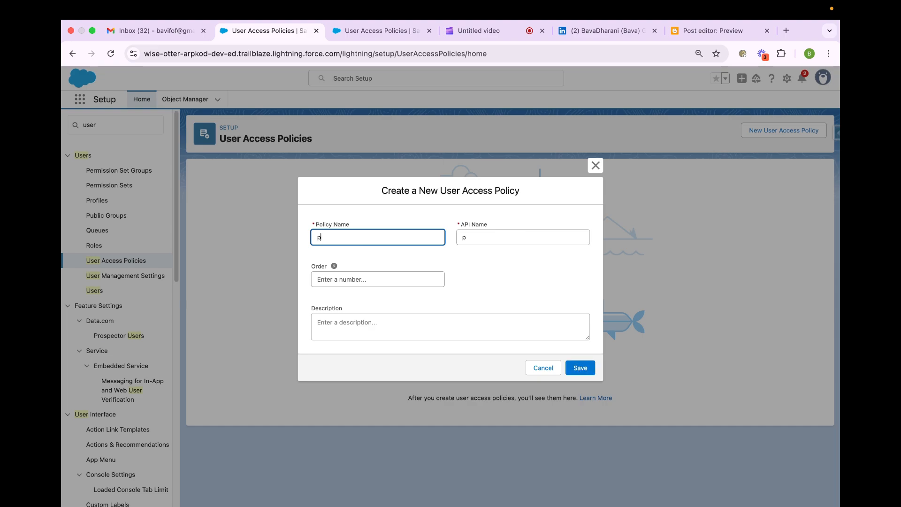
type("ersona man")
type("af")
type("gement")
left_click(362, 279)
type("0")
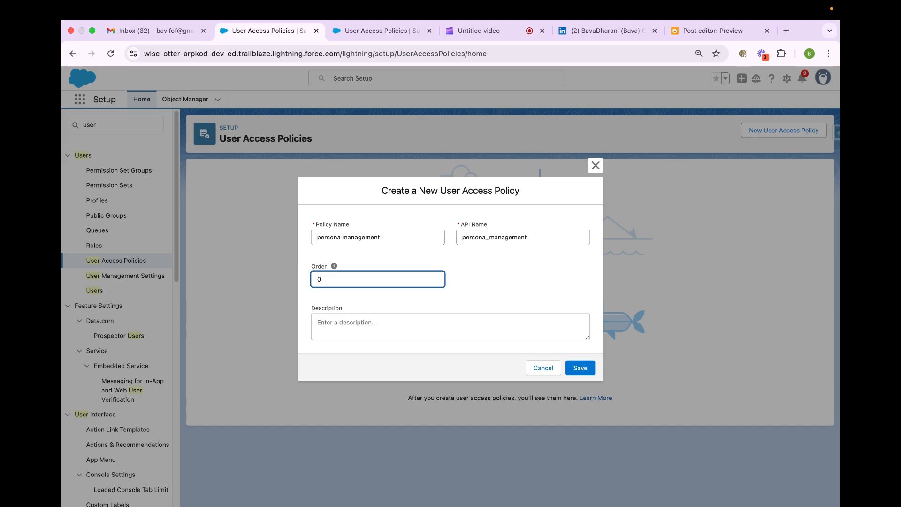
mouse_move(334, 271)
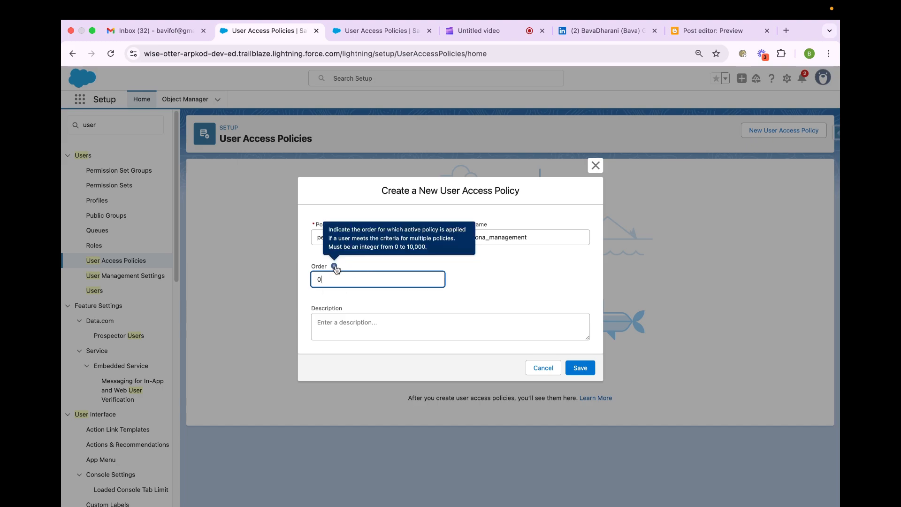
left_click(571, 368)
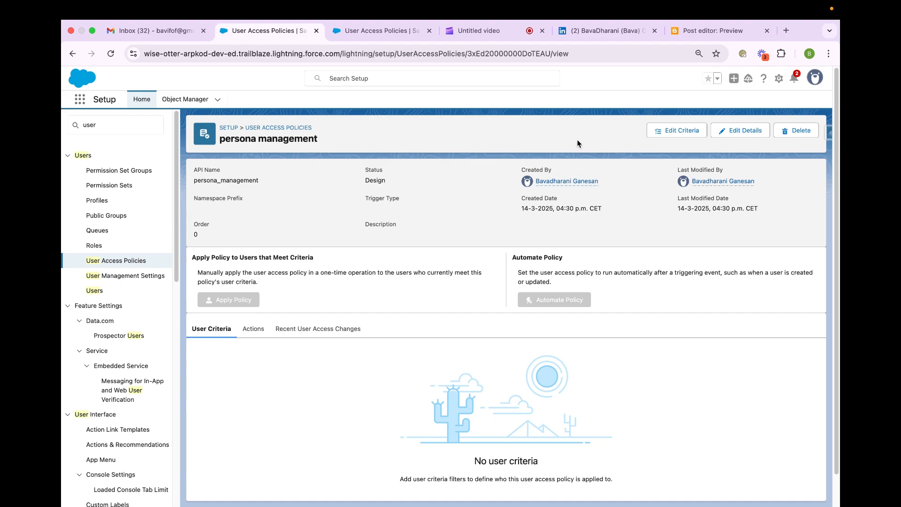
- Edit the policy's criteria and define the first user condition as Profile Equals Permanent Recruiter
left_click(673, 130)
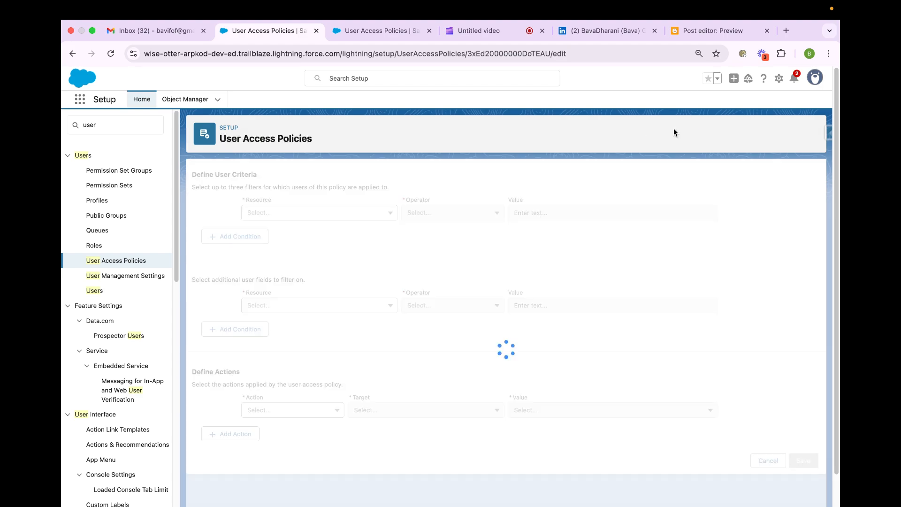
left_click(297, 213)
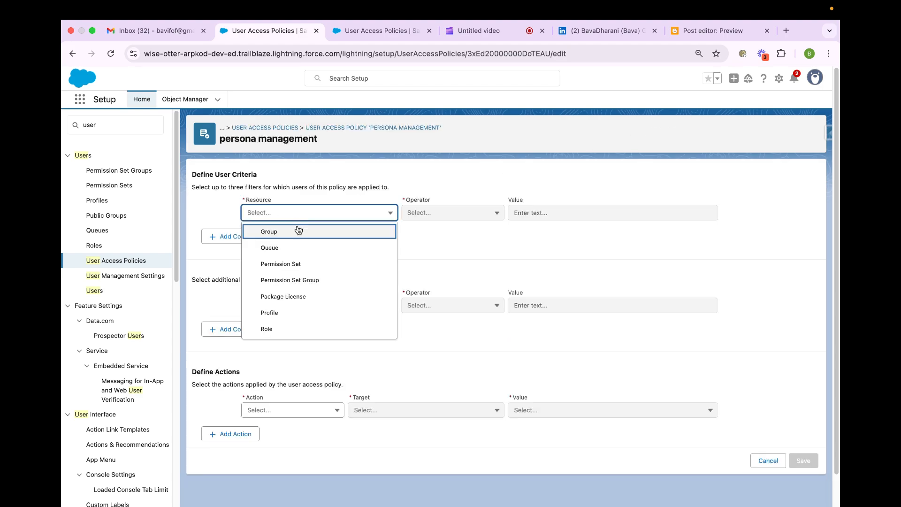
left_click(301, 313)
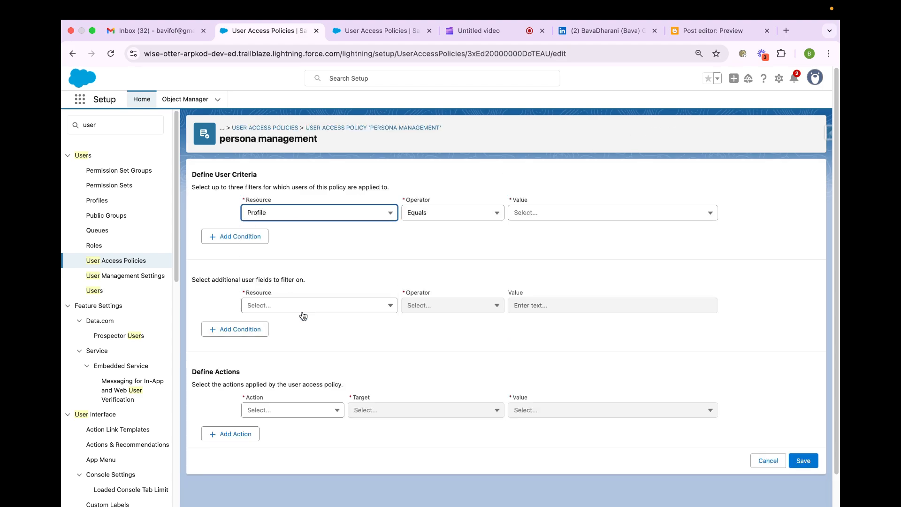
left_click(529, 215)
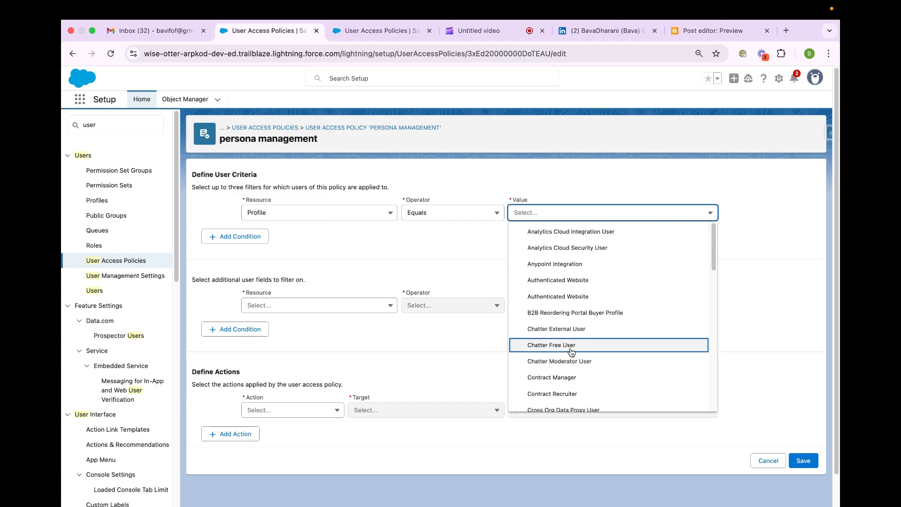
scroll(570, 352, "down", 5)
scroll(569, 358, "down", 10)
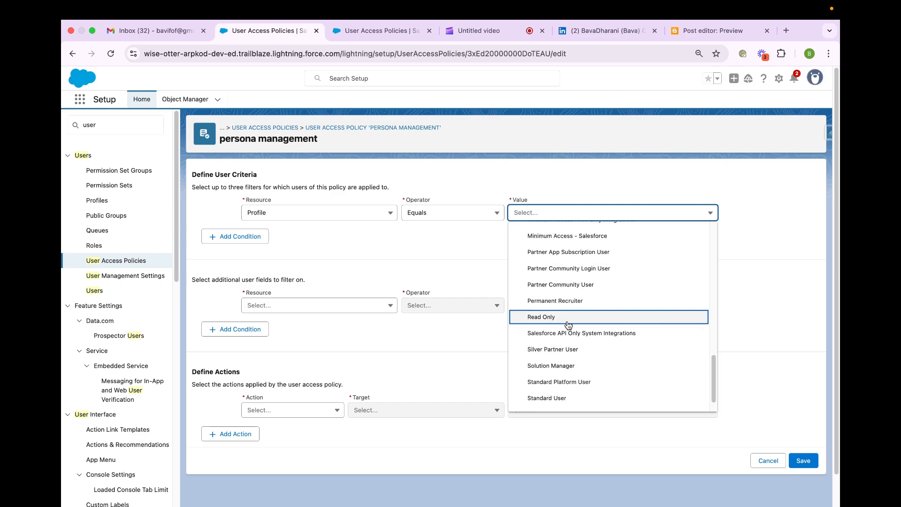
left_click(562, 301)
- Add a second user condition with Role Equals AMS LMH Perm Manager
left_click(230, 238)
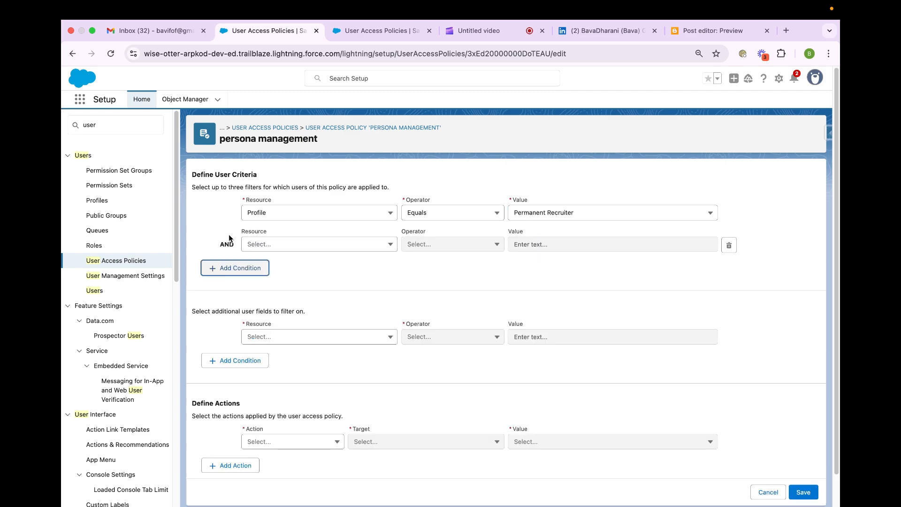
left_click(264, 244)
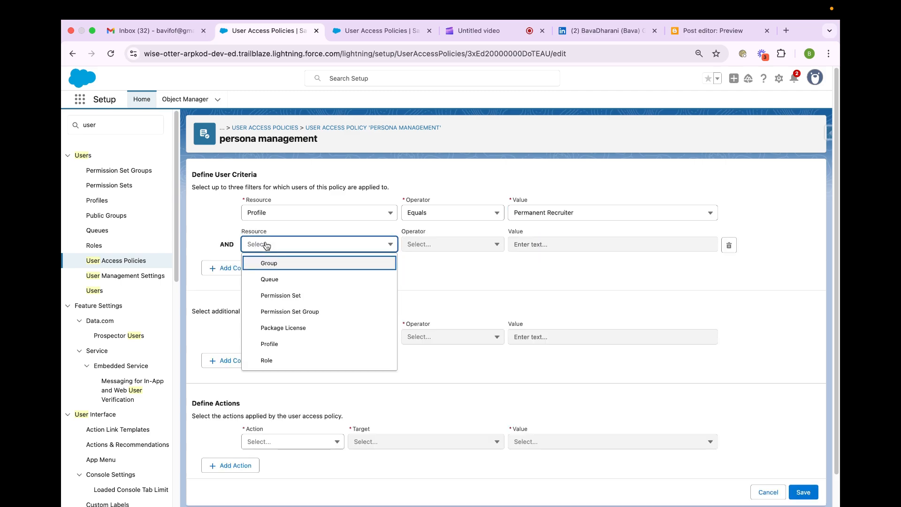
left_click(320, 361)
left_click(538, 244)
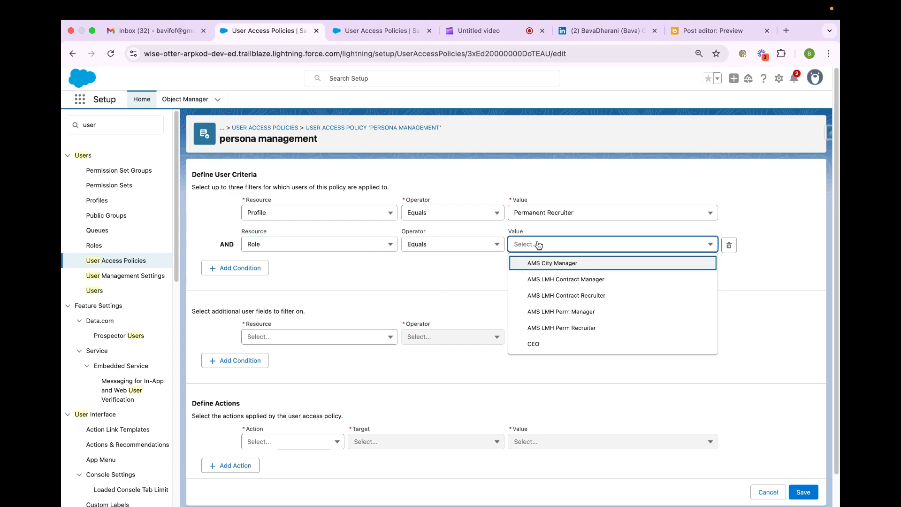
left_click(576, 313)
- Set the first policy action to Grant and look through the available target types
scroll(550, 286, "down", 1)
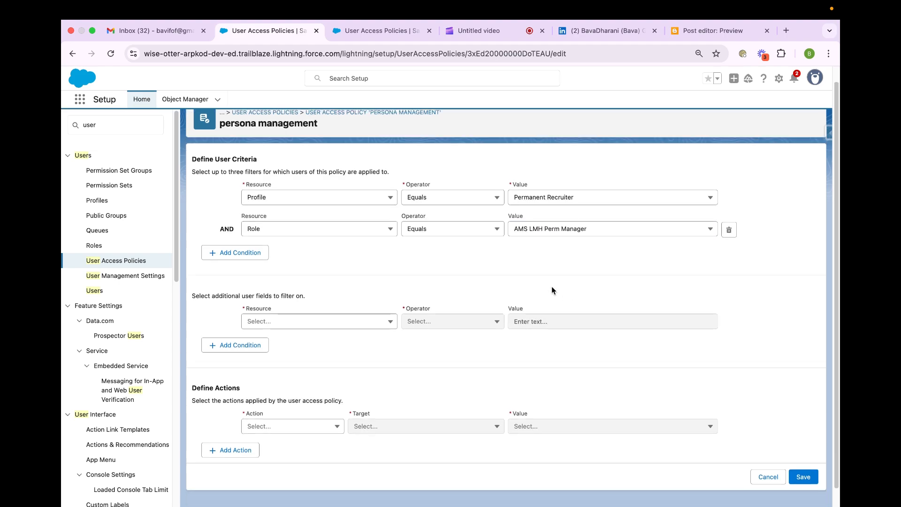
left_click(266, 413)
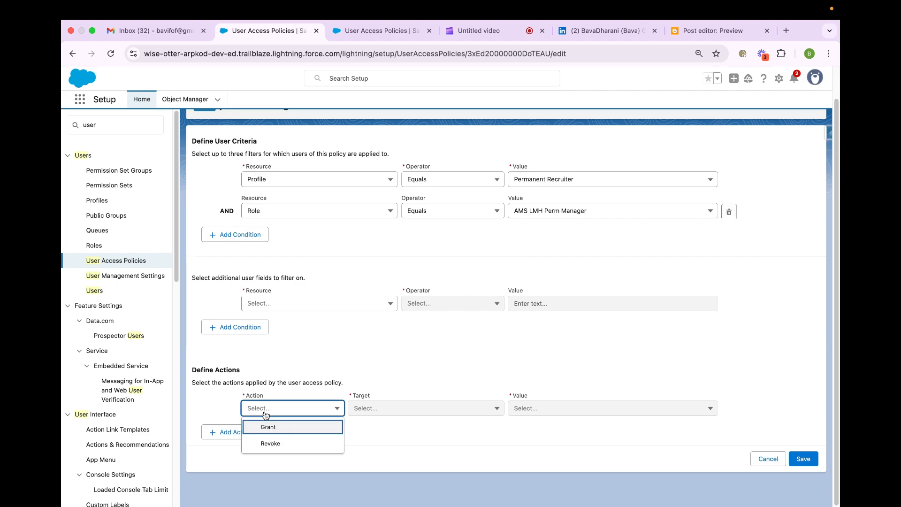
left_click(271, 426)
left_click(358, 411)
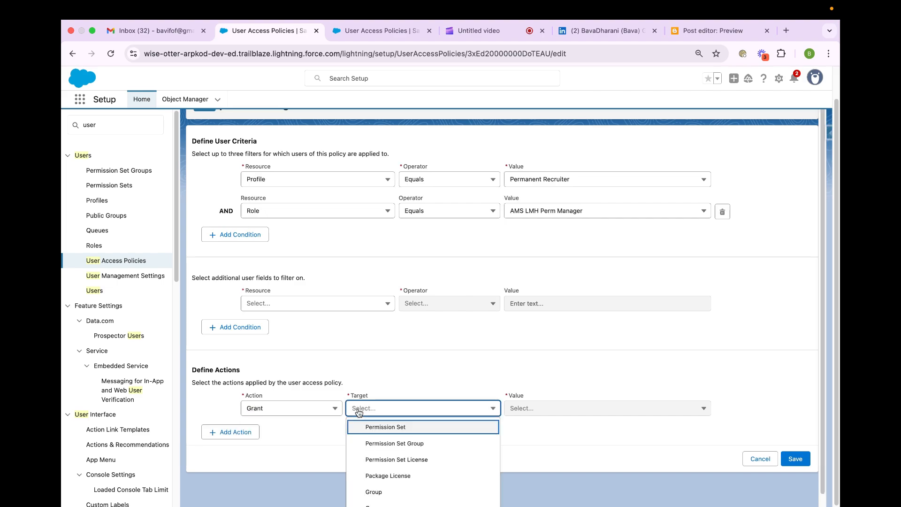
left_click(392, 353)
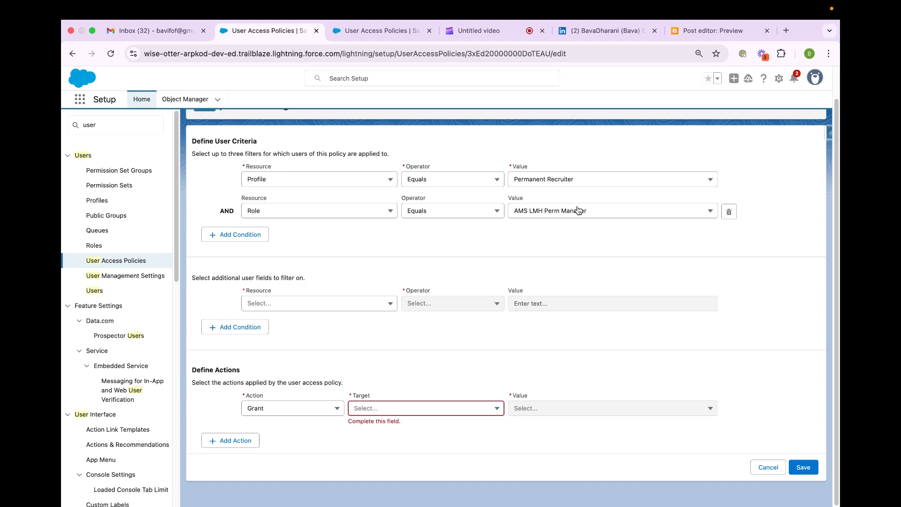
- Try the role condition with the In operator, adding AMS LMH Contract Manager and AMS City Manager, and remove the condition
left_click(474, 214)
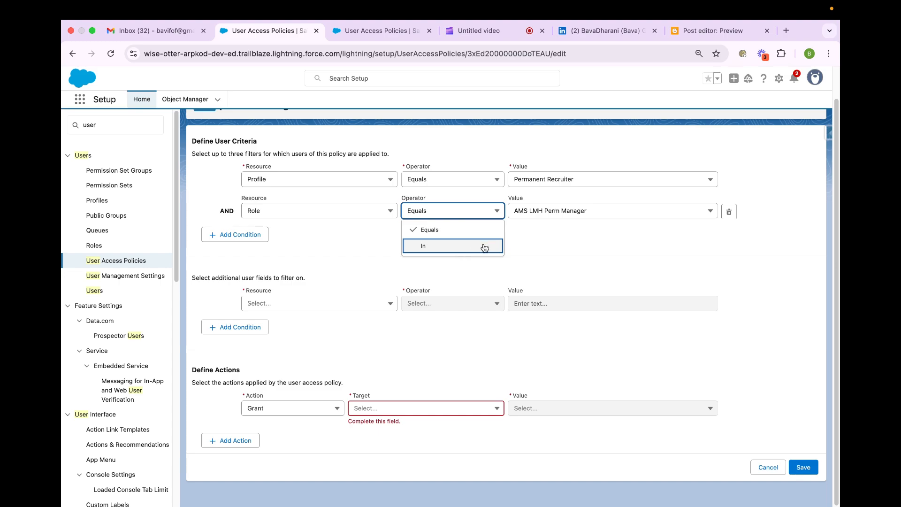
left_click(484, 247)
left_click(545, 212)
left_click(547, 248)
left_click(547, 231)
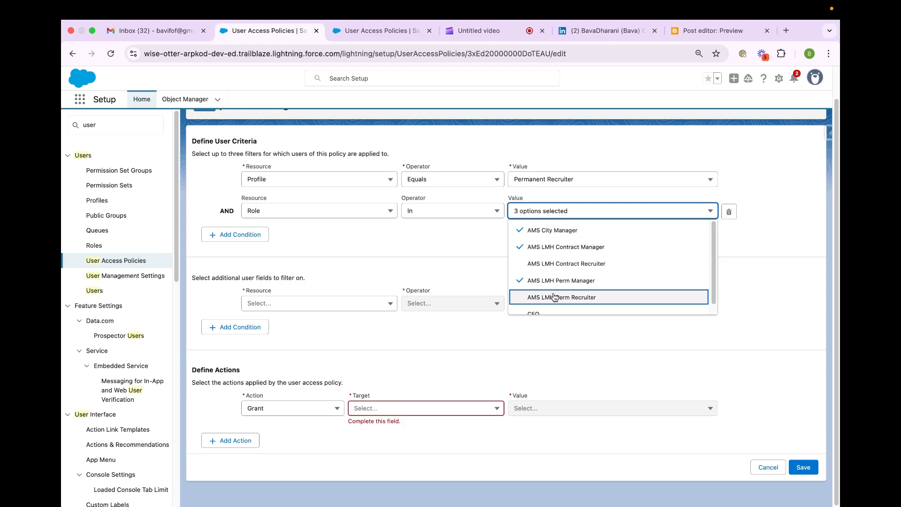
left_click(728, 212)
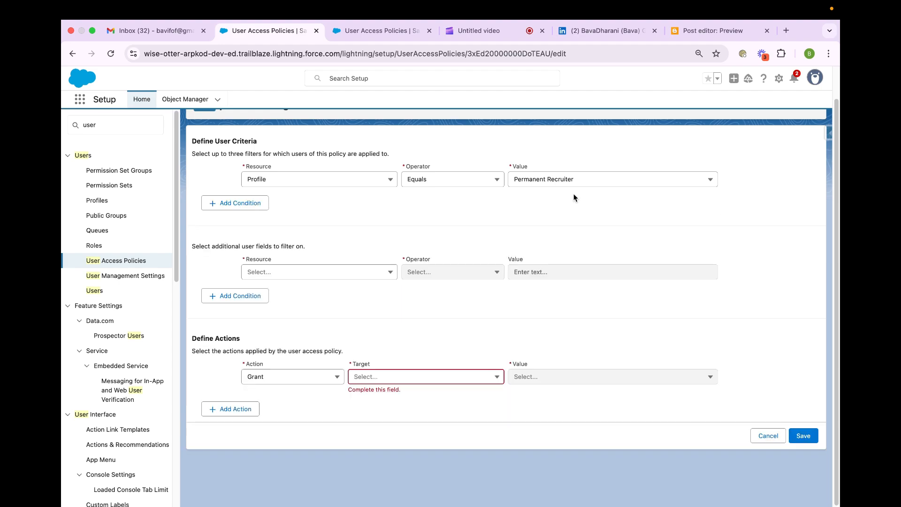
- Add another condition with Role Equals AMS LMH Perm Manager, and look through the additional user fields available for filtering
left_click(257, 209)
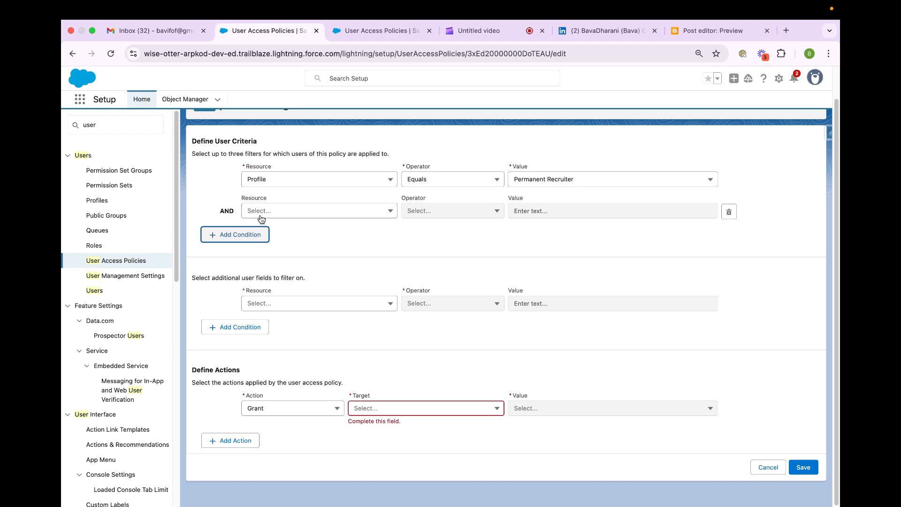
left_click(262, 216)
left_click(281, 323)
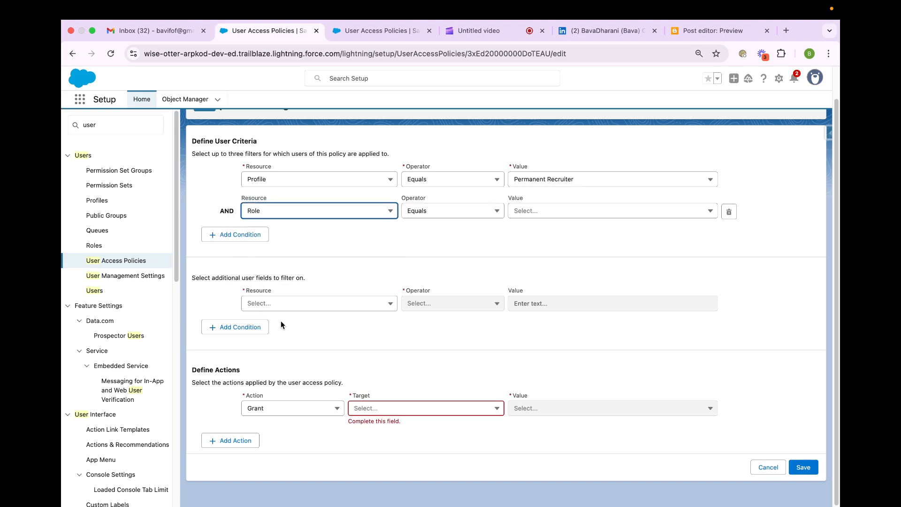
left_click(548, 211)
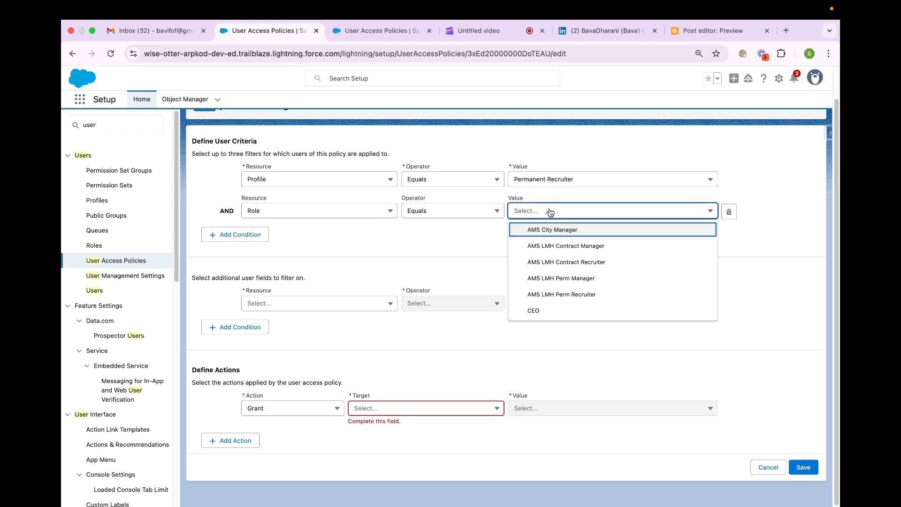
left_click(572, 284)
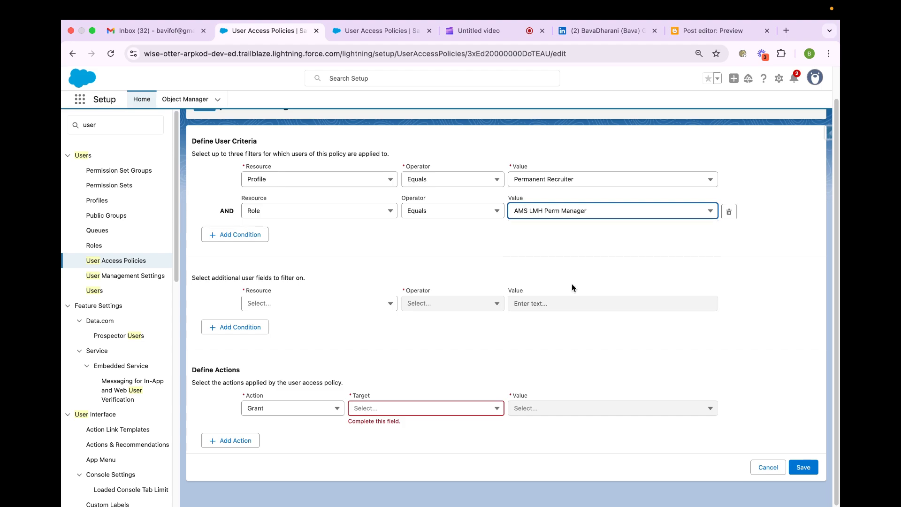
left_click(297, 305)
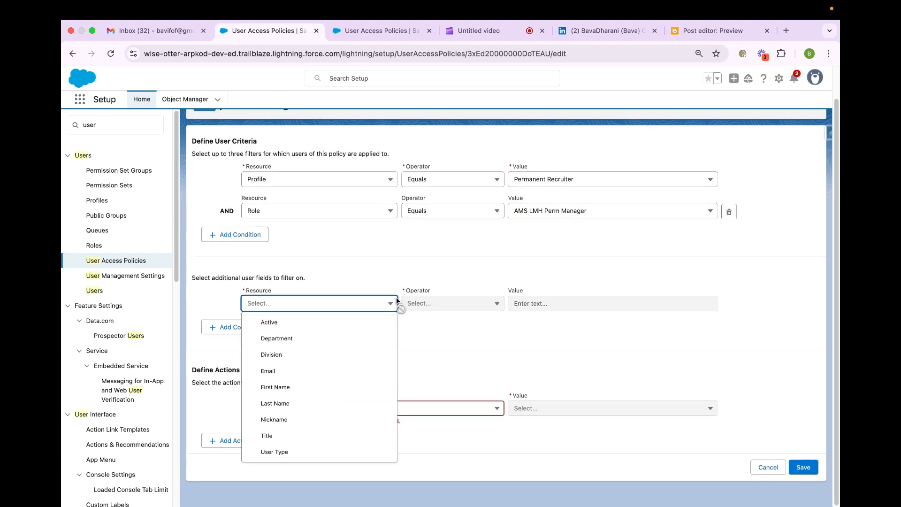
left_click(430, 324)
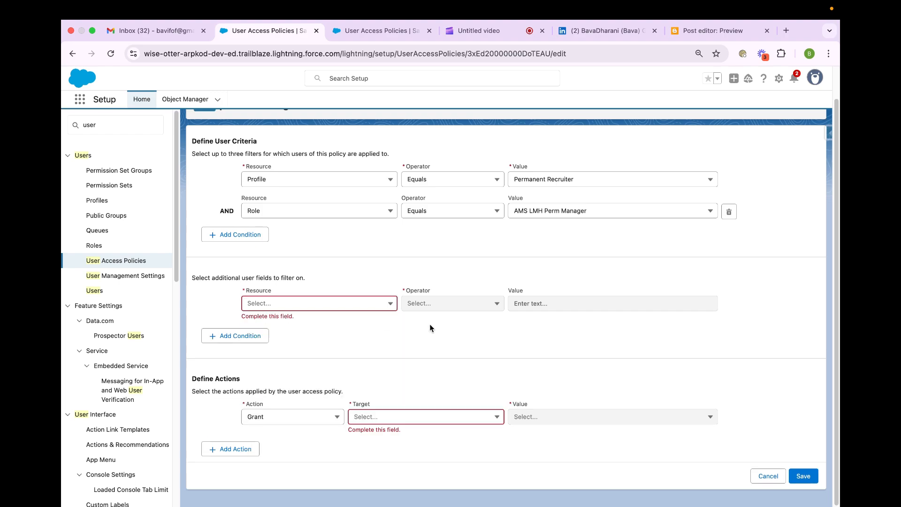
- Complete the first Grant action with Permission Set as target and AuthenticatedPayer as value
left_click(330, 417)
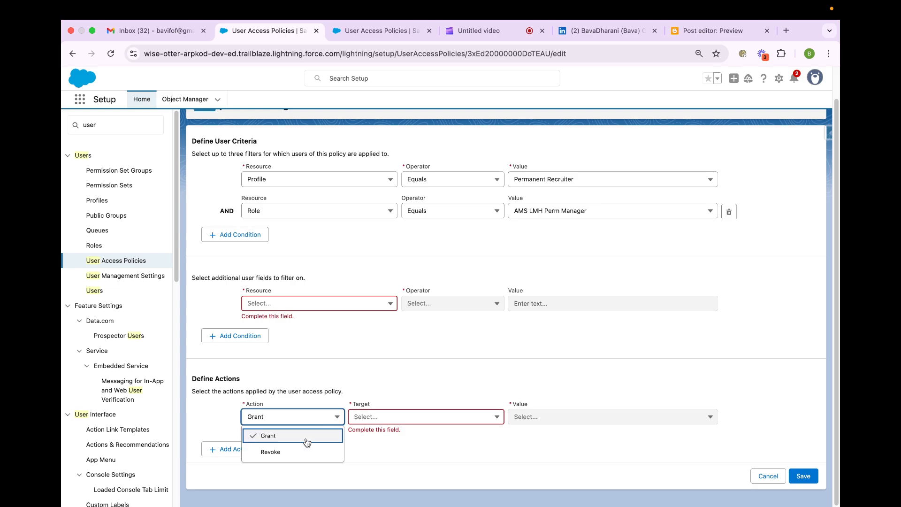
left_click(375, 421)
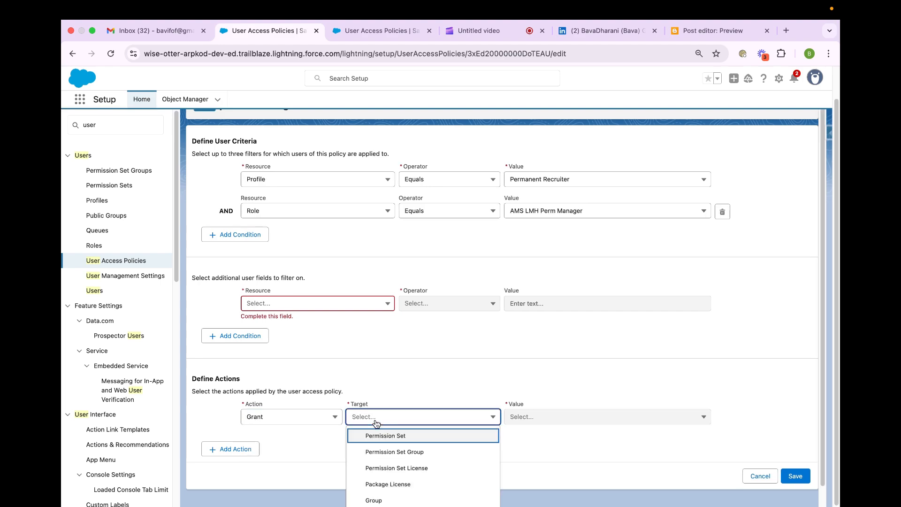
left_click(388, 437)
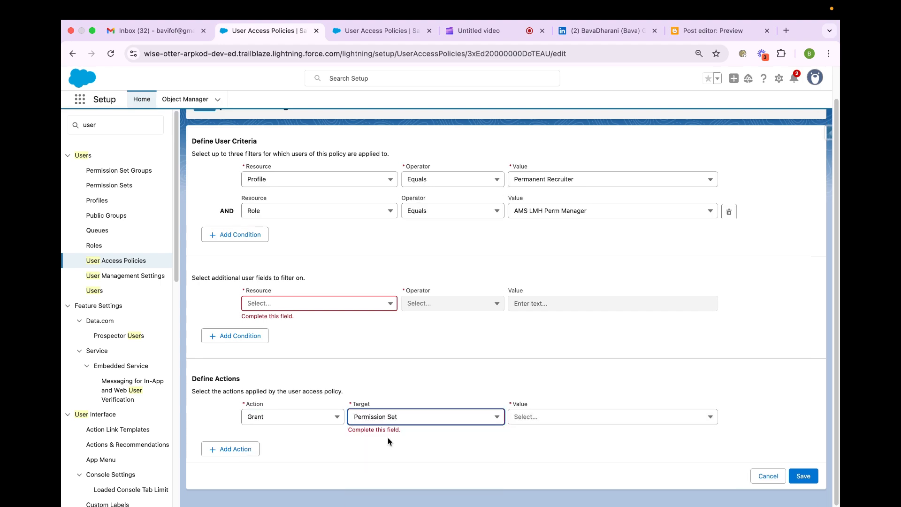
left_click(531, 422)
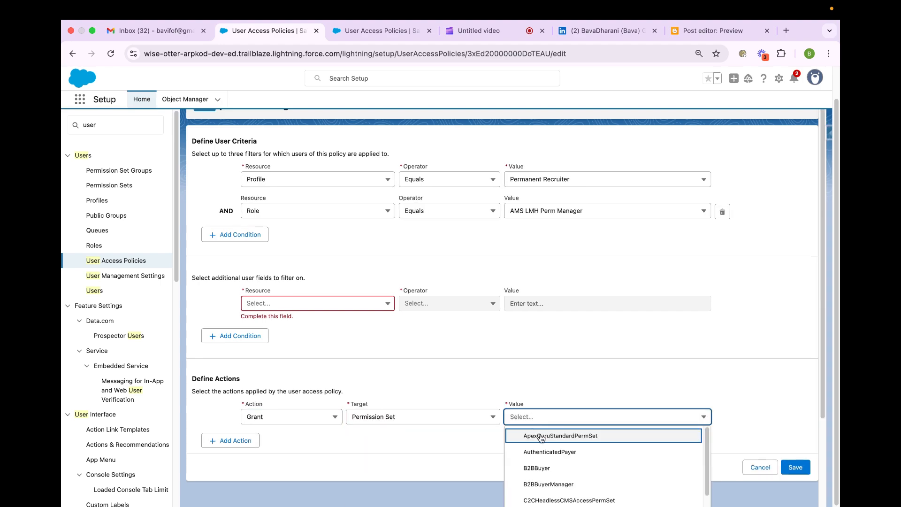
left_click(542, 452)
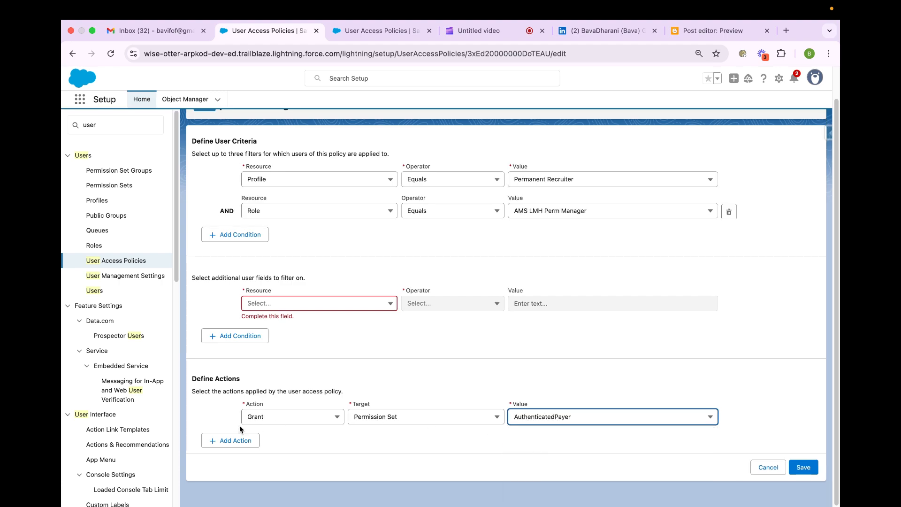
- Add a second action that grants the Permission Set Group Permanent_Recruiter
left_click(223, 441)
left_click(277, 447)
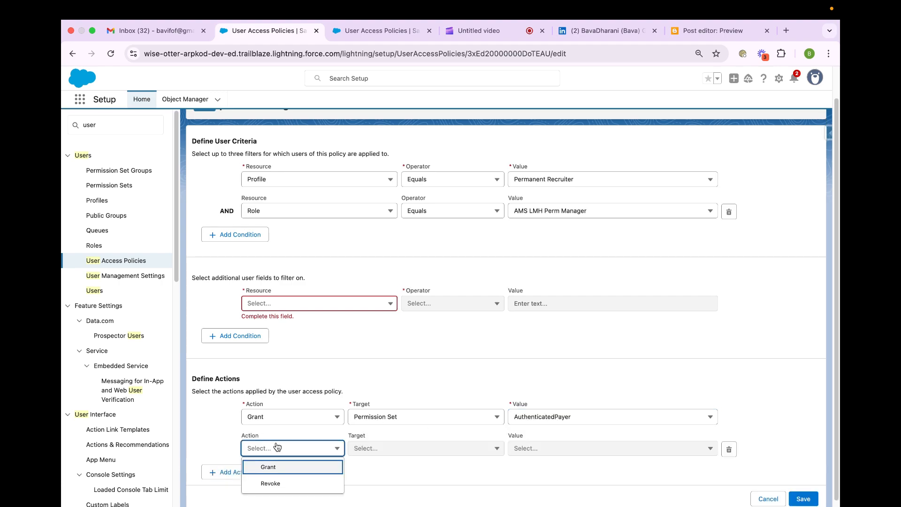
left_click(283, 467)
left_click(384, 452)
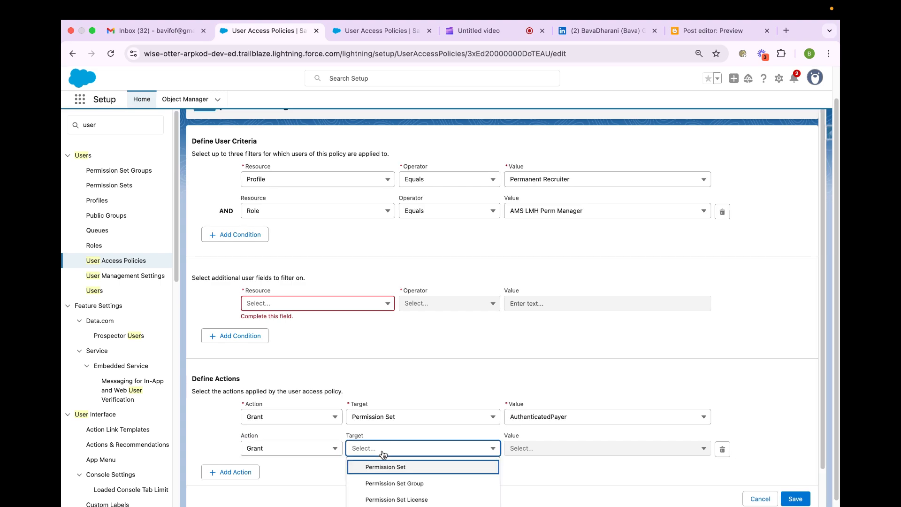
left_click(396, 481)
left_click(521, 449)
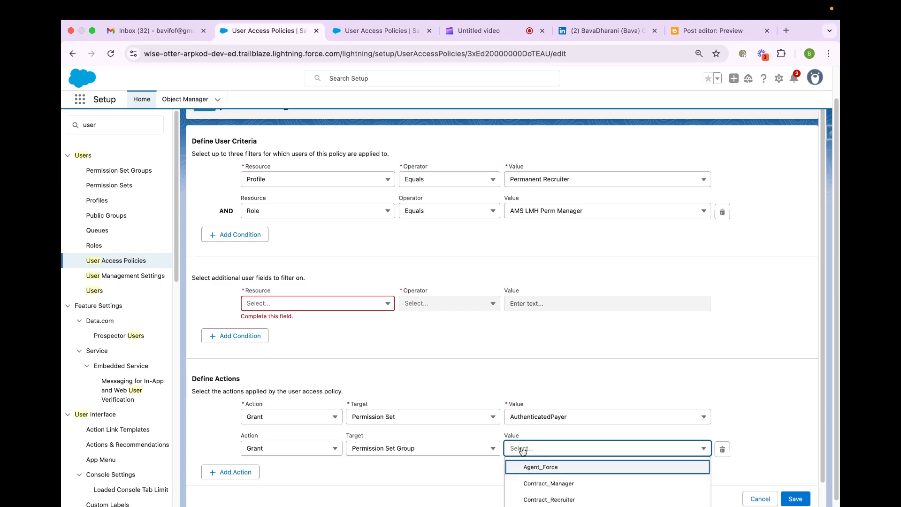
scroll(545, 480, "down", 1)
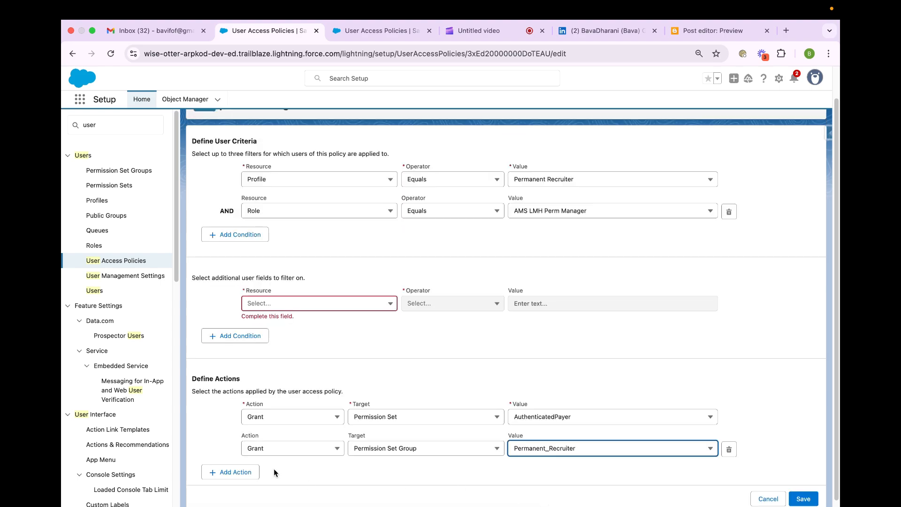
- Add a third action that grants the Permission Set Group Perm_Manager
left_click(242, 472)
left_click(265, 479)
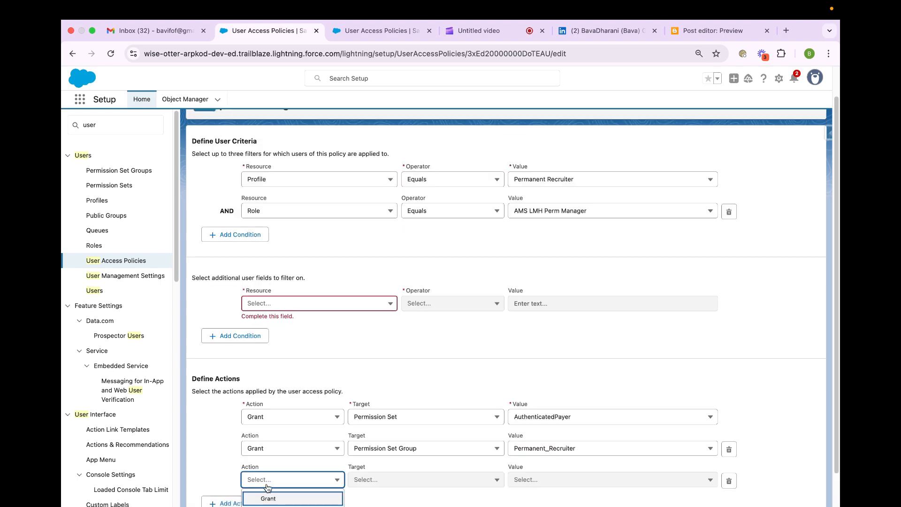
left_click(269, 498)
left_click(371, 485)
left_click(374, 478)
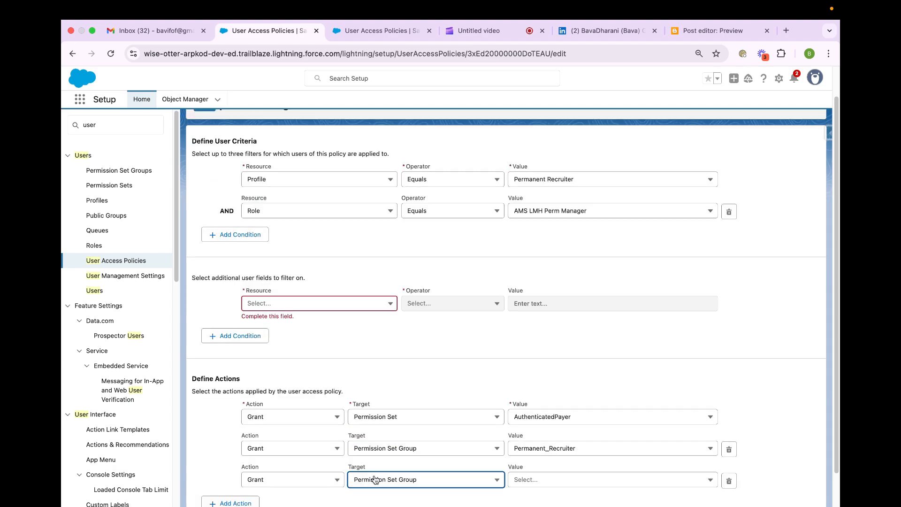
left_click(539, 479)
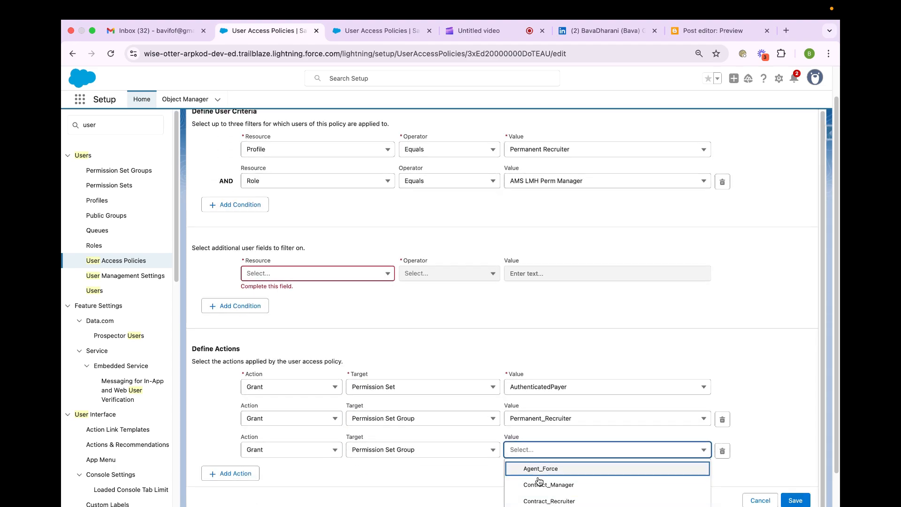
scroll(538, 479, "down", 2)
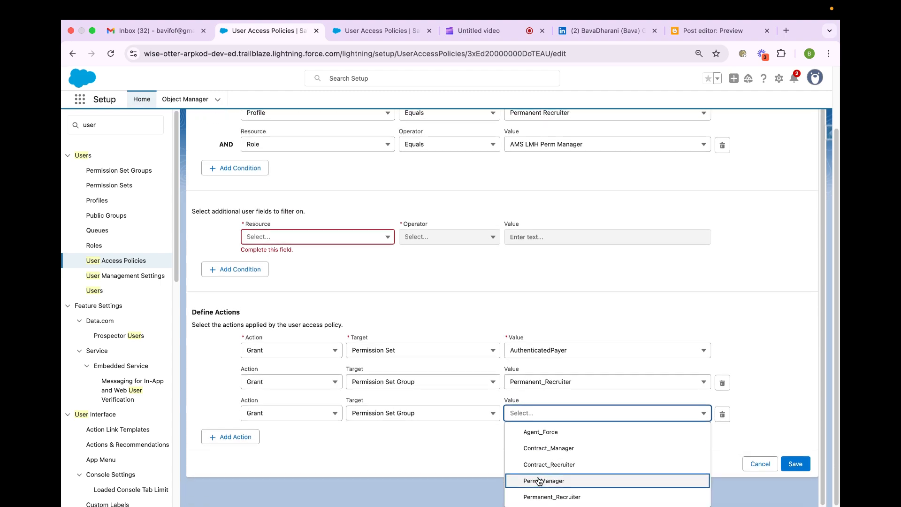
left_click(539, 479)
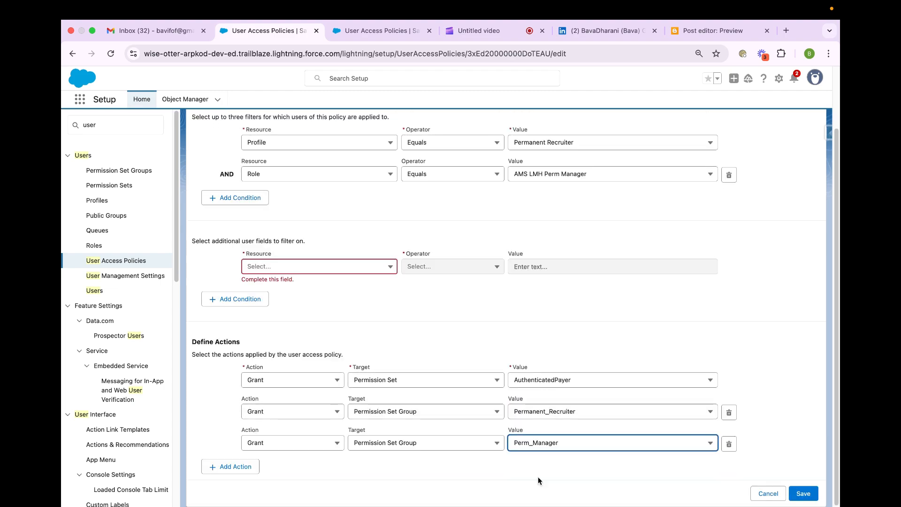
- Add a fourth action that grants the Permission Set License Commerce User
left_click(221, 470)
scroll(247, 461, "down", 2)
left_click(251, 445)
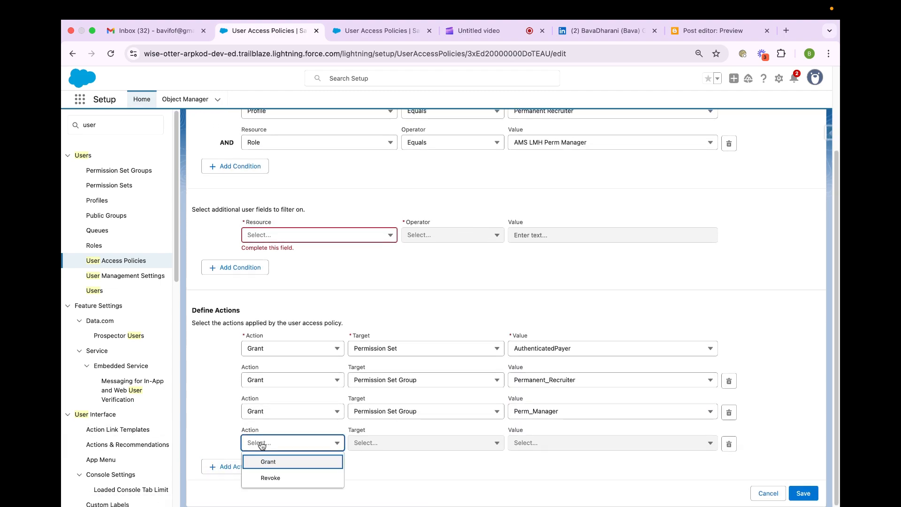
left_click(268, 456)
left_click(390, 442)
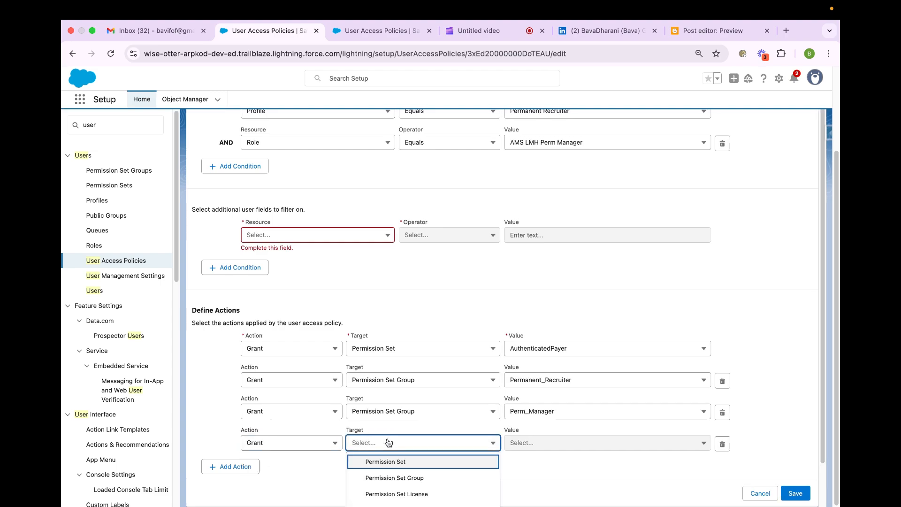
left_click(404, 494)
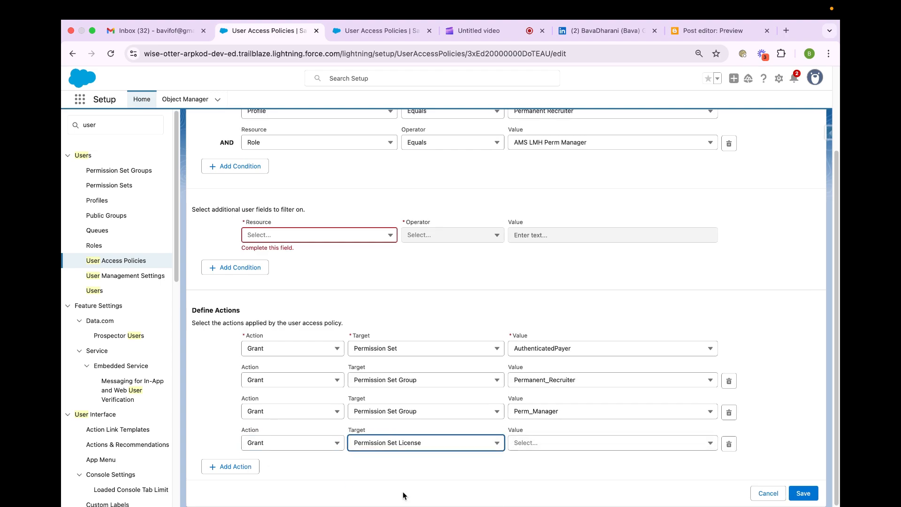
left_click(540, 449)
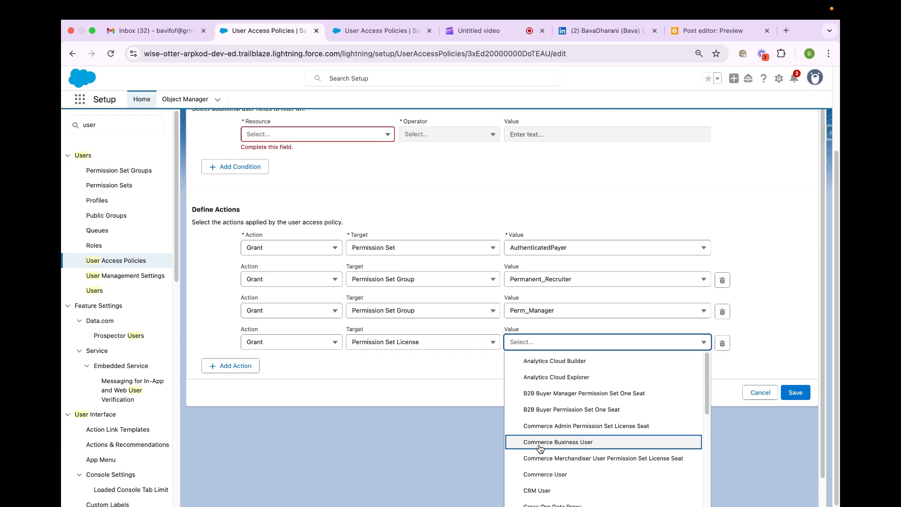
left_click(550, 475)
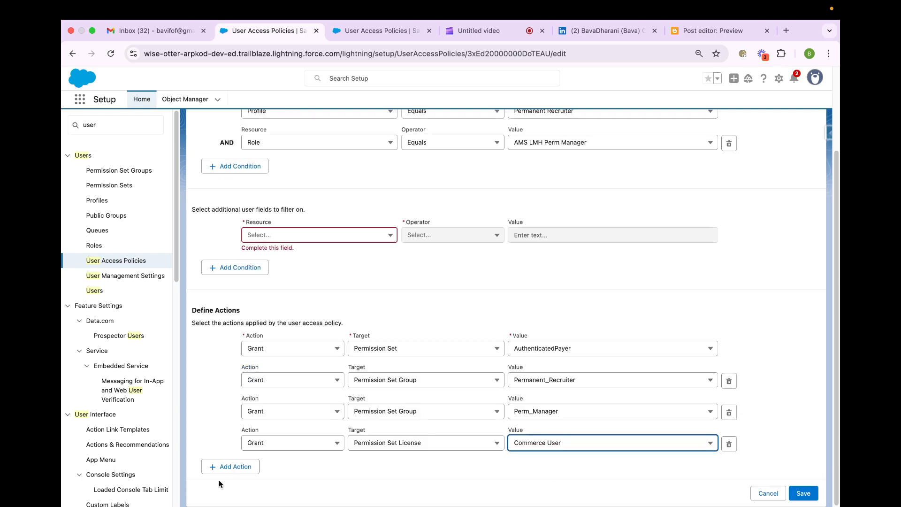
- Add a fifth action that grants membership of the Group LMH_Perm_Manager
left_click(235, 466)
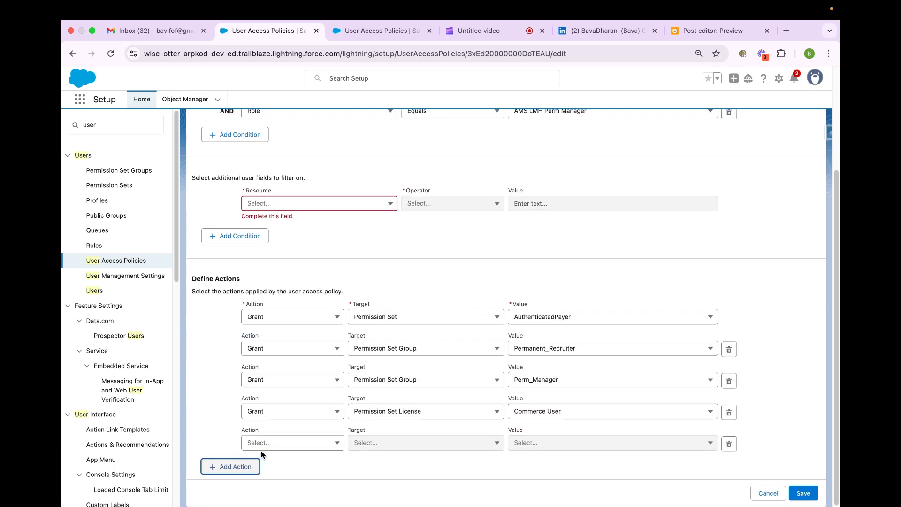
left_click(268, 444)
left_click(283, 459)
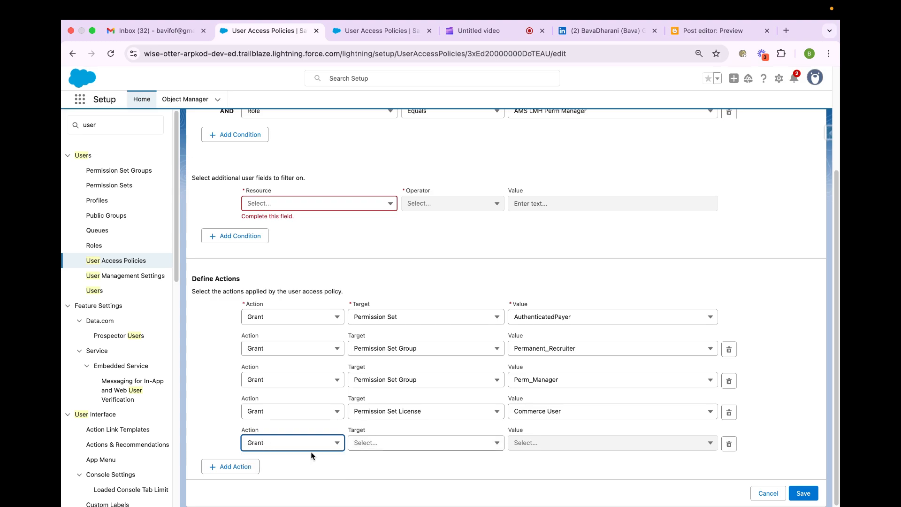
left_click(364, 441)
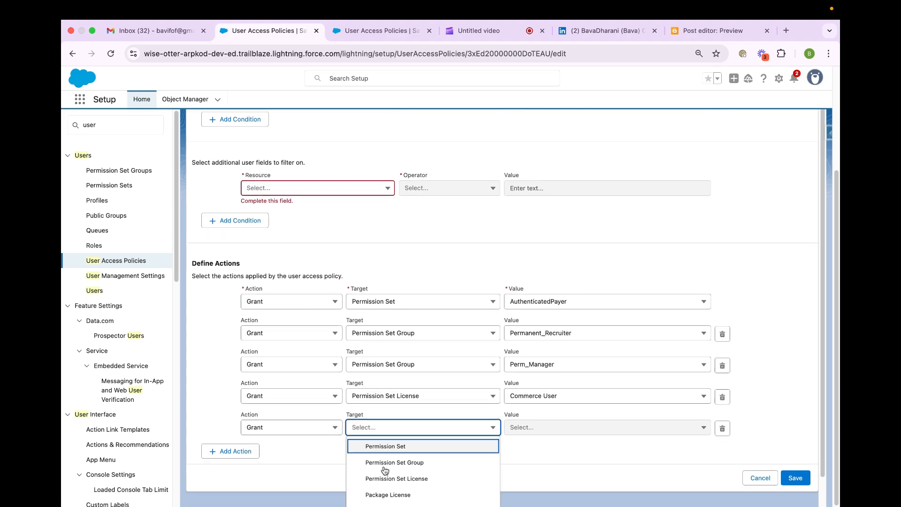
left_click(384, 479)
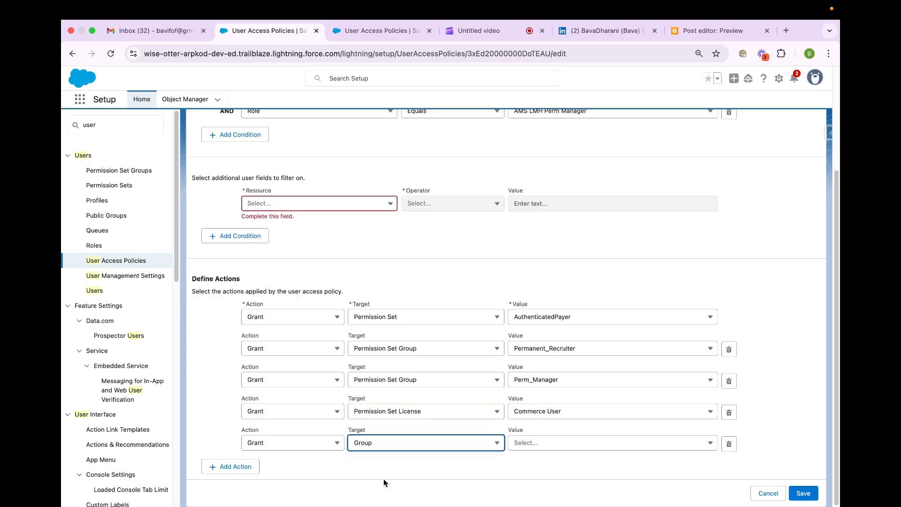
left_click(530, 444)
scroll(553, 474, "down", 1)
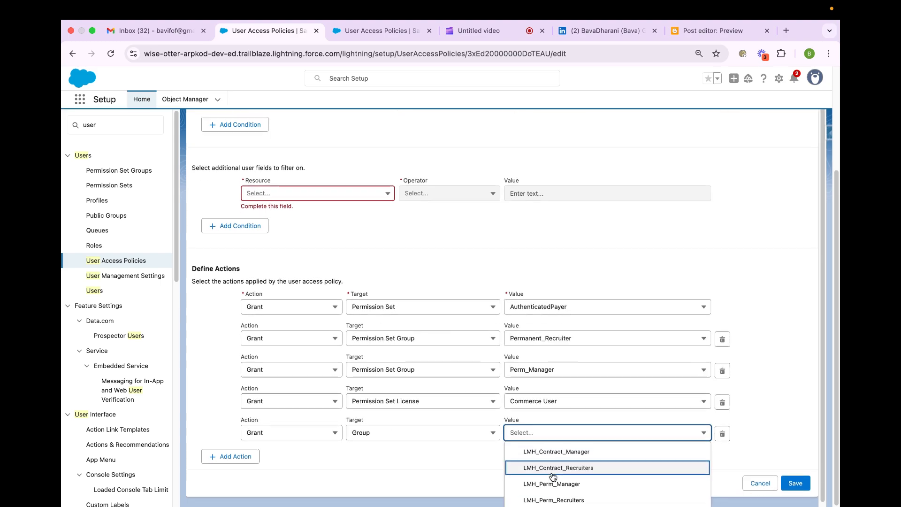
left_click(554, 486)
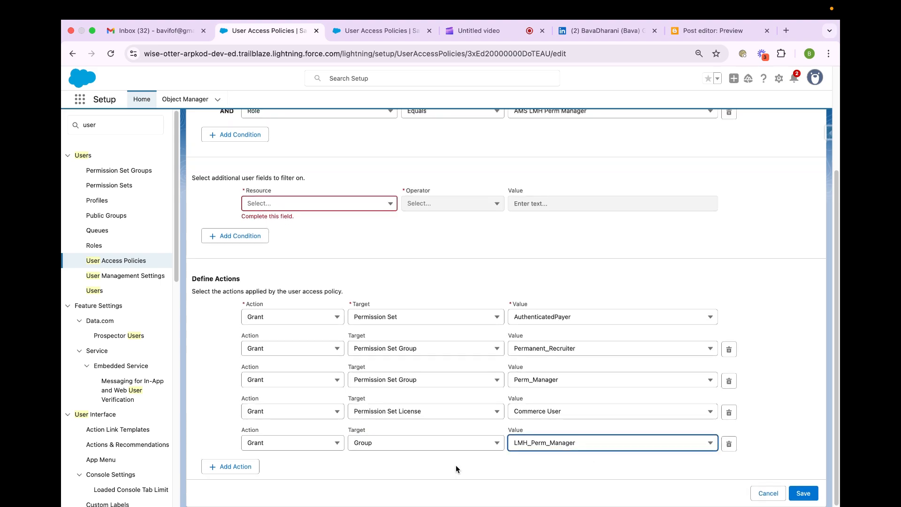
- Add a sixth action that grants the Package License Salesforce Connected Apps Winter '16
left_click(225, 467)
left_click(262, 478)
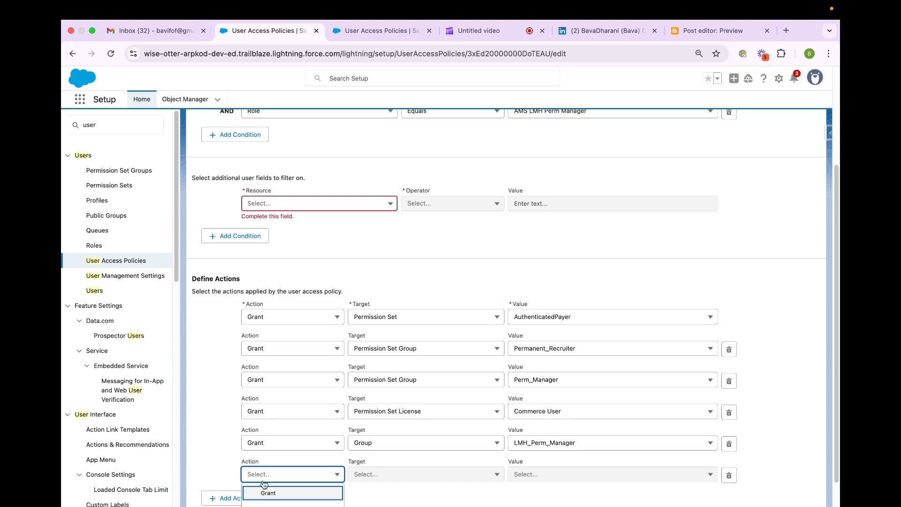
left_click(270, 492)
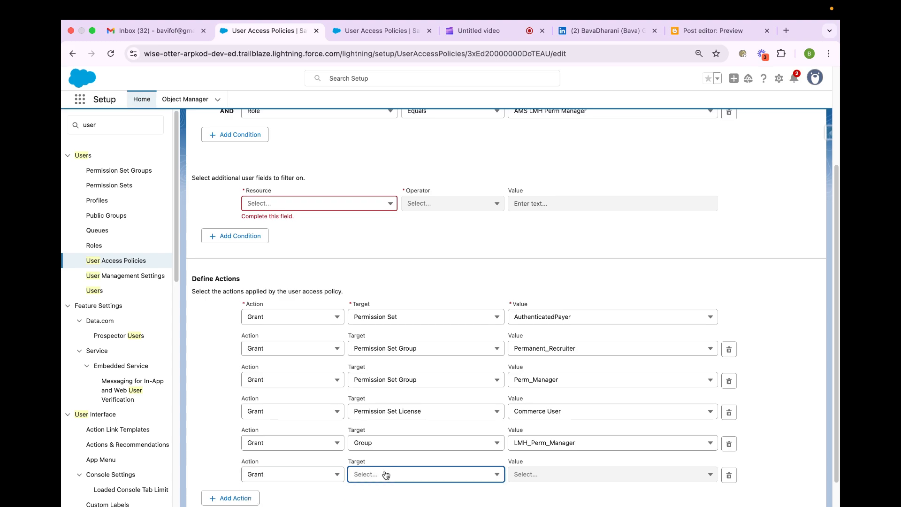
left_click(383, 474)
scroll(382, 474, "down", 2)
left_click(388, 495)
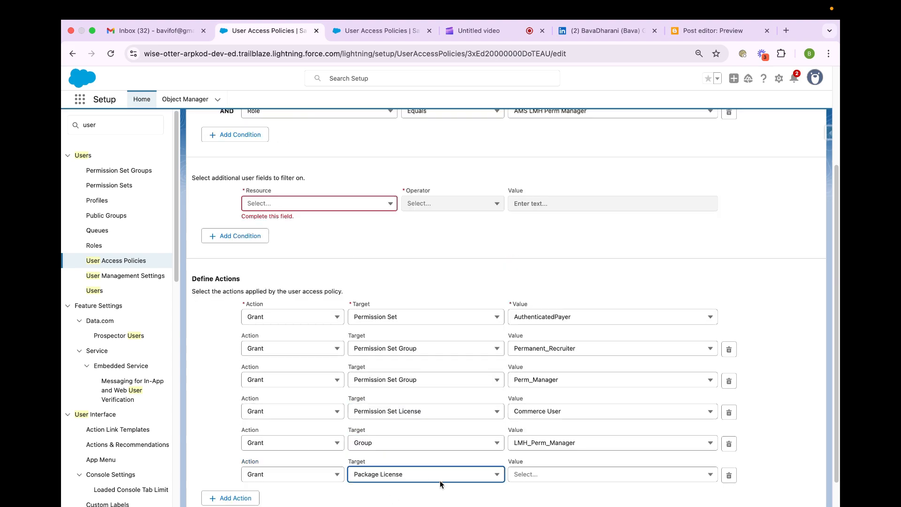
left_click(551, 474)
left_click(556, 494)
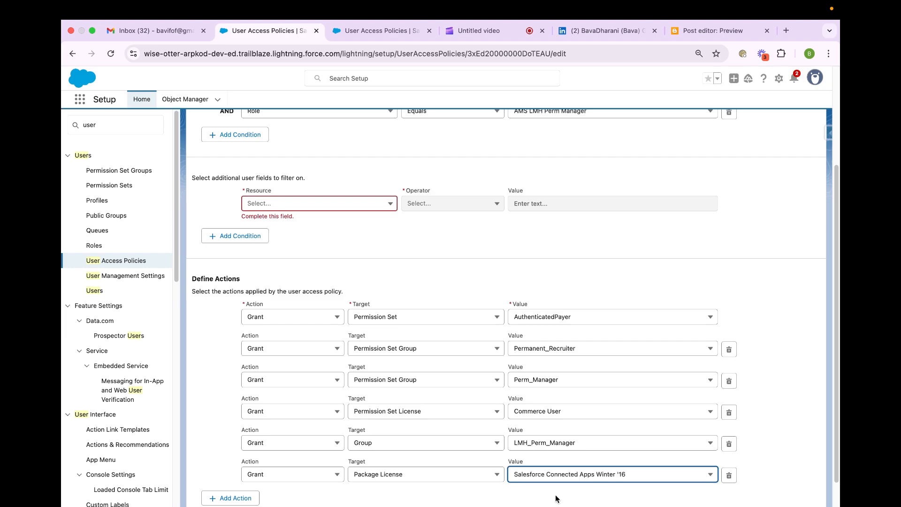
- Review the persona management policy's user criteria, additional field filters and defined grant actions
scroll(762, 463, "down", 2)
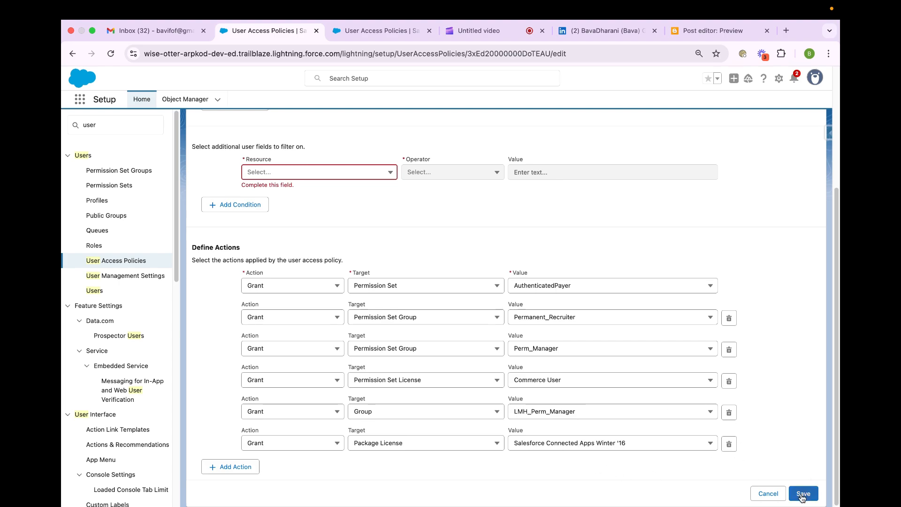
scroll(747, 363, "up", 5)
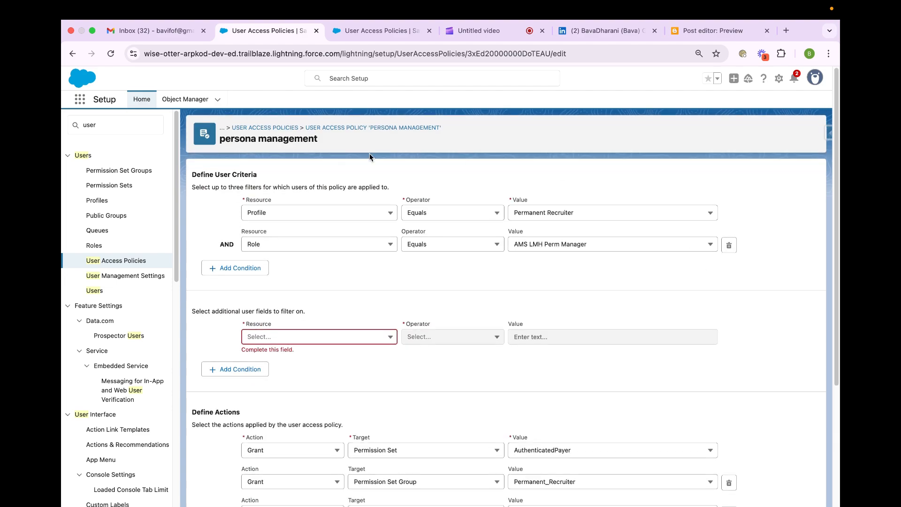
scroll(342, 283, "down", 4)
scroll(342, 283, "up", 4)
left_click_drag(228, 187, 272, 187)
left_click(342, 187)
scroll(536, 339, "down", 5)
scroll(537, 336, "up", 3)
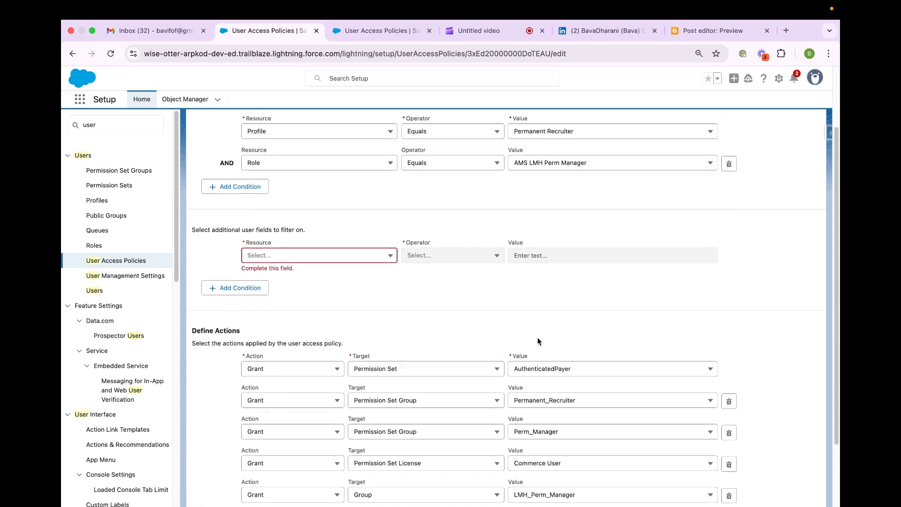
scroll(537, 341, "up", 3)
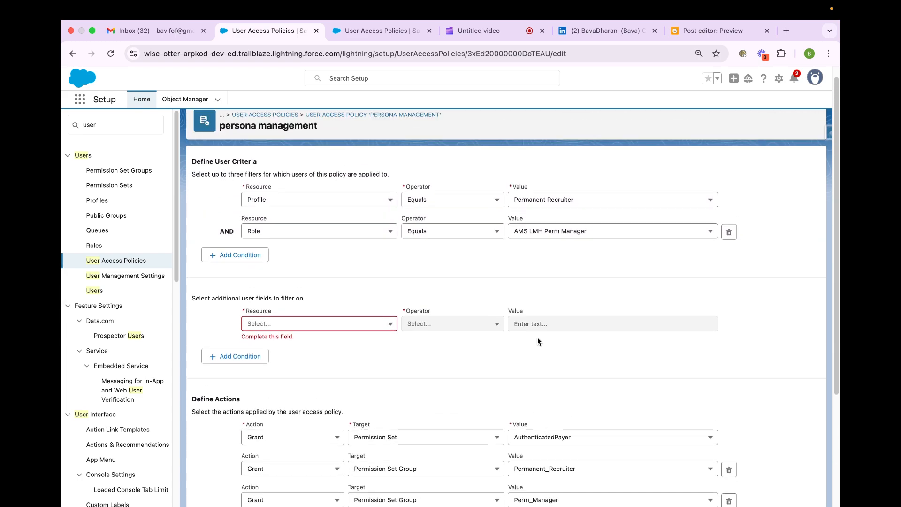
scroll(538, 340, "down", 5)
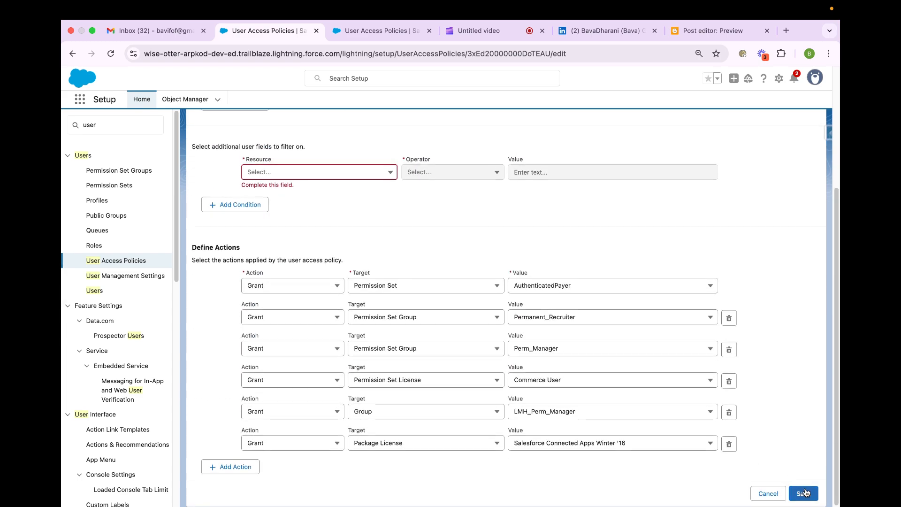
scroll(702, 234, "up", 5)
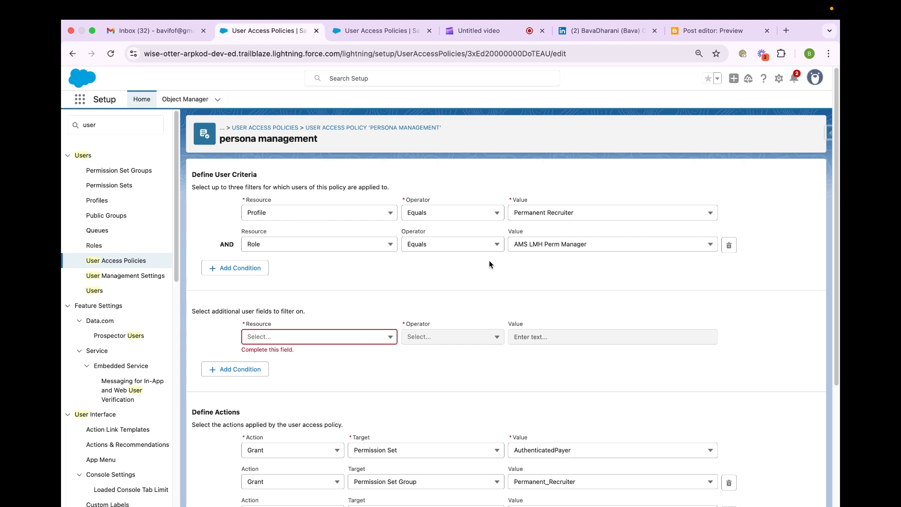
scroll(489, 264, "down", 5)
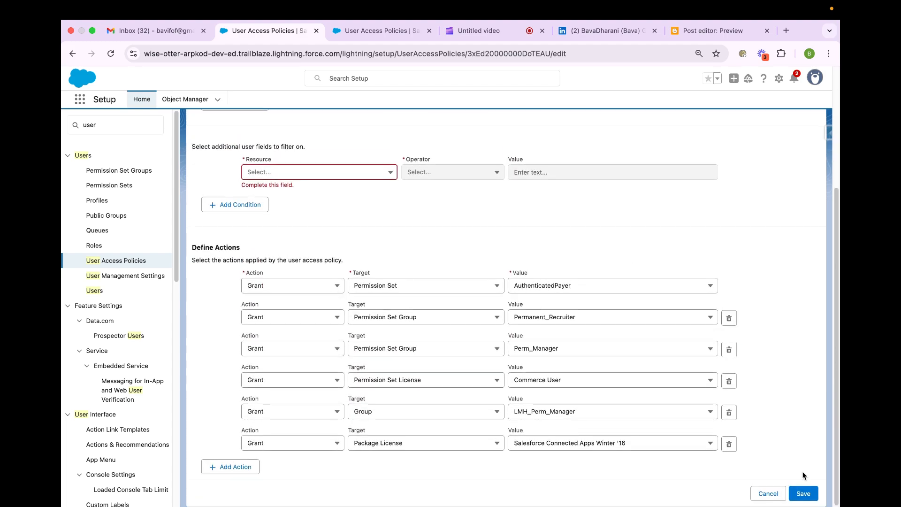
- Save the policy's criteria and actions, and view its Actions and Recent User Access Changes
left_click(803, 493)
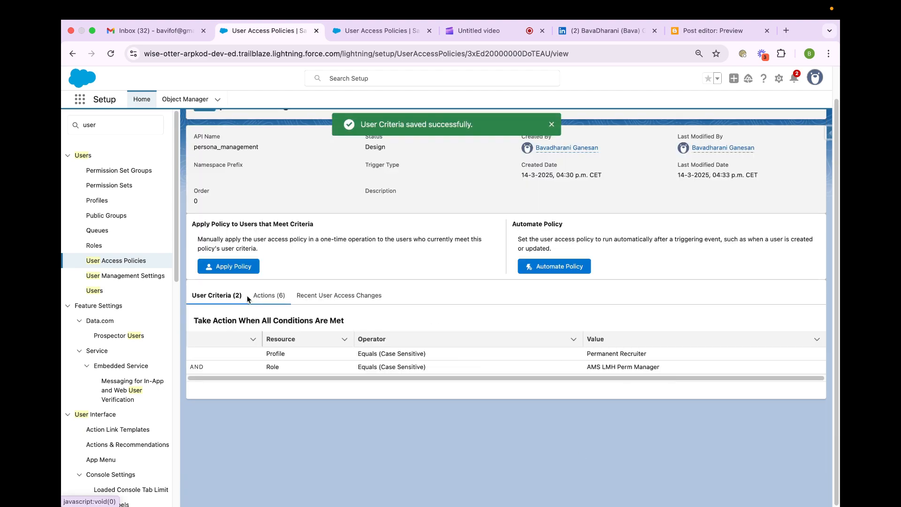
left_click(273, 298)
left_click(348, 296)
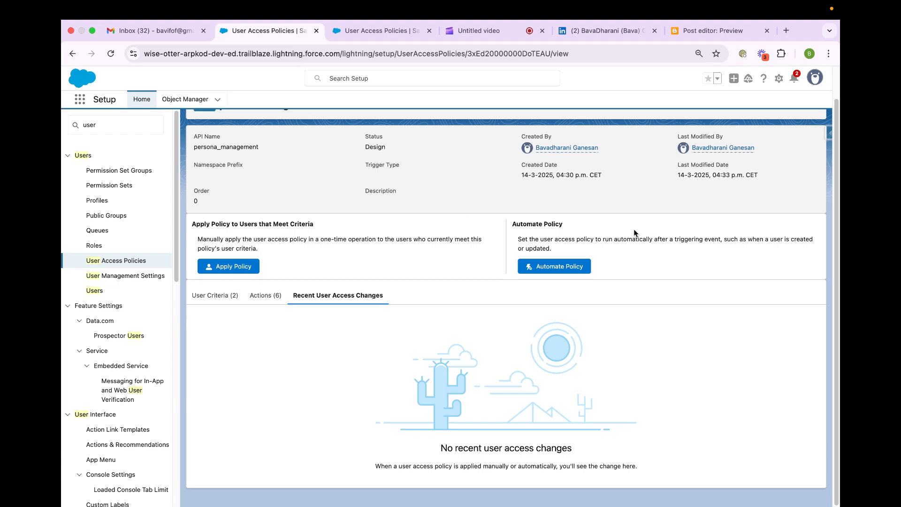
- Apply the policy manually to only the last listed matching user, and examine the errors in the summary
left_click(216, 269)
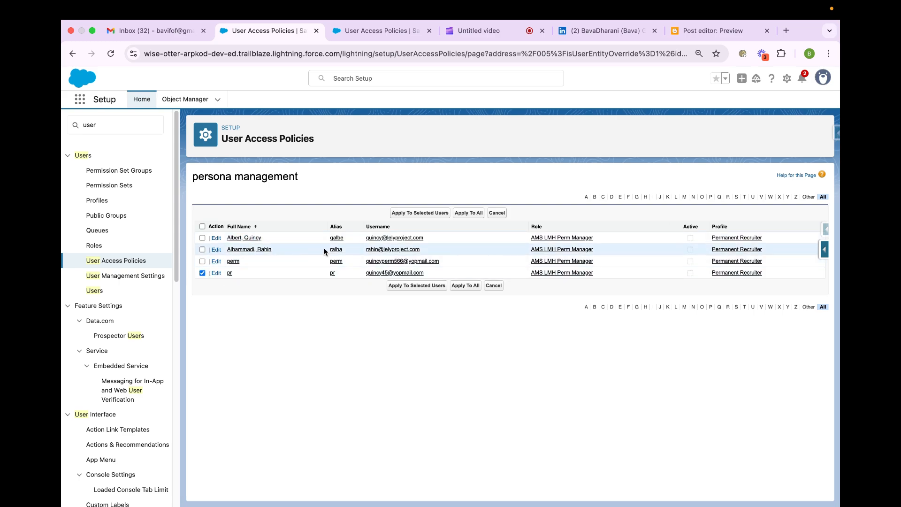
left_click(433, 211)
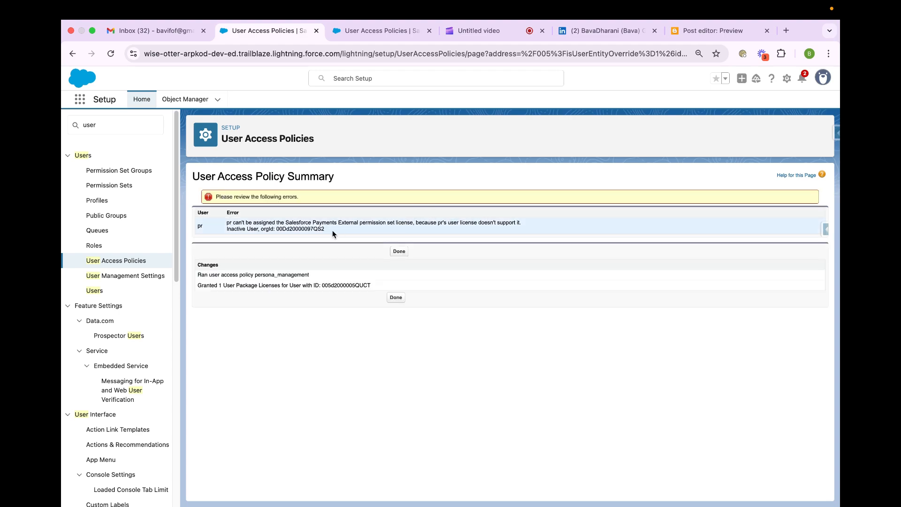
triple_click(317, 226)
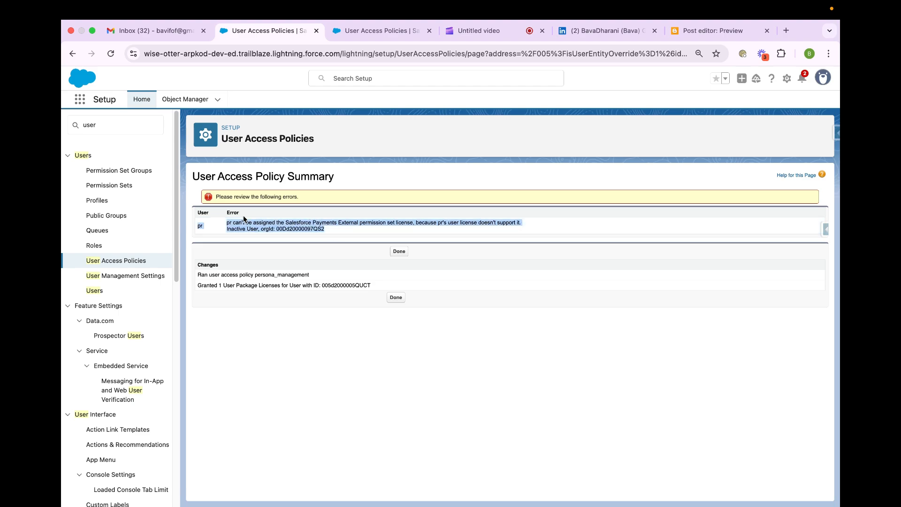
- Return to the persona management policy, reopen its criteria for editing, and delete the Package License action
left_click(75, 54)
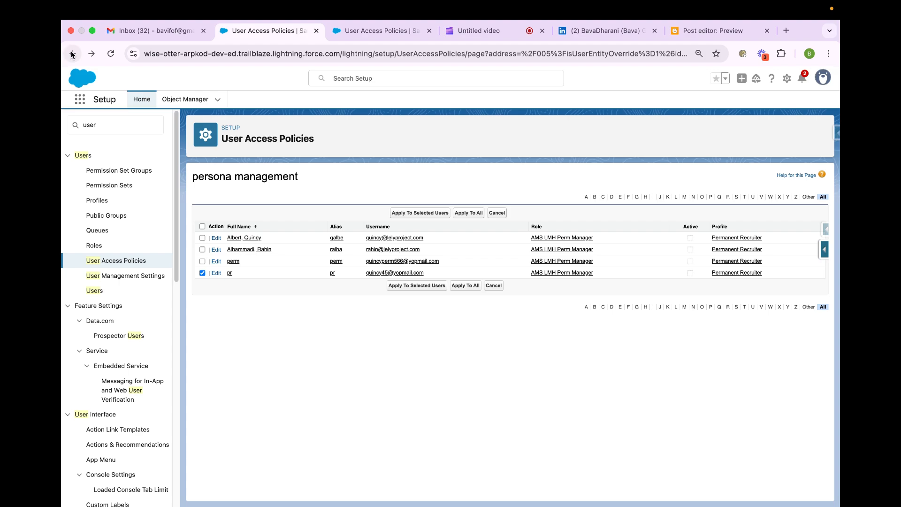
left_click(72, 54)
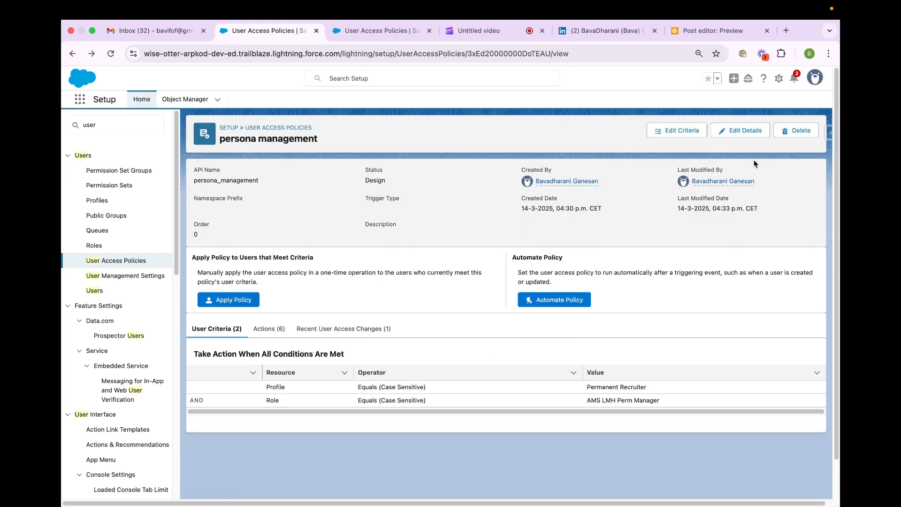
left_click(681, 131)
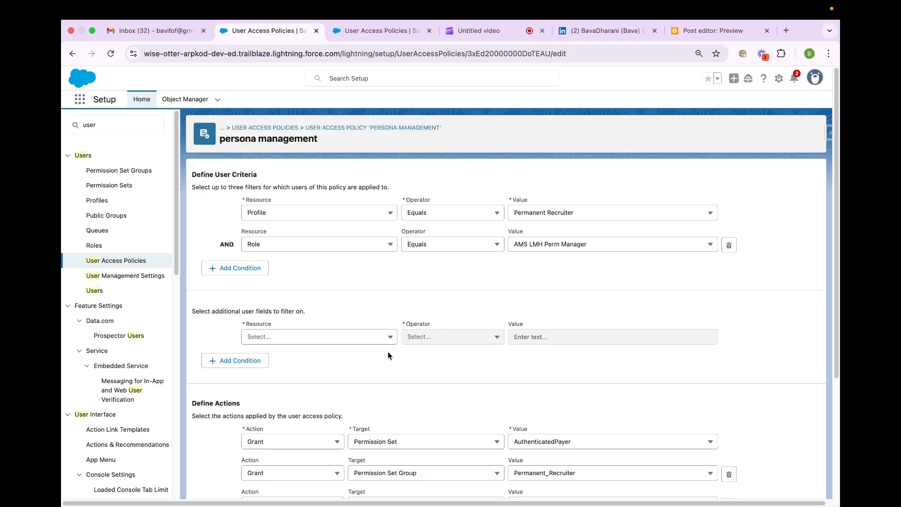
scroll(387, 350, "down", 5)
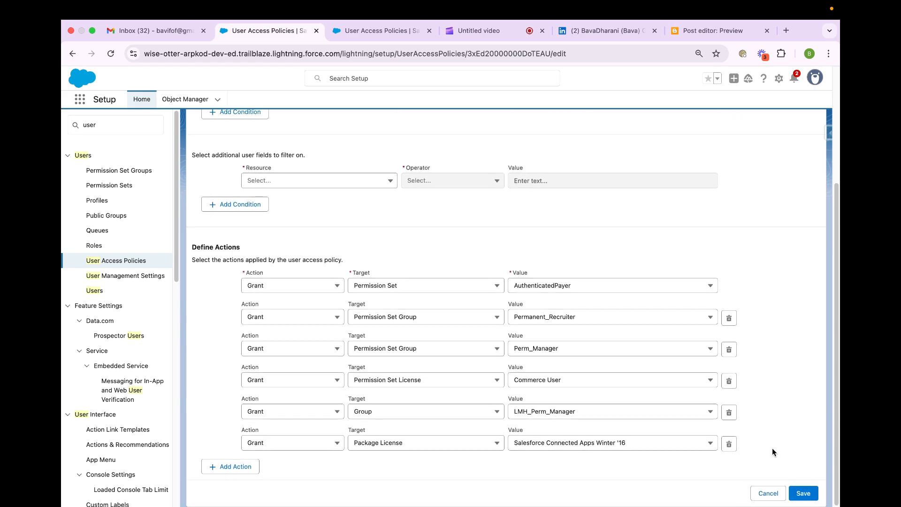
left_click(729, 444)
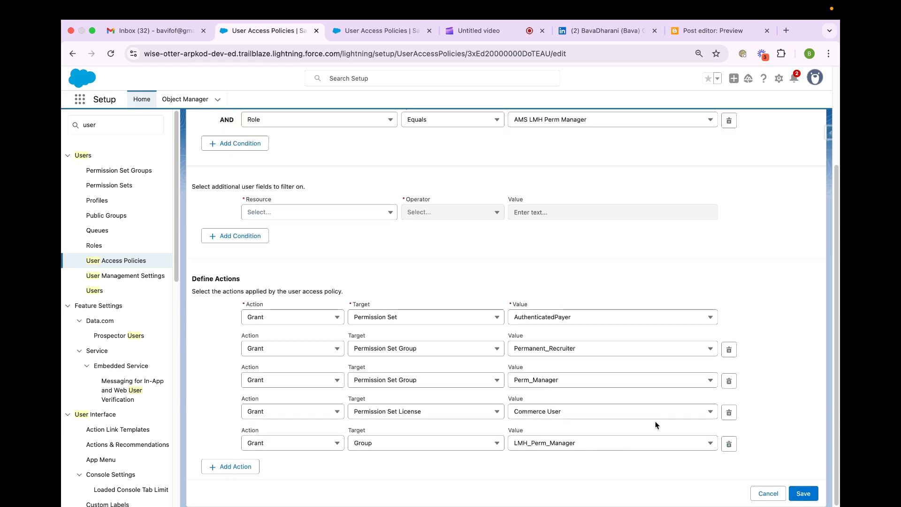
- Set the first Grant action's permission set to CommerceUser
left_click(636, 323)
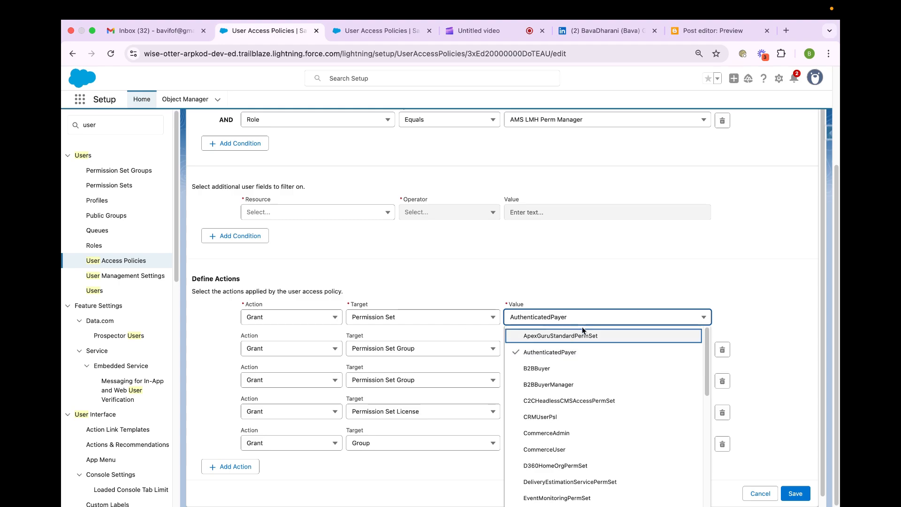
left_click(566, 450)
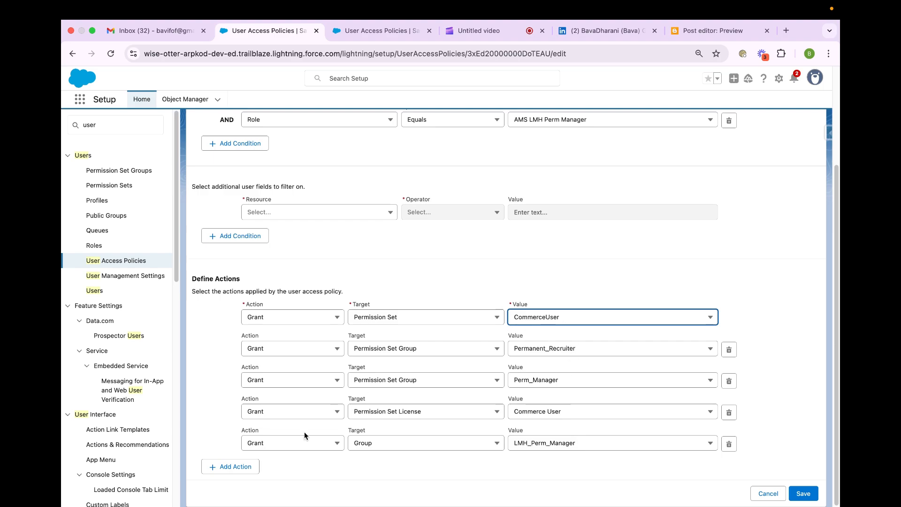
- Add one more Grant action at the end of the policy's actions
left_click(256, 466)
left_click(260, 475)
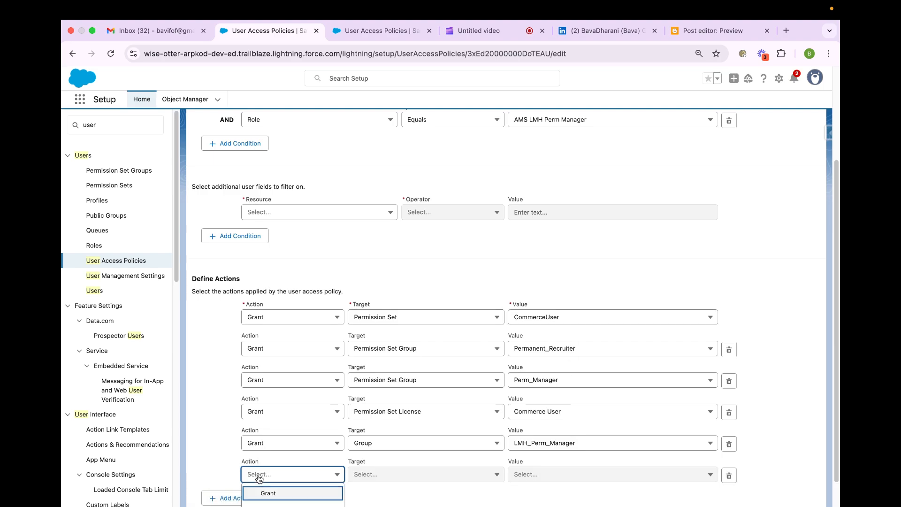
left_click(268, 492)
- Set the new Grant action's target to Permission Set License and its value to Commerce User, and try to save the policy
left_click(378, 479)
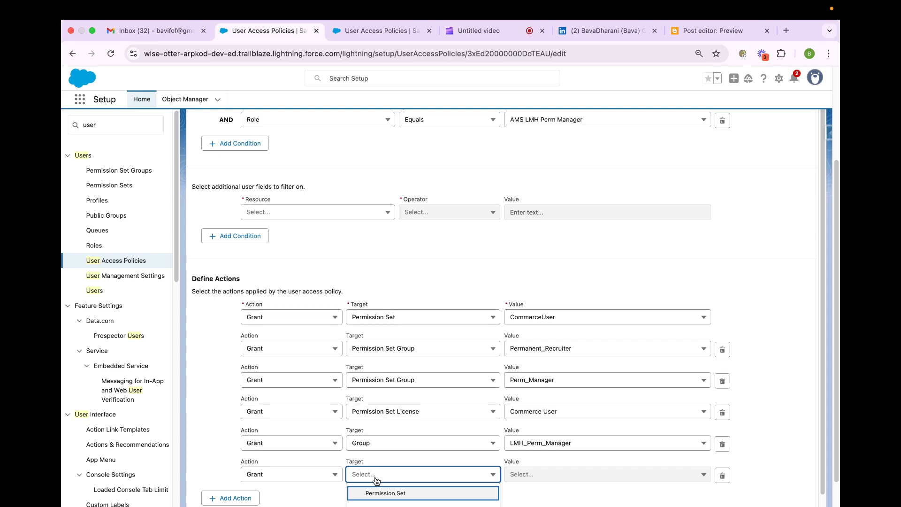
scroll(380, 483, "down", 2)
left_click(381, 481)
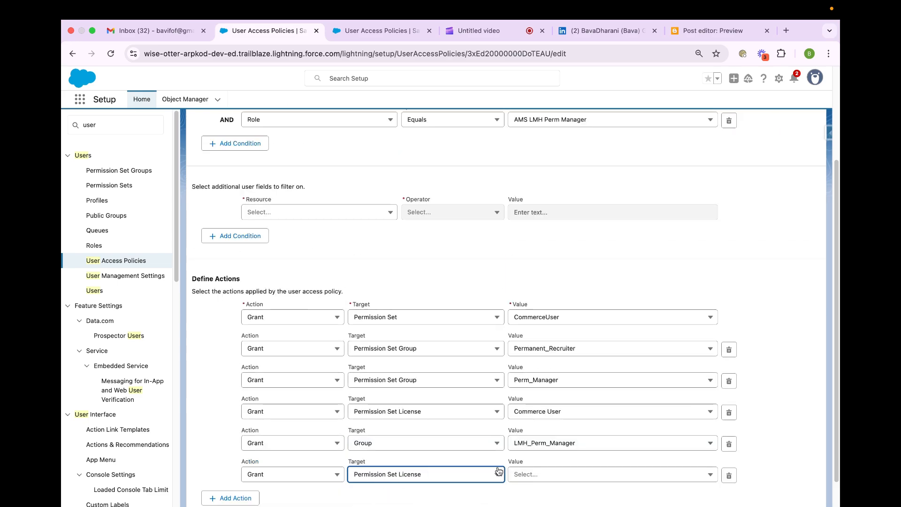
left_click(524, 475)
scroll(540, 490, "down", 5)
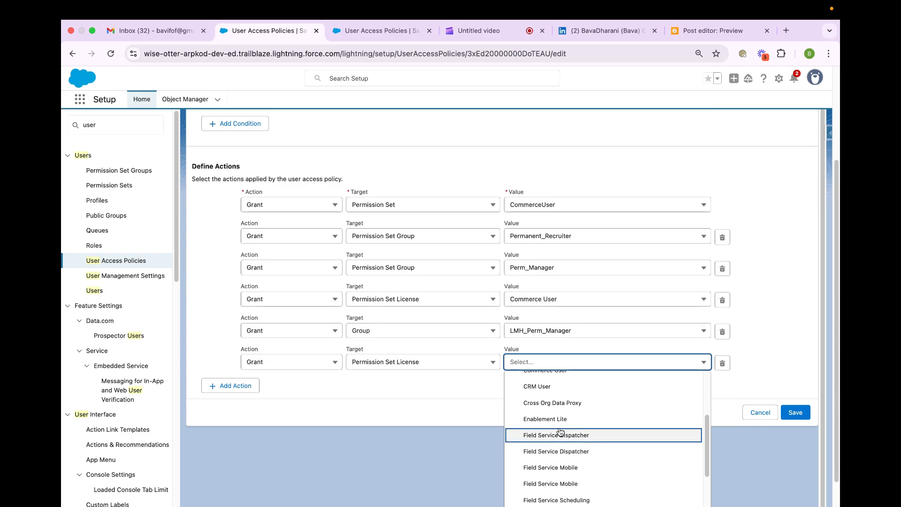
scroll(559, 431, "down", 3)
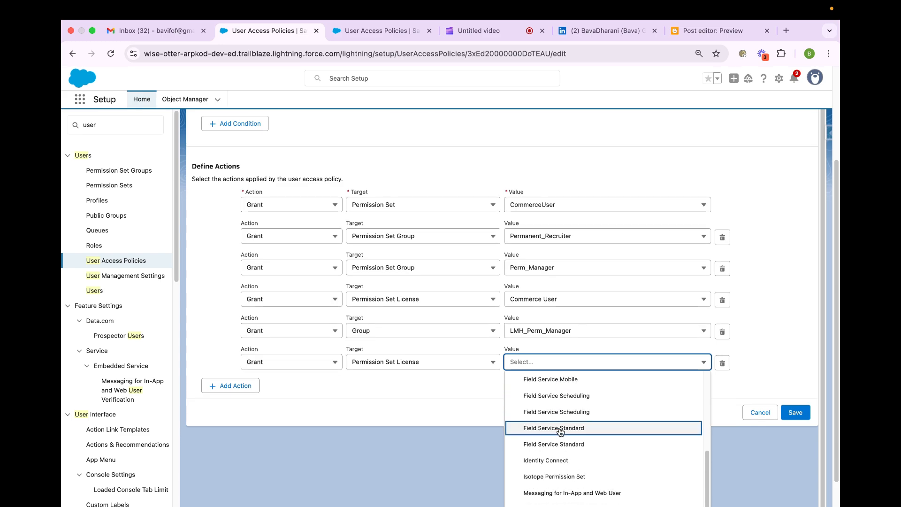
scroll(559, 431, "up", 10)
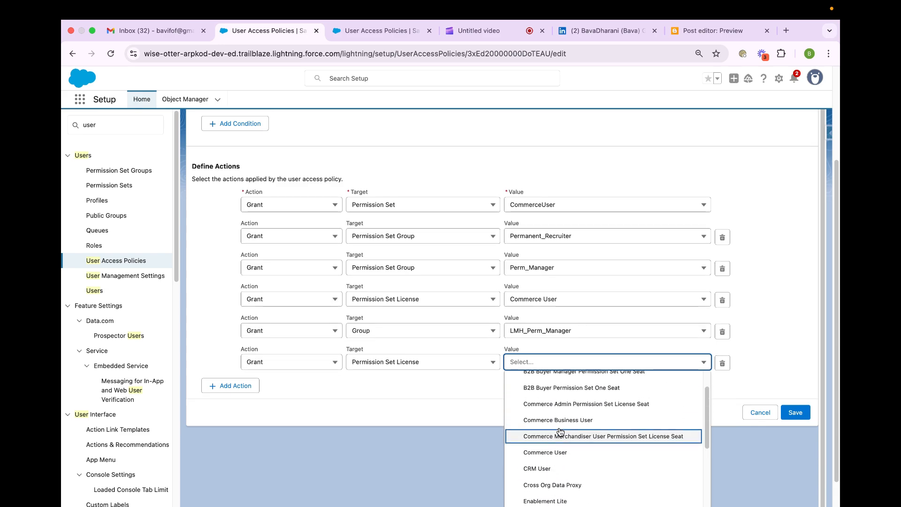
scroll(560, 432, "down", 1)
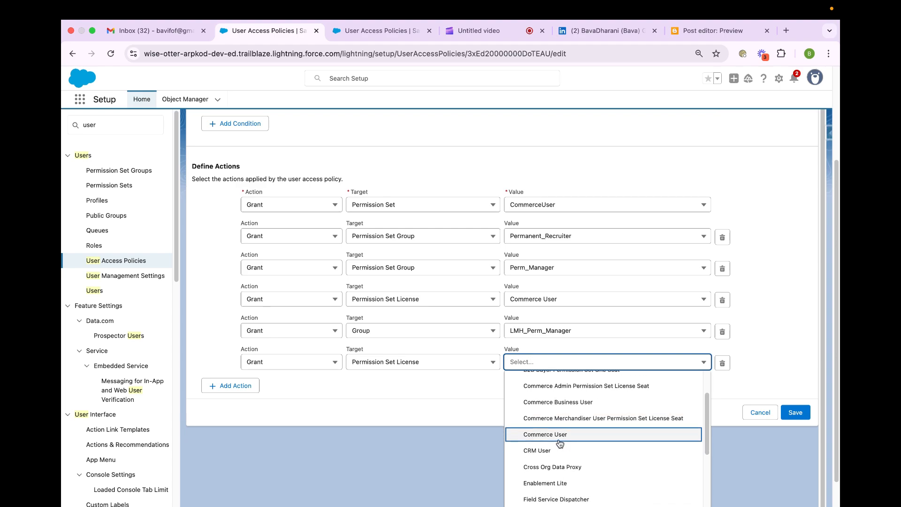
left_click(560, 435)
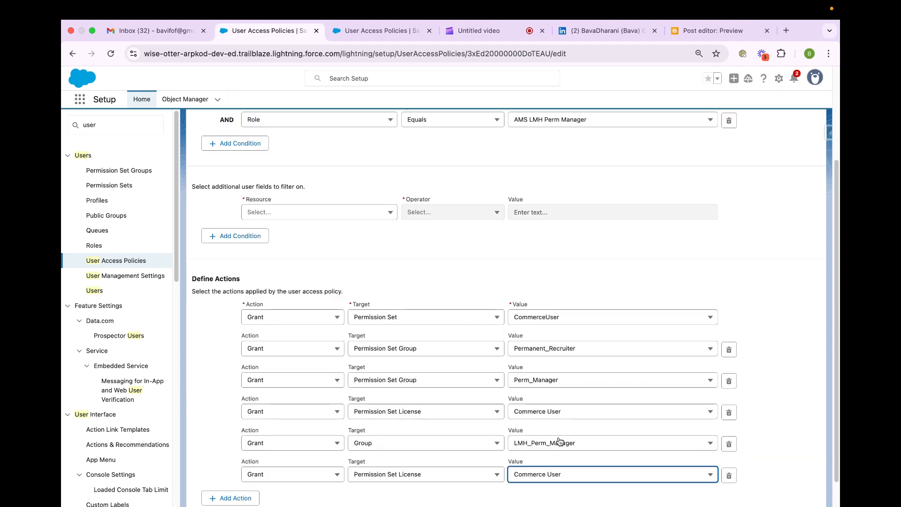
scroll(751, 409, "down", 2)
left_click(803, 493)
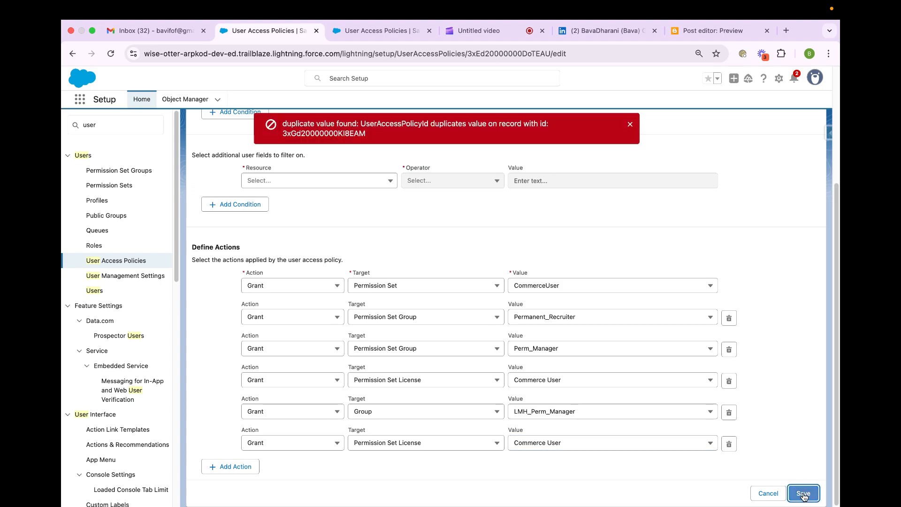
scroll(747, 380, "up", 1)
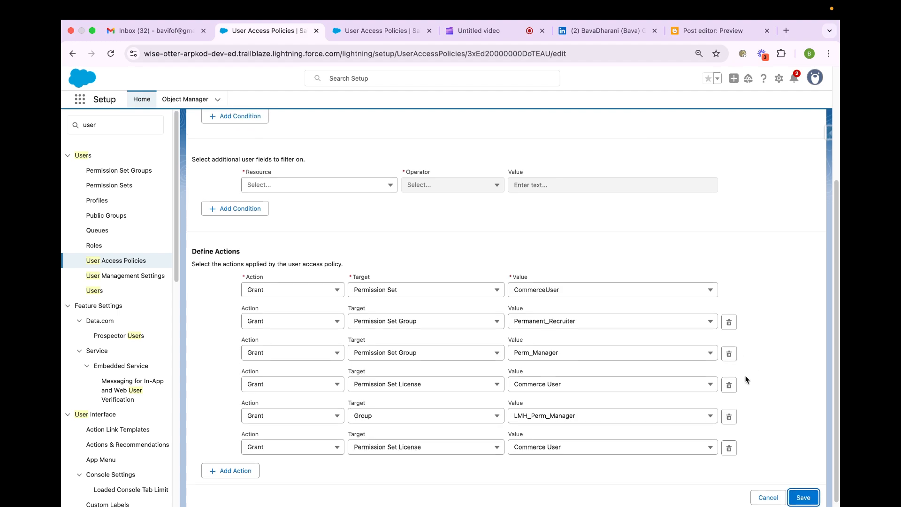
scroll(747, 379, "down", 1)
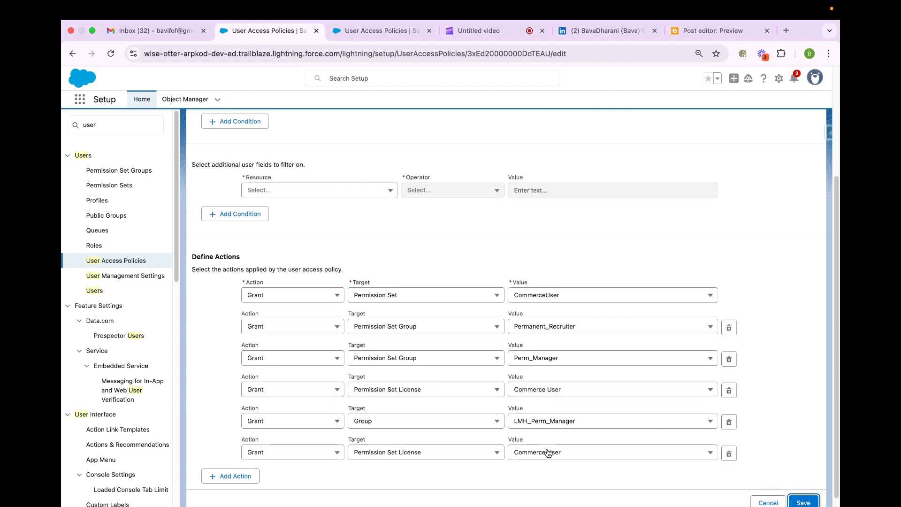
- Set the last Grant action's target to Package License with value Salesforce Connected Apps Winter '16, and save the policy
left_click(402, 453)
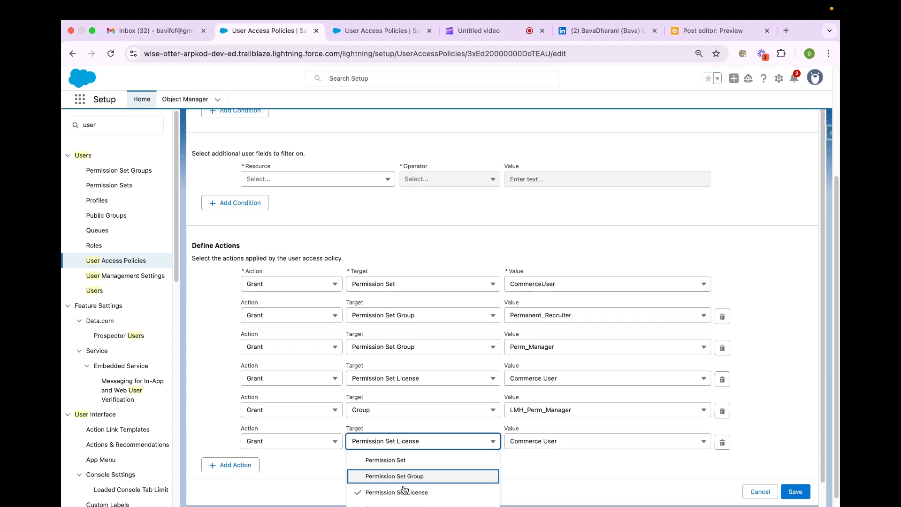
scroll(404, 488, "down", 2)
left_click(403, 473)
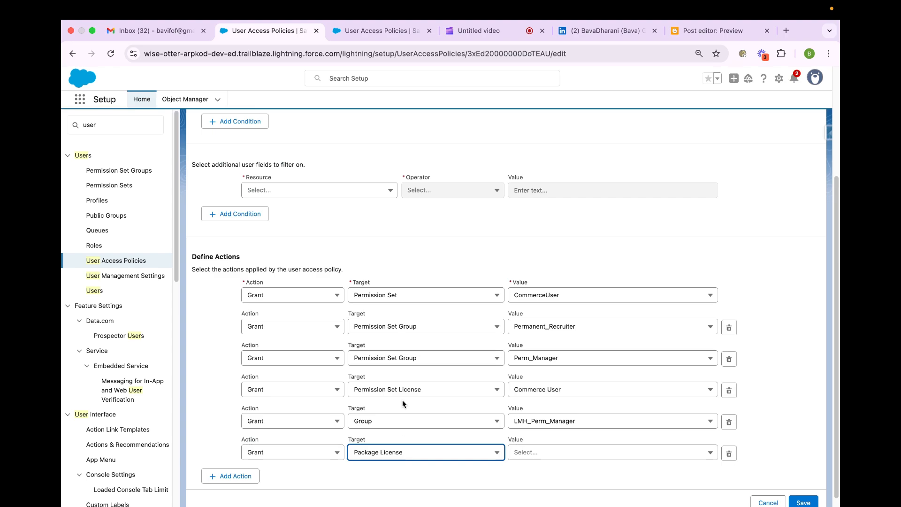
left_click(566, 458)
left_click(573, 474)
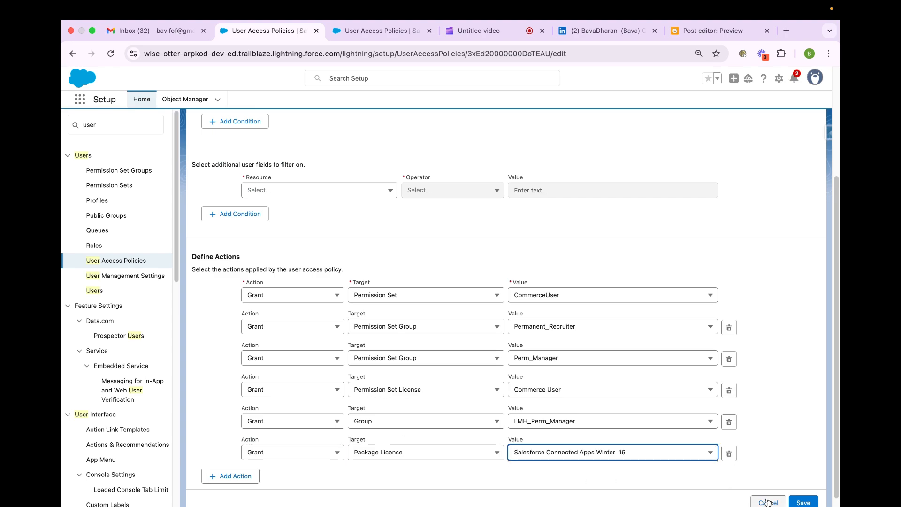
scroll(774, 493, "down", 1)
left_click(802, 496)
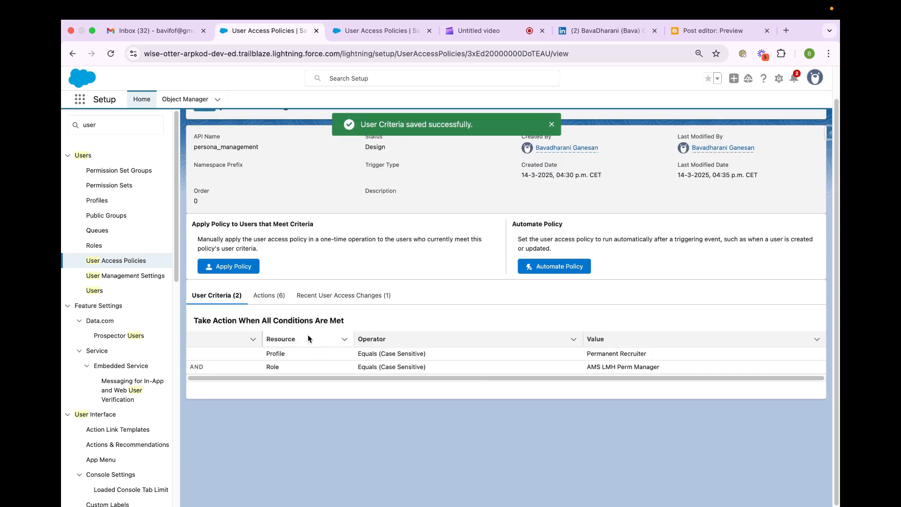
- Apply the updated policy manually to only the last user in the list of matching users
left_click(231, 267)
left_click(202, 273)
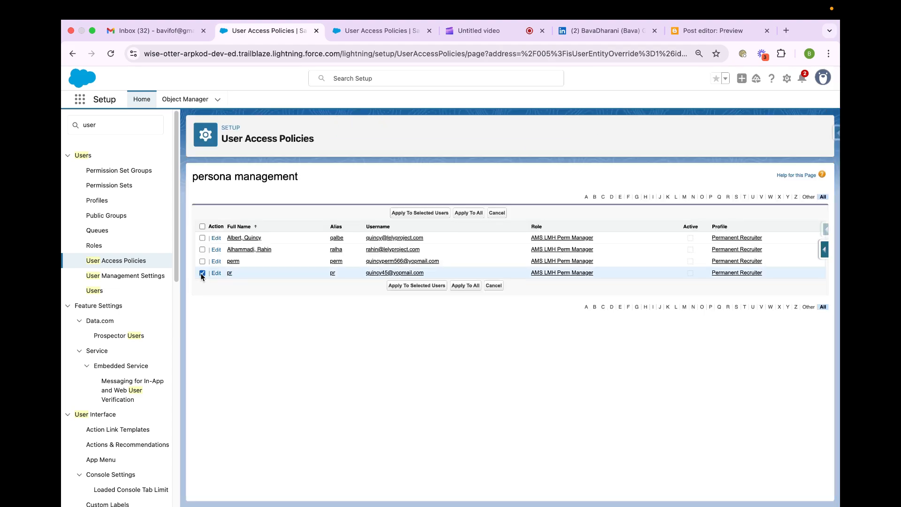
left_click(423, 213)
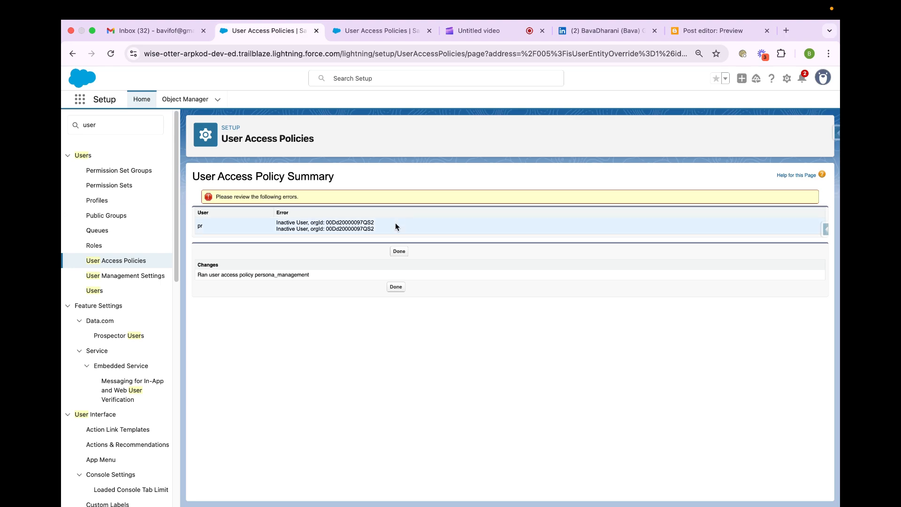
- Close the policy summary and review the Applied Type of the policy's Recent User Access Changes
left_click(398, 251)
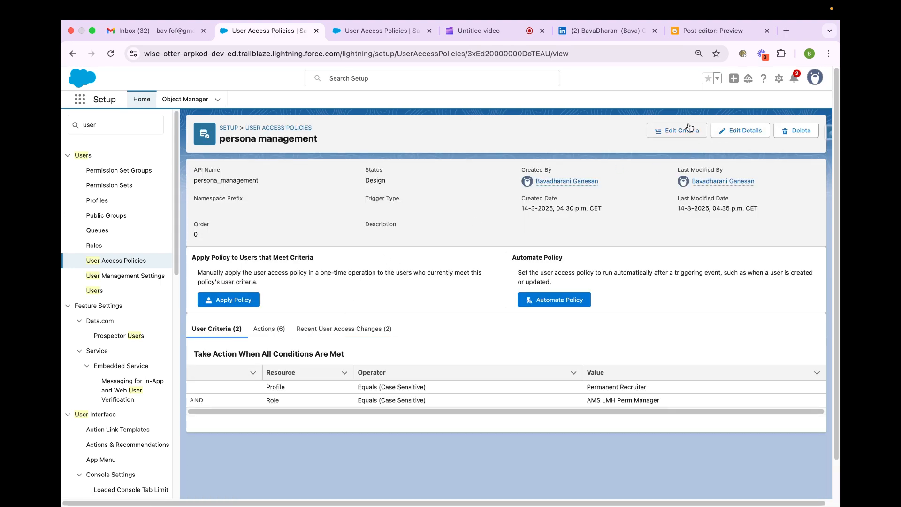
left_click(324, 331)
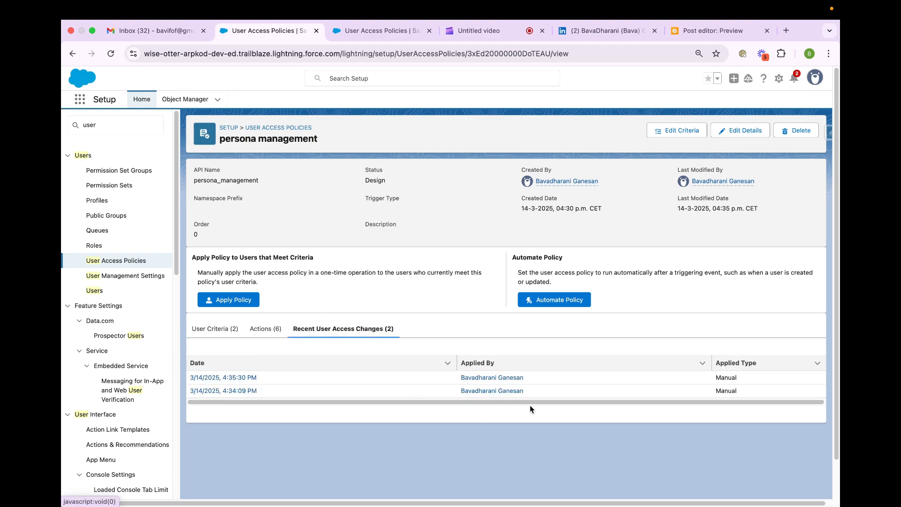
left_click(745, 379)
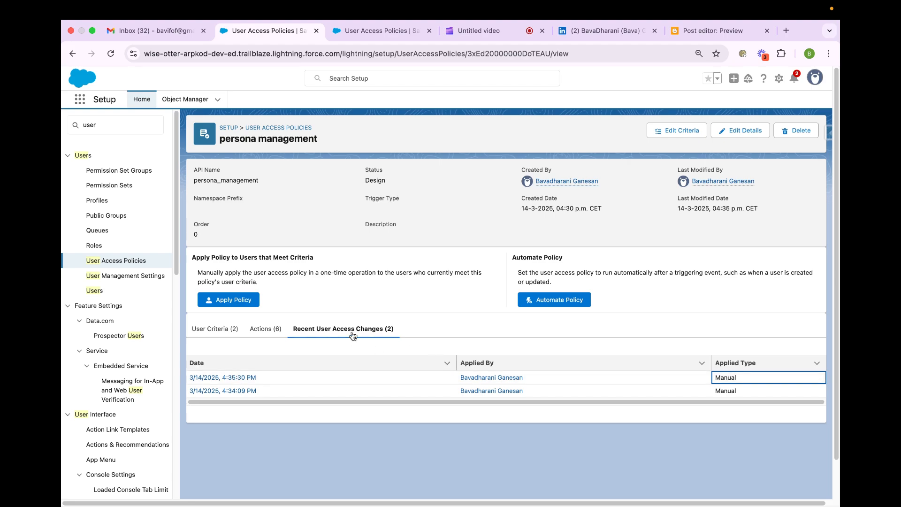
- Reopen the policy's list of matching users and view the first user's record in a new browser tab
left_click(214, 303)
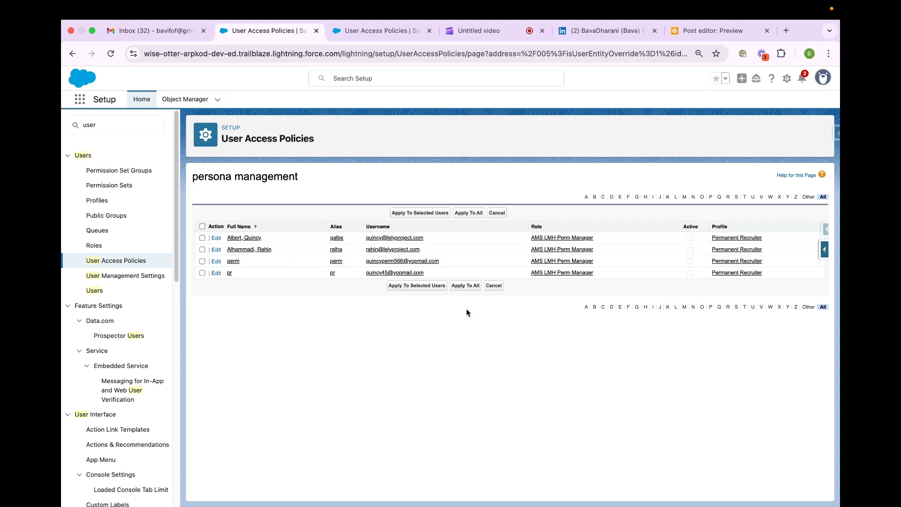
right_click(256, 238)
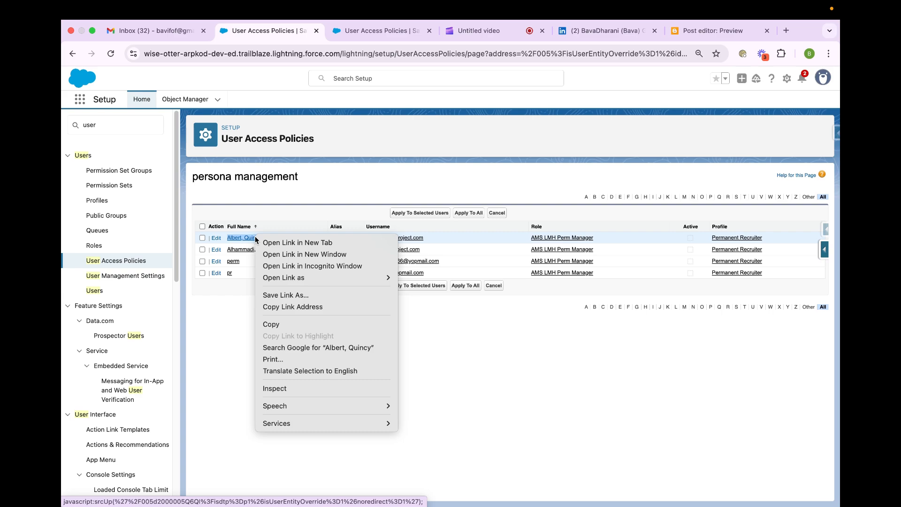
left_click(277, 243)
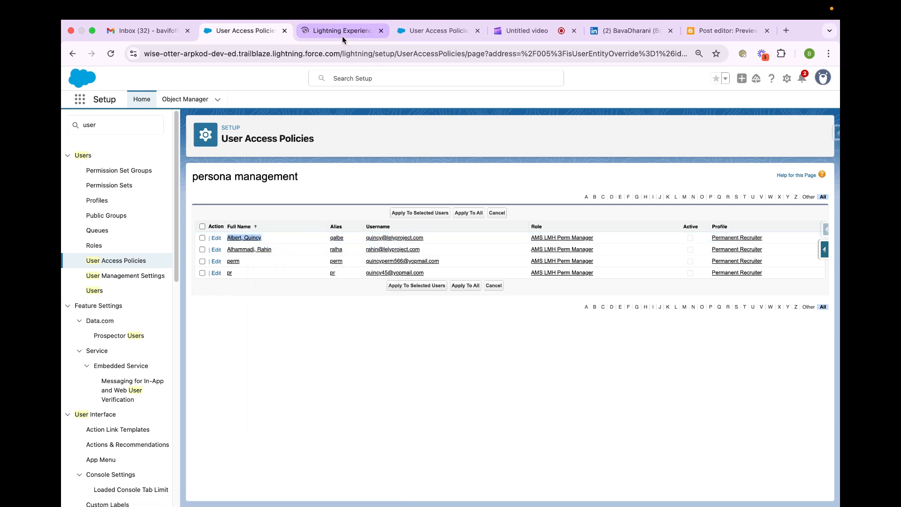
left_click(342, 31)
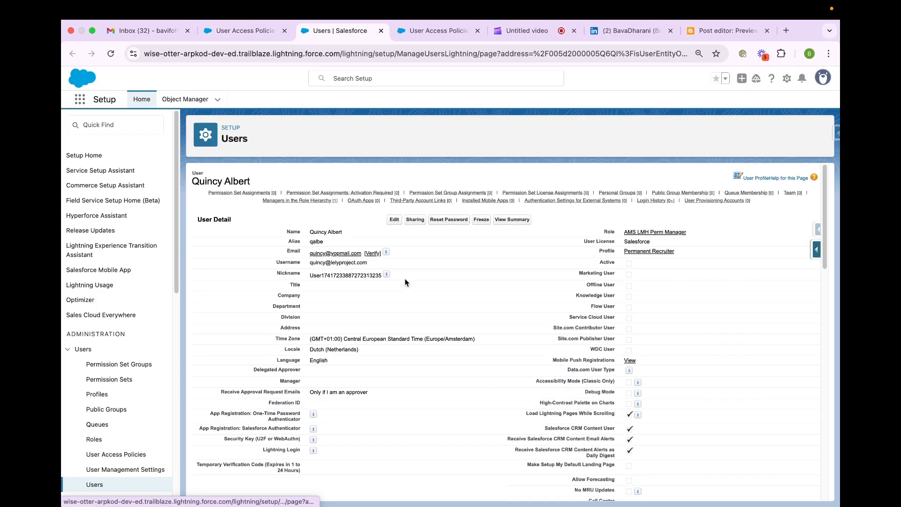
- Try to make the first matching user active and save the user record
left_click(395, 220)
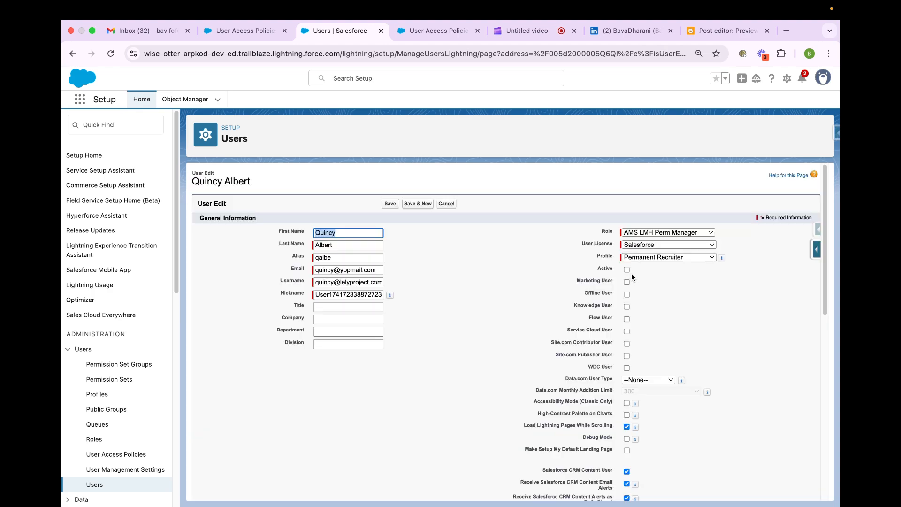
left_click(626, 270)
left_click(389, 203)
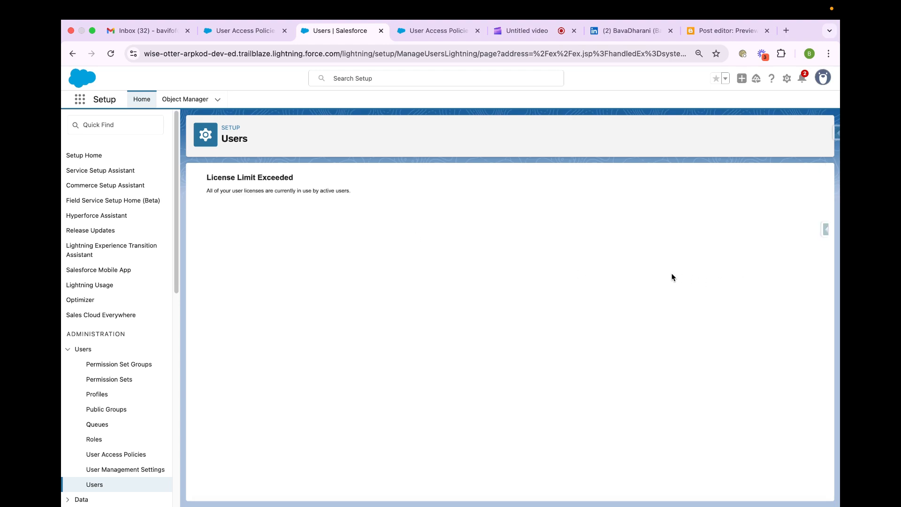
- Find the Users page in Setup by searching for "user", and show the All Users list view
left_click(146, 126)
type("user")
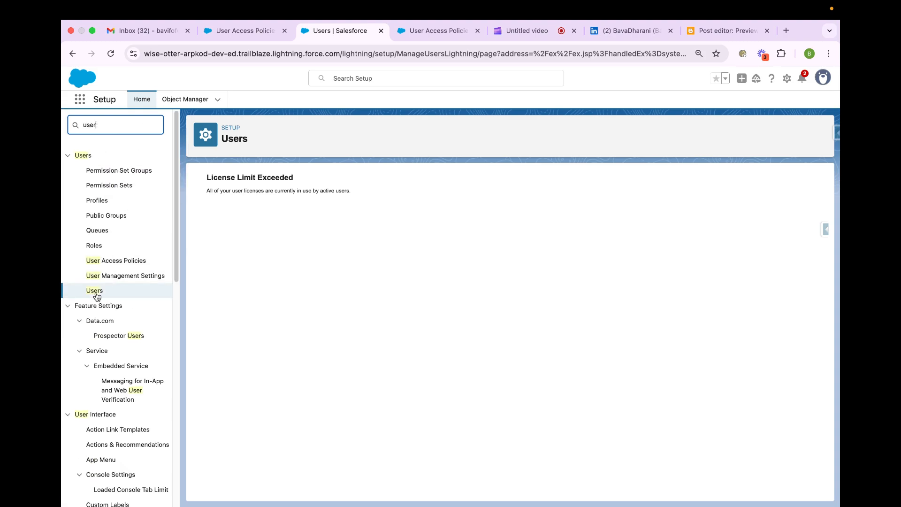
left_click(96, 293)
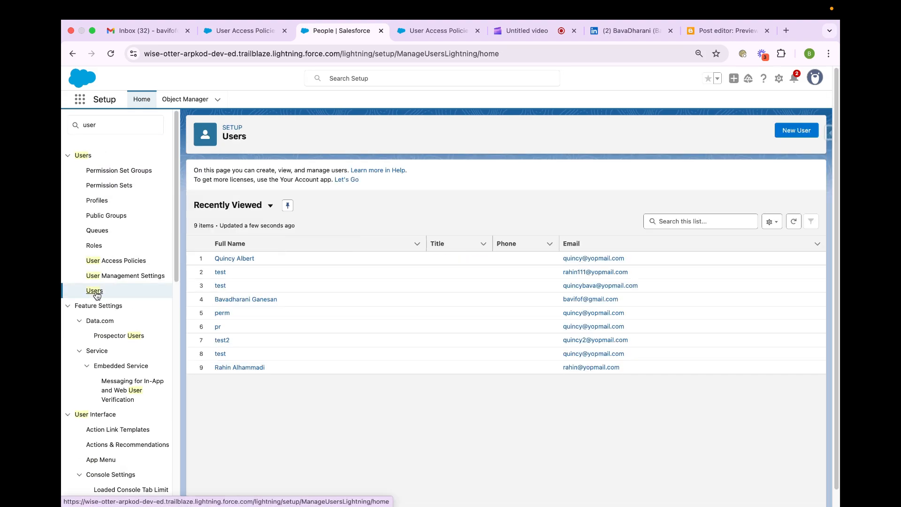
left_click(260, 208)
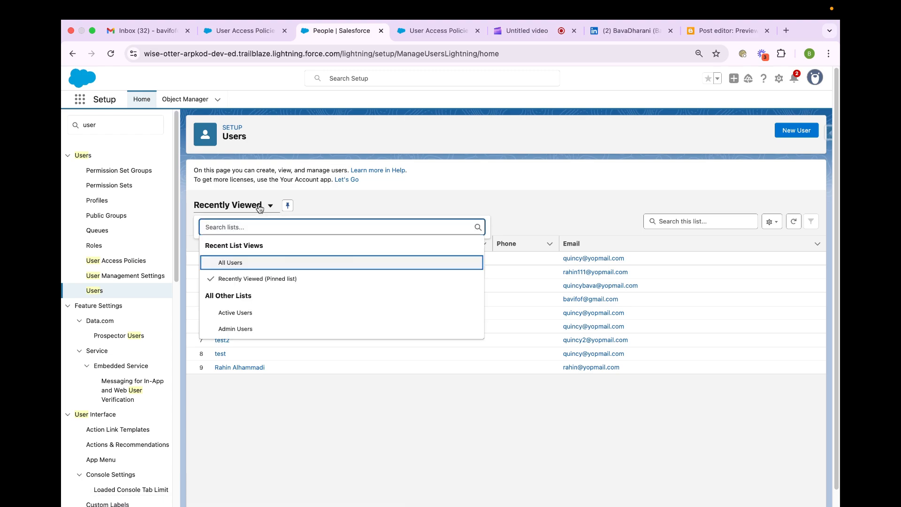
left_click(242, 261)
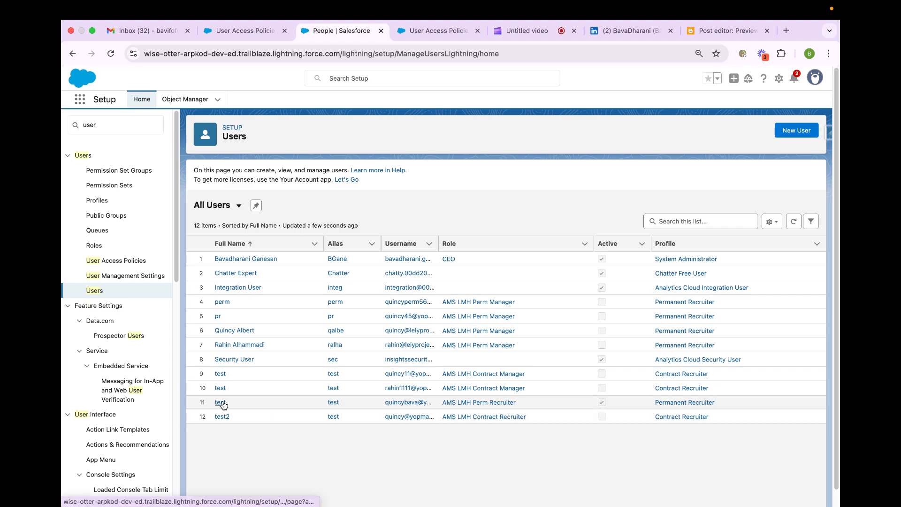
- Compare the policy's matching users with the All Users list, checking role, profile and active status
left_click(240, 33)
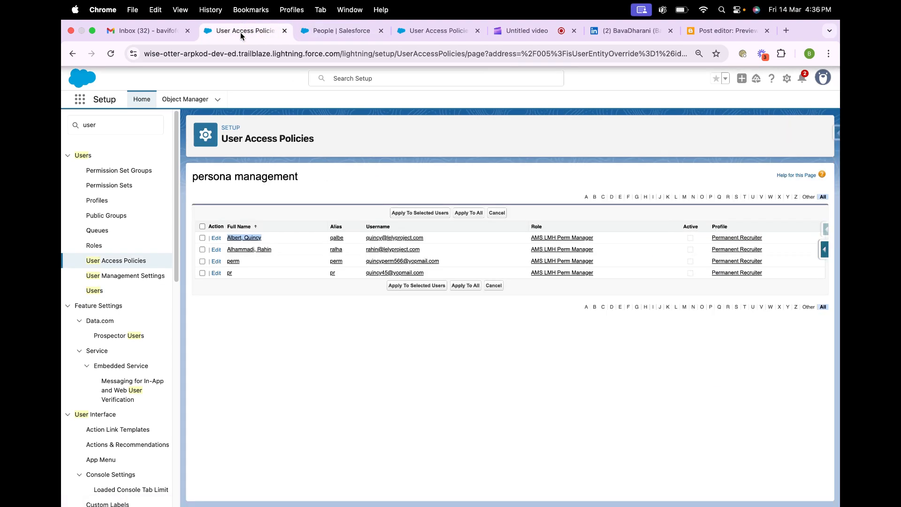
left_click(294, 346)
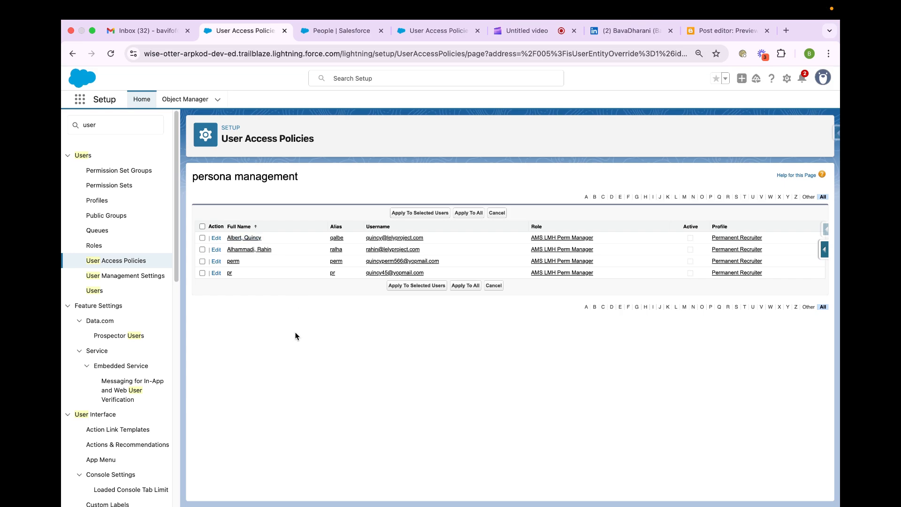
left_click(415, 34)
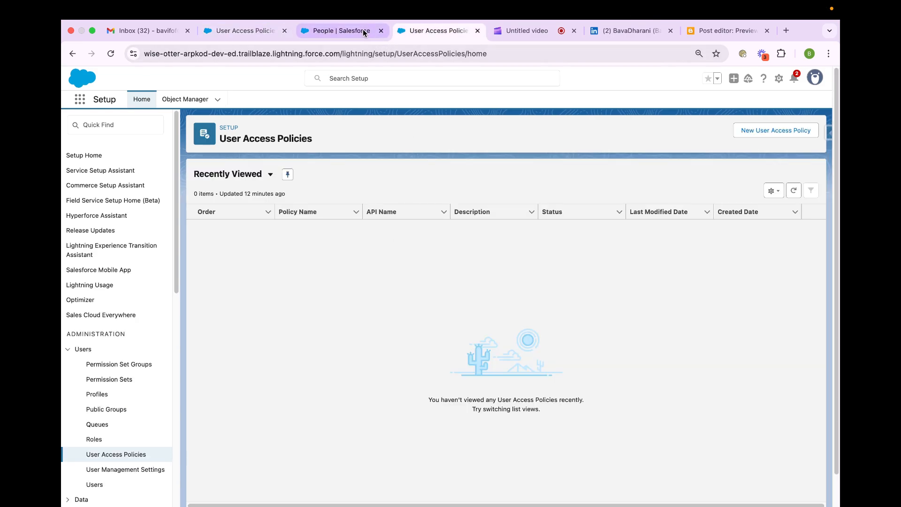
left_click(240, 29)
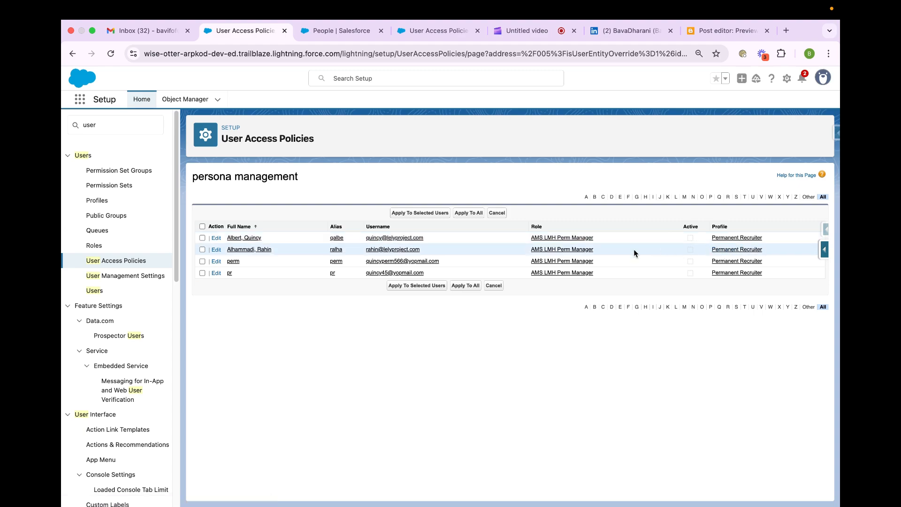
left_click(342, 32)
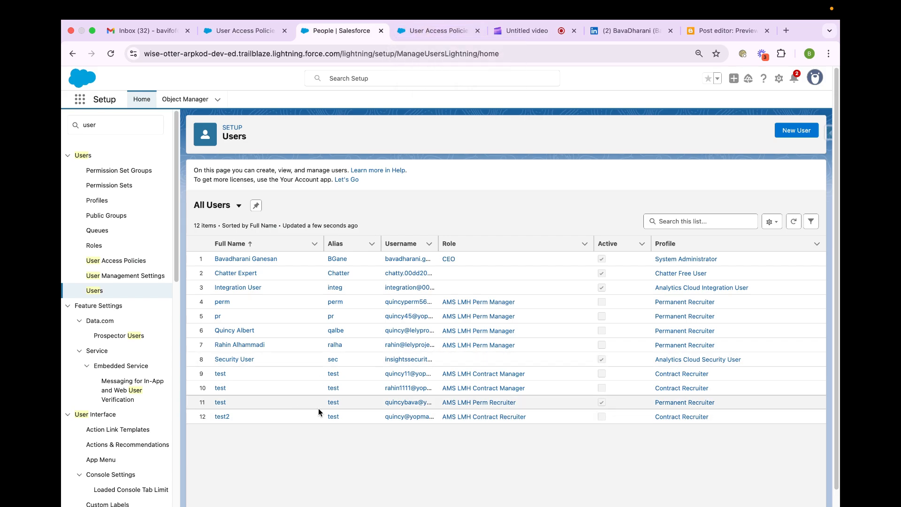
- Set the role of the active "test" user with the AMS LMH Perm Recruiter role to AMS LMH Perm Manager and save the record
left_click(220, 402)
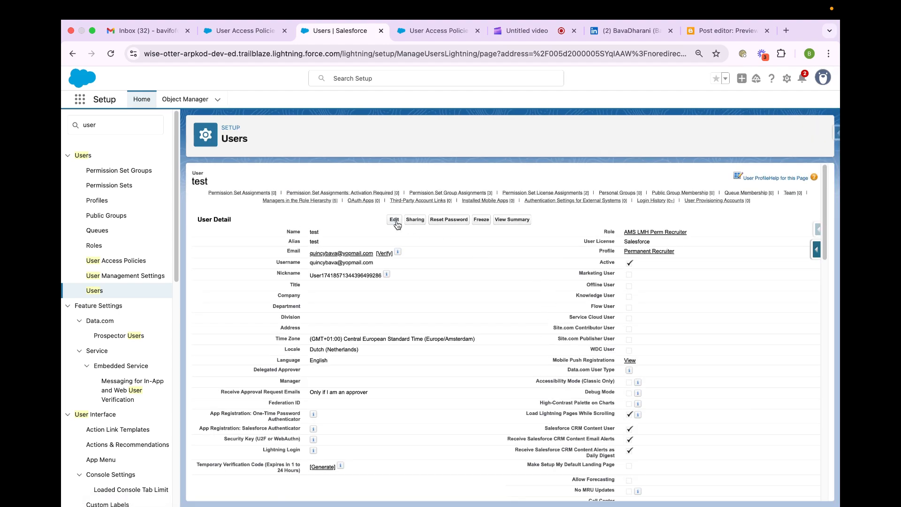
left_click(397, 220)
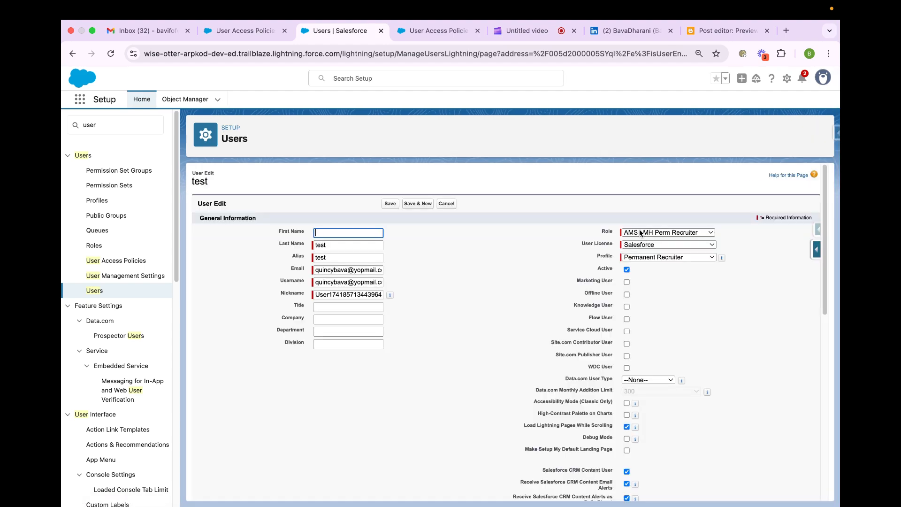
left_click(637, 232)
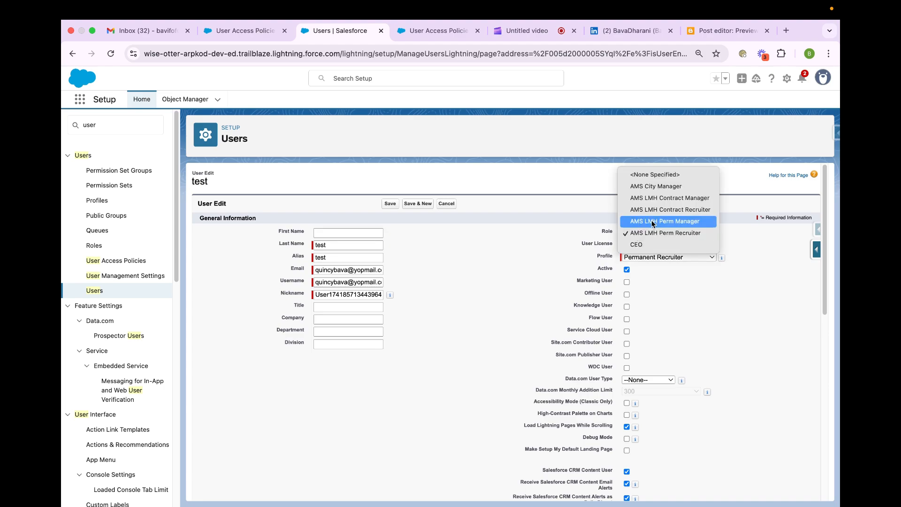
left_click(651, 220)
left_click(389, 204)
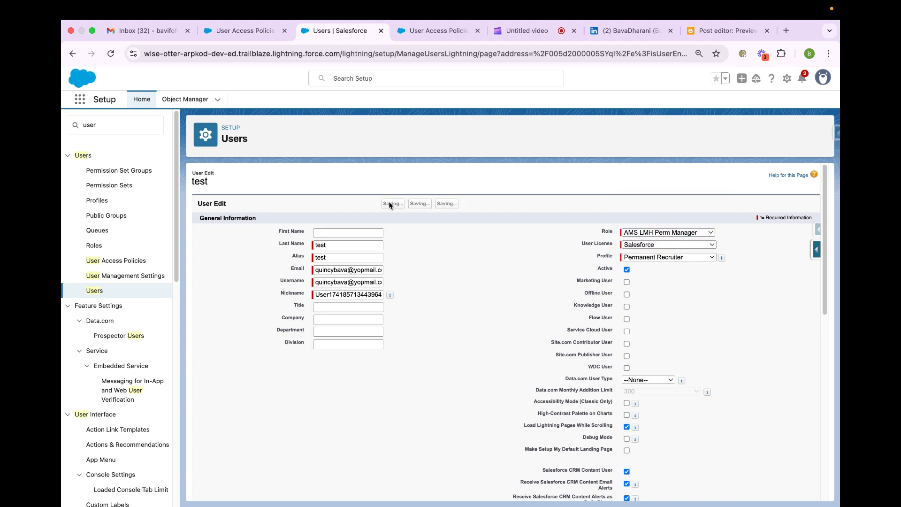
- Refresh the persona management policy's matching users, apply the policy to only the active "test" user, and close the summary
left_click(222, 29)
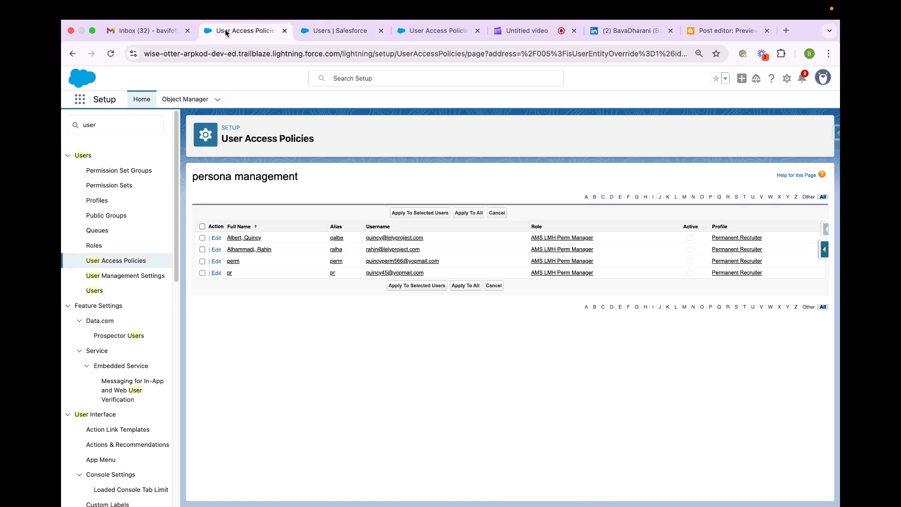
left_click(111, 53)
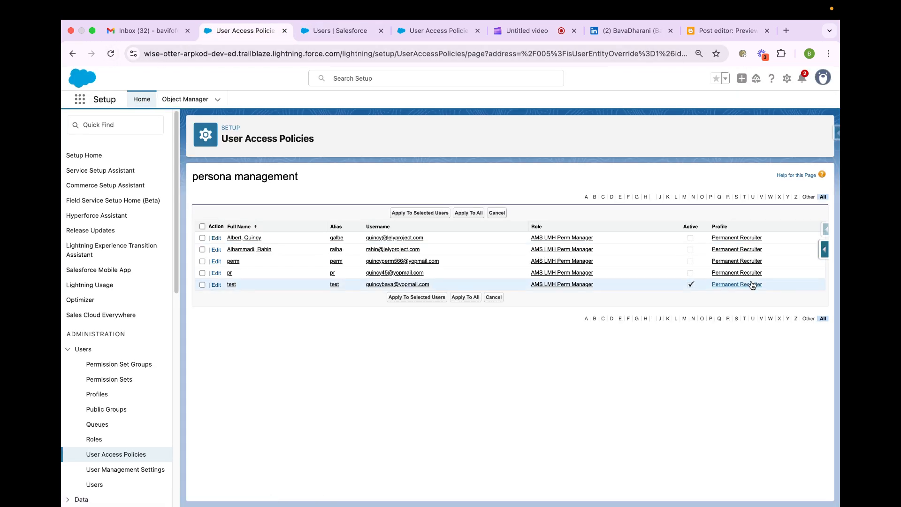
left_click(202, 284)
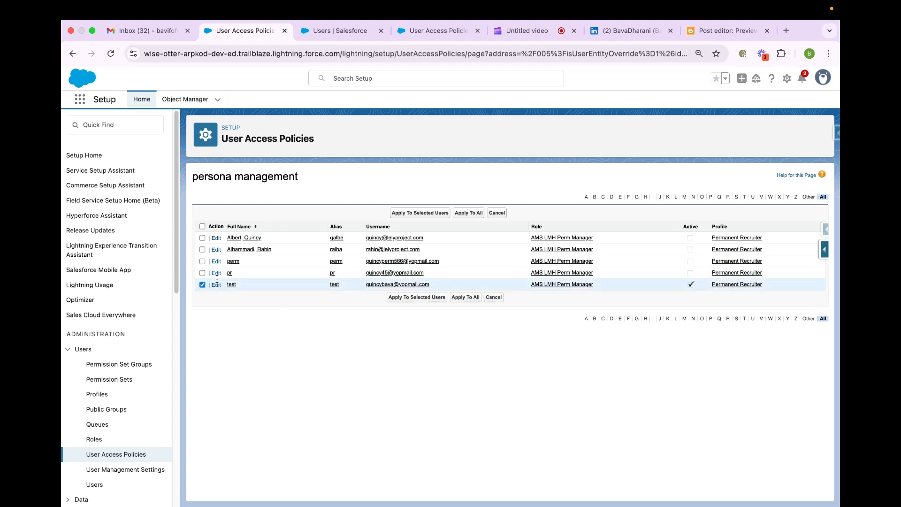
left_click(420, 213)
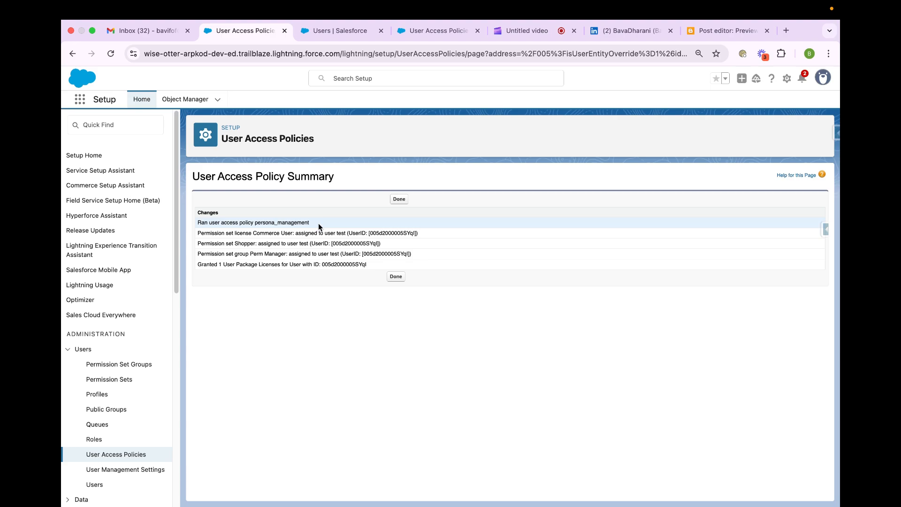
left_click(394, 278)
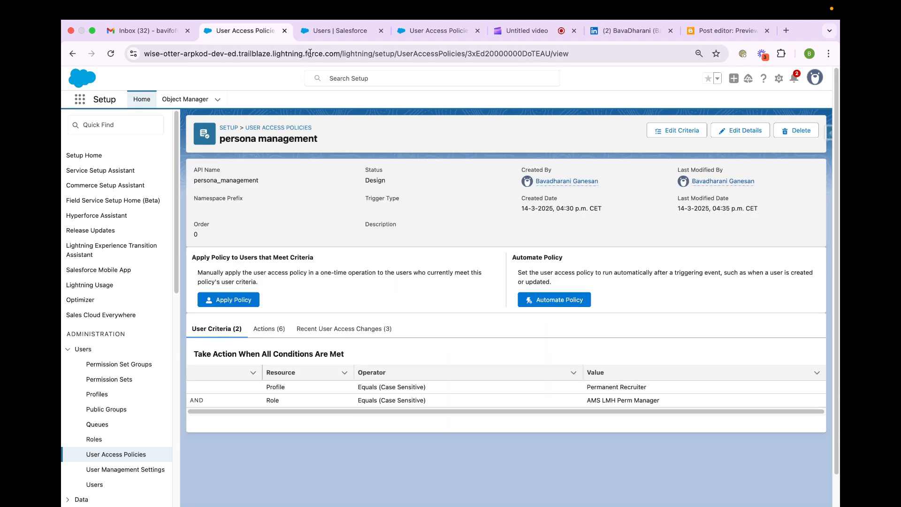
- Reload the "test" user's record and examine its permission set, permission set group, license and public group assignments
left_click(332, 32)
left_click(332, 55)
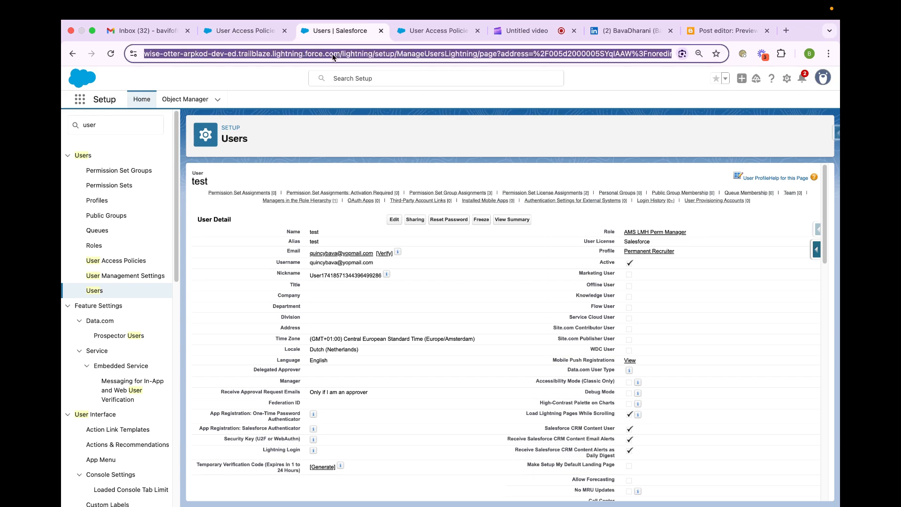
key("Return")
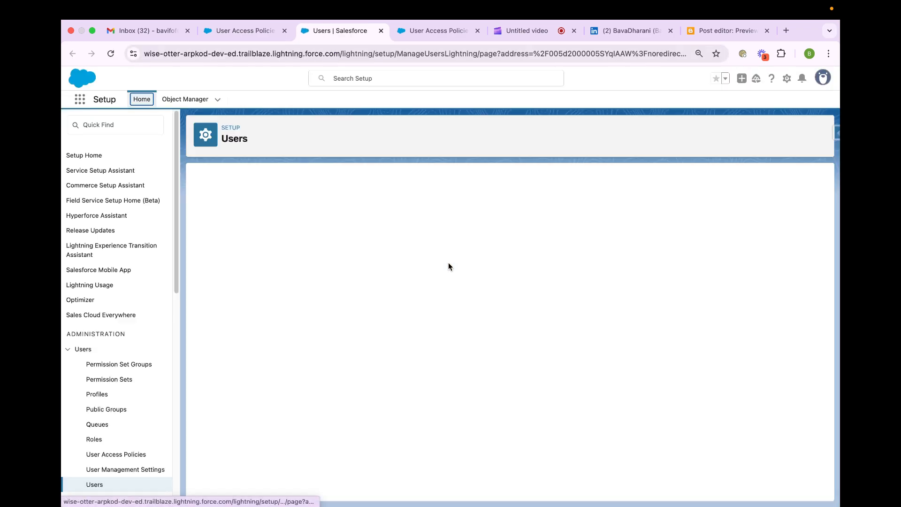
scroll(448, 263, "down", 10)
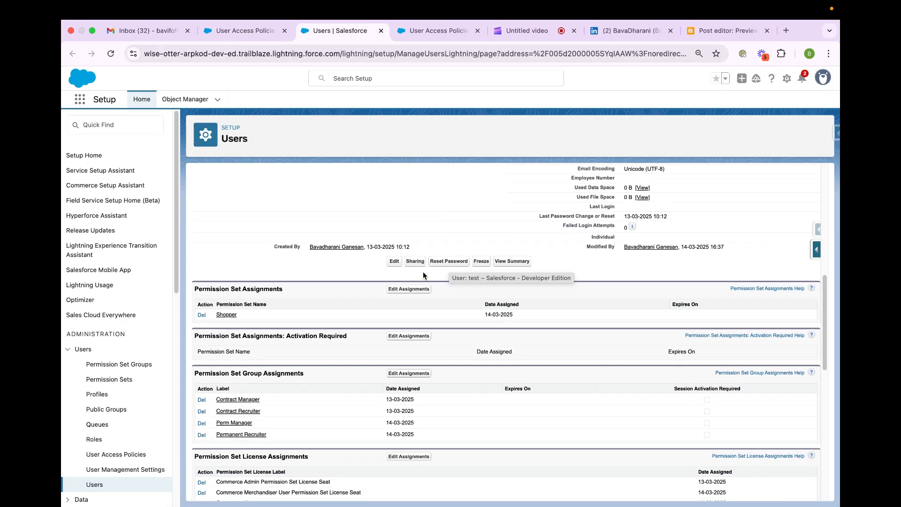
scroll(254, 322, "down", 1)
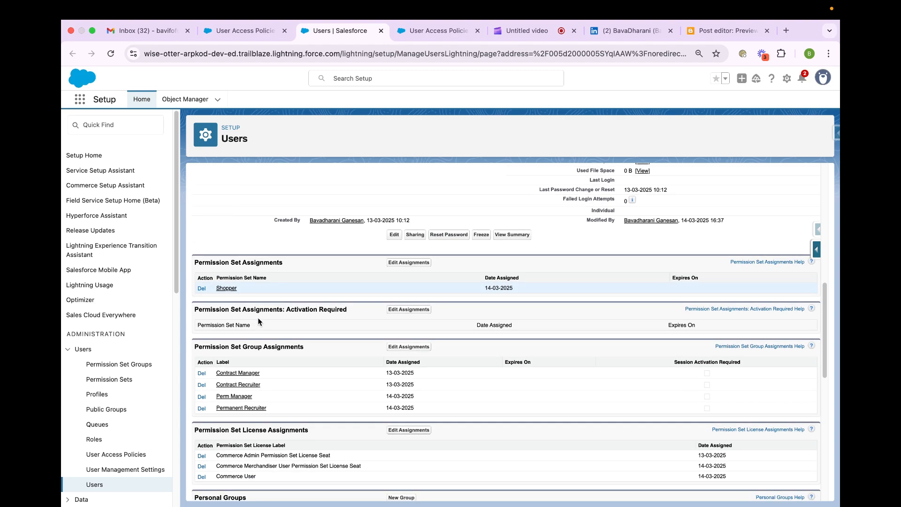
scroll(258, 317, "down", 2)
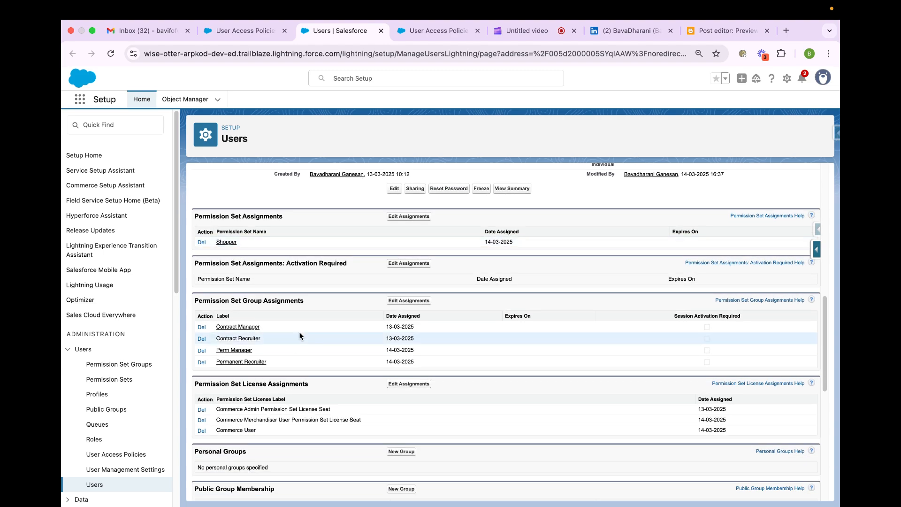
scroll(281, 318, "down", 3)
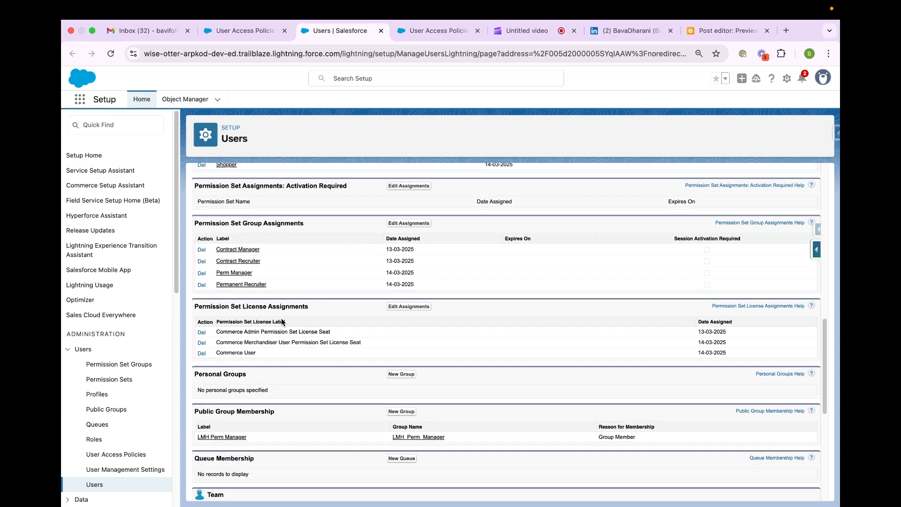
scroll(271, 345, "down", 6)
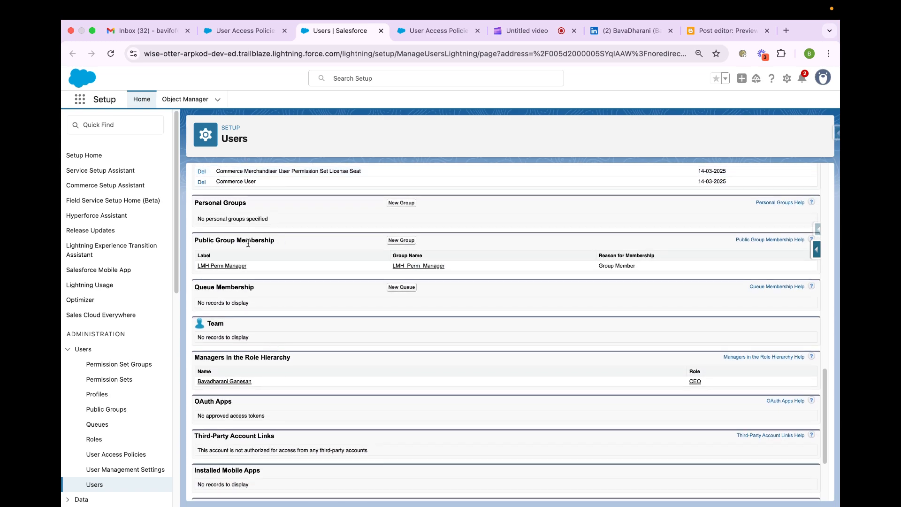
scroll(231, 284, "up", 20)
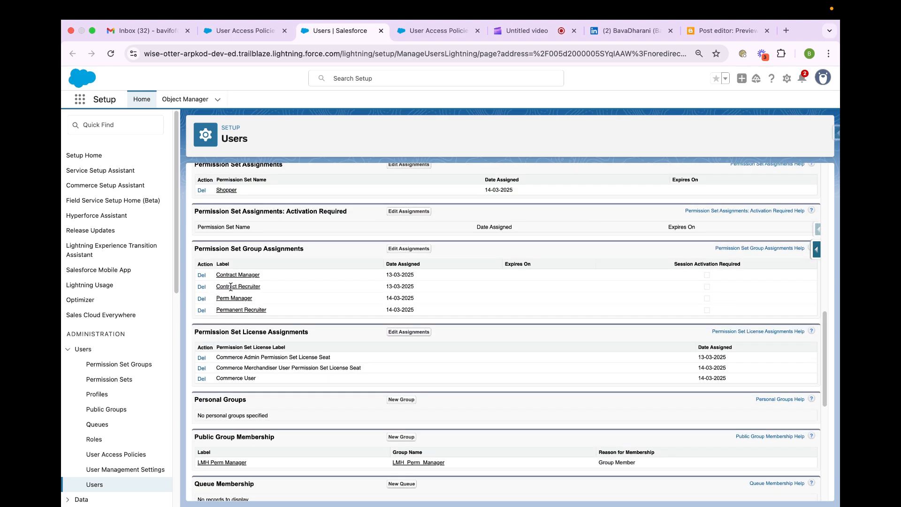
- Automate the persona management policy to trigger when a user is created or updated, and activate it
left_click(247, 32)
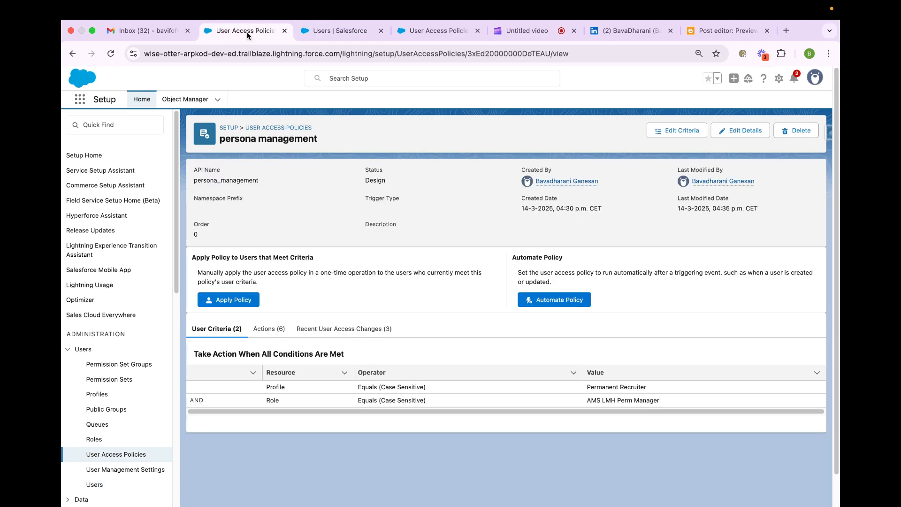
left_click(361, 336)
left_click(242, 329)
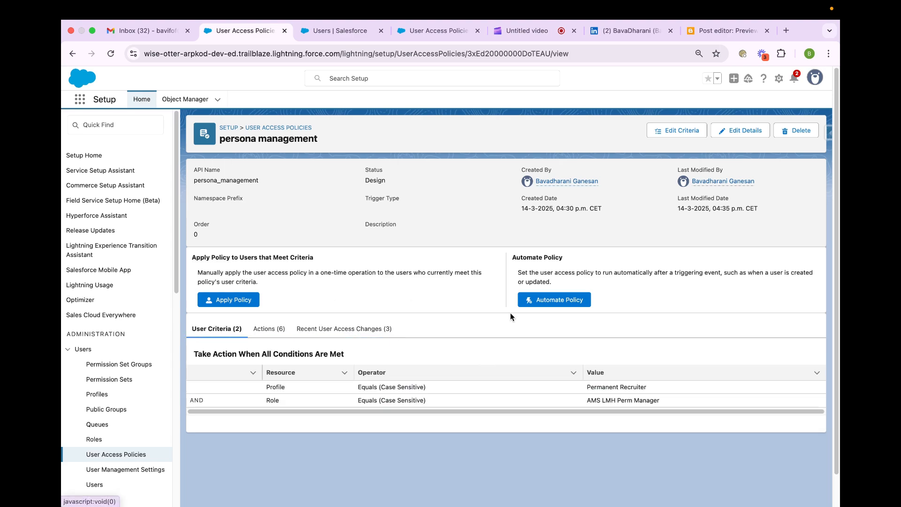
left_click(554, 301)
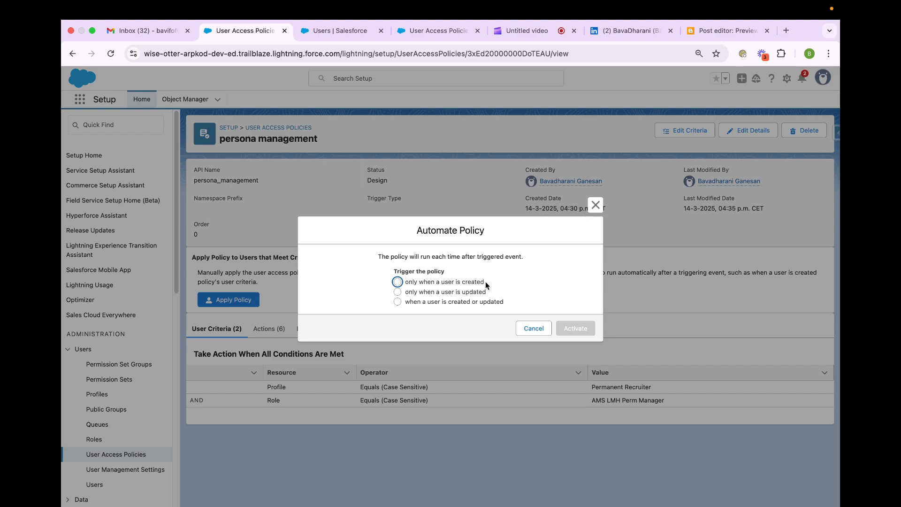
left_click(423, 284)
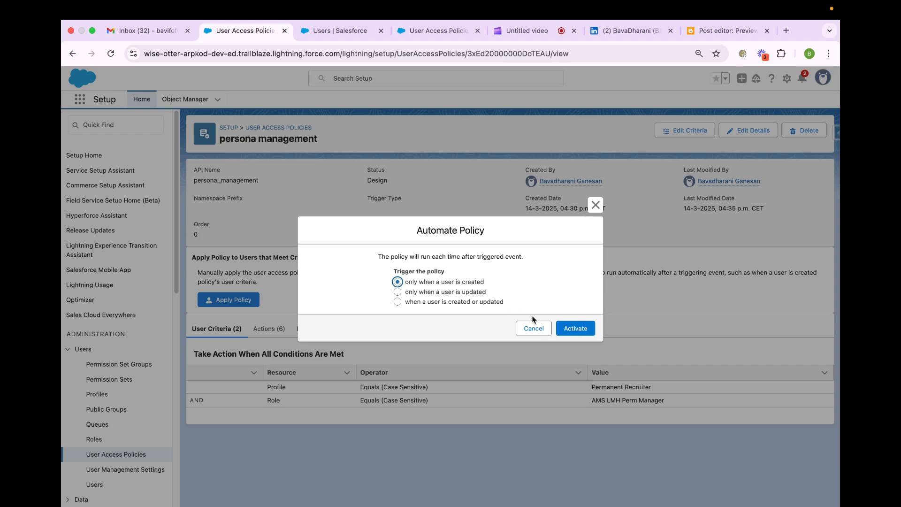
left_click(472, 301)
left_click(585, 331)
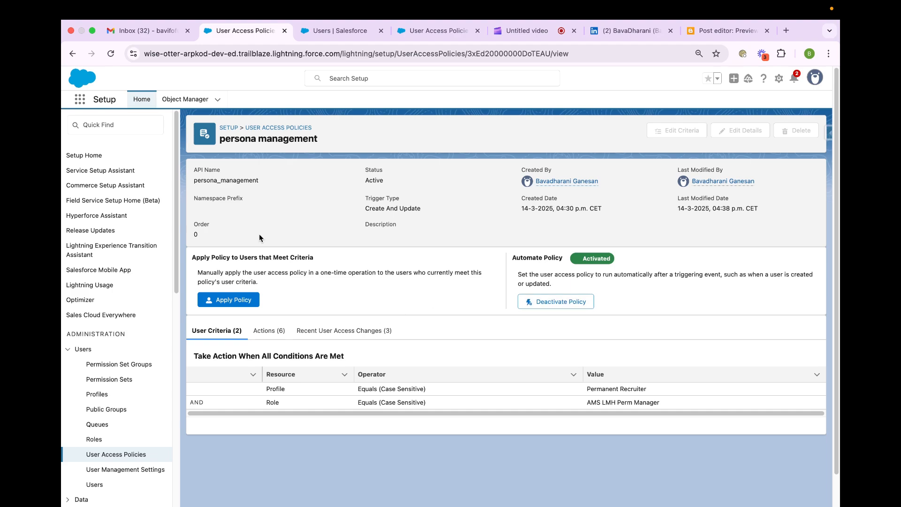
- Deactivate the "test" user, save the record and start a new user
left_click(334, 34)
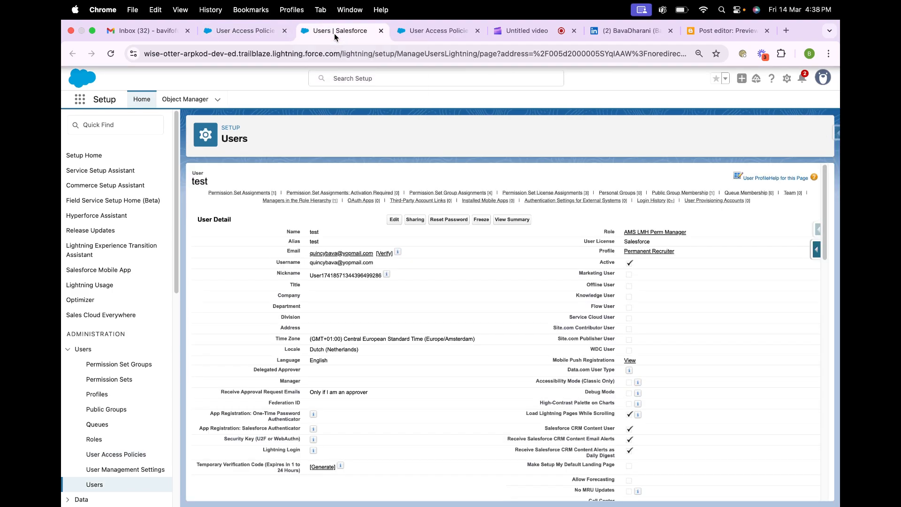
left_click(394, 219)
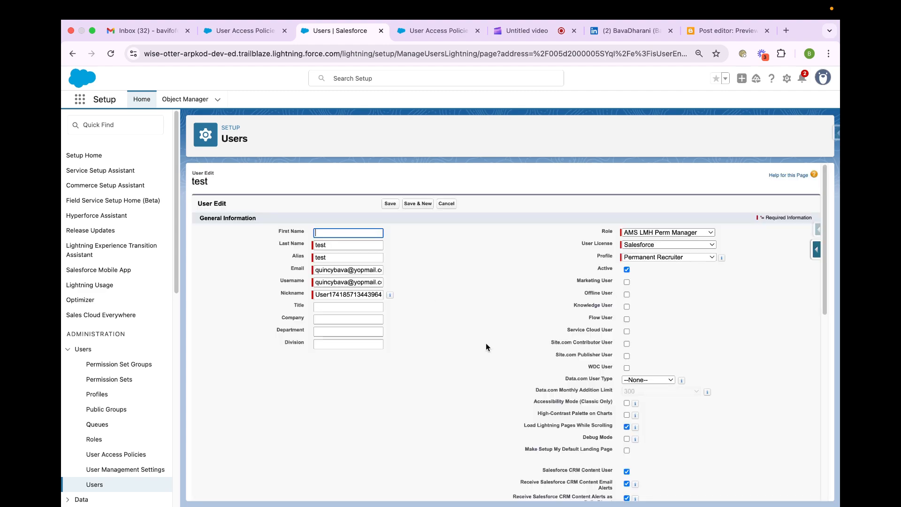
left_click(626, 269)
left_click(507, 293)
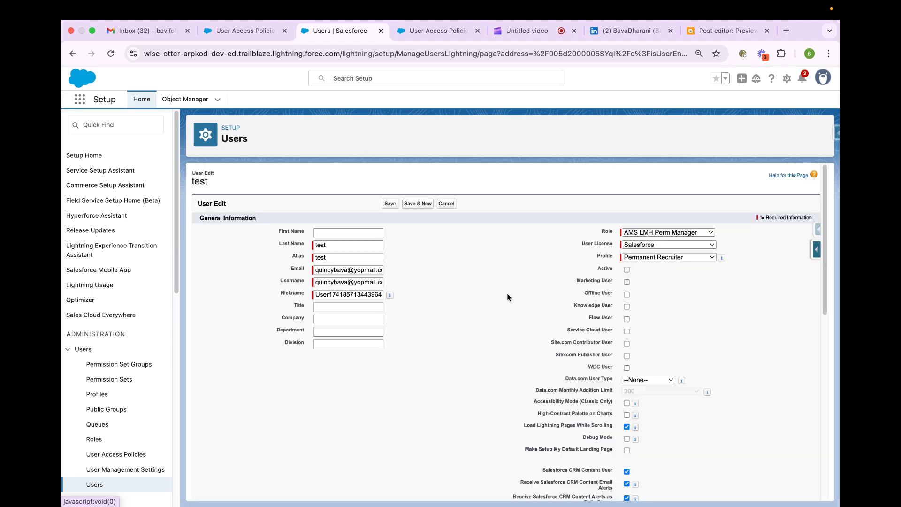
left_click(410, 205)
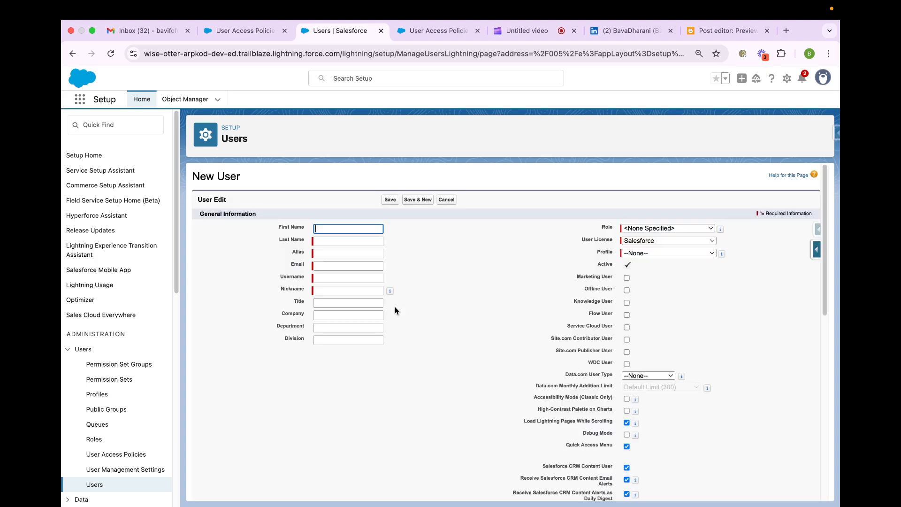
- Enter the new user's last name and a test email address
left_click(319, 241)
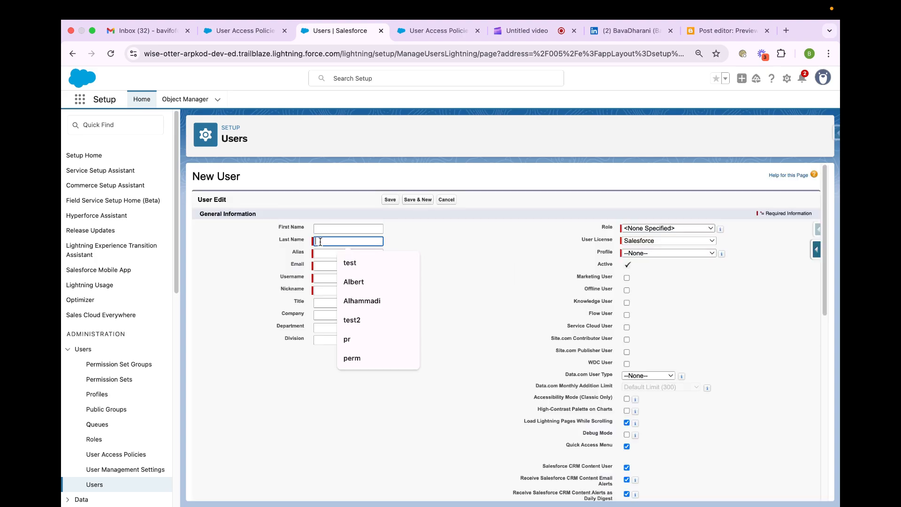
type("test")
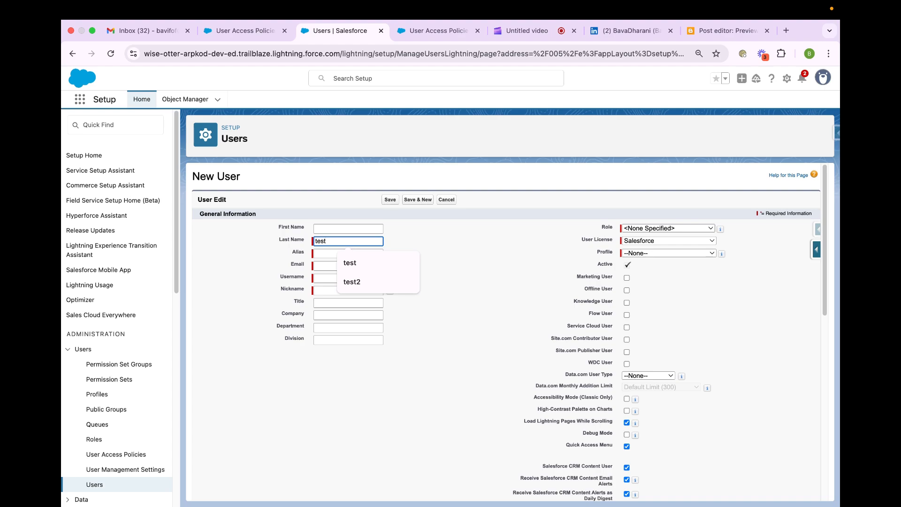
type("bava")
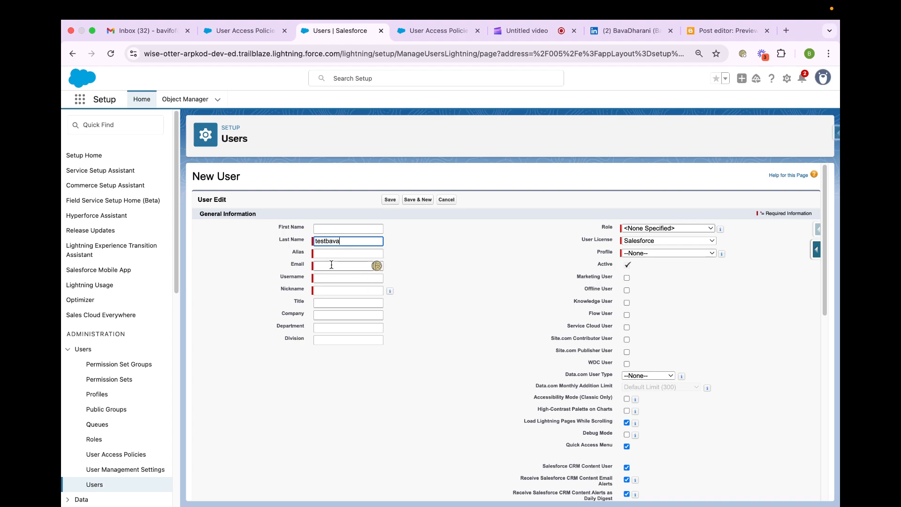
left_click(331, 265)
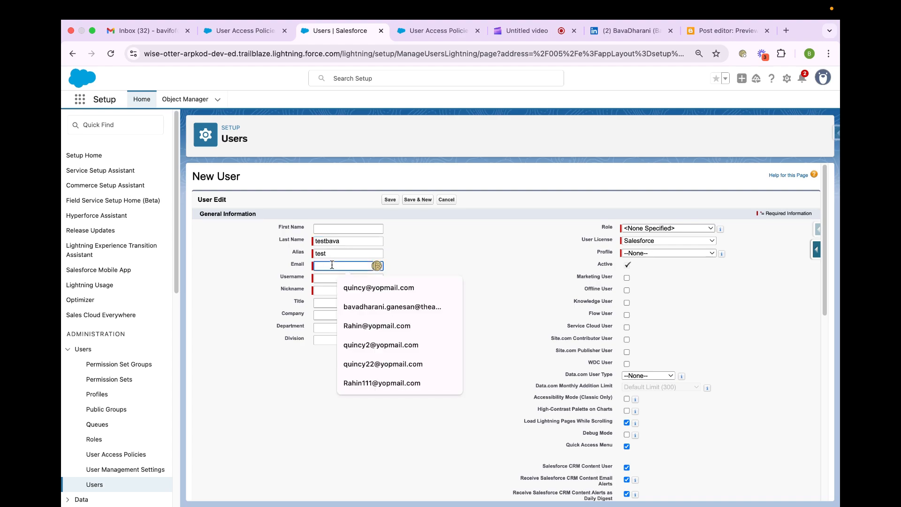
left_click(360, 308)
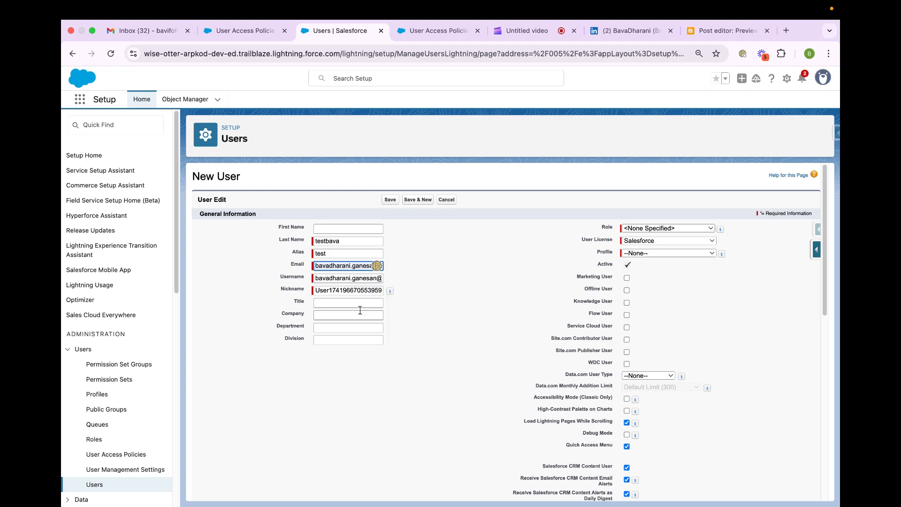
key("super+a")
key("BackSpace")
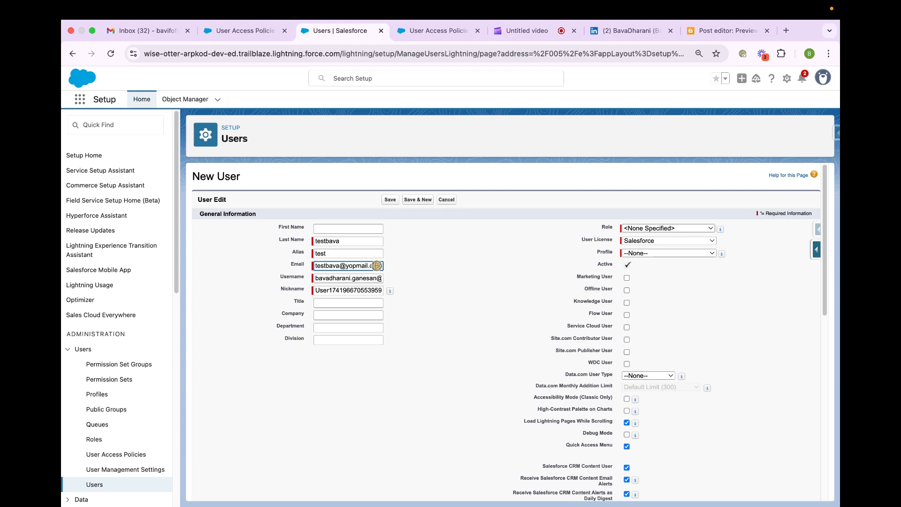
- Replace the new user's prefilled username with a unique test username in email format
left_click(347, 280)
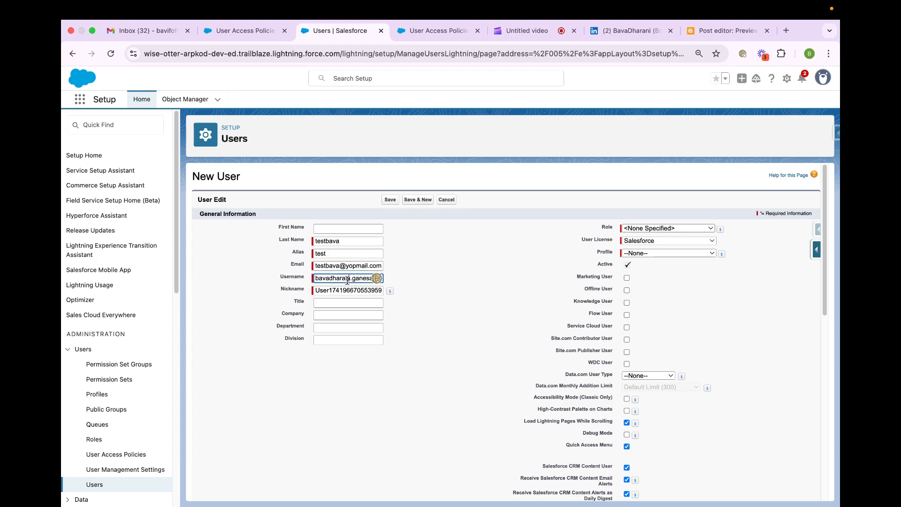
key("super+a")
type("testbava@test.com")
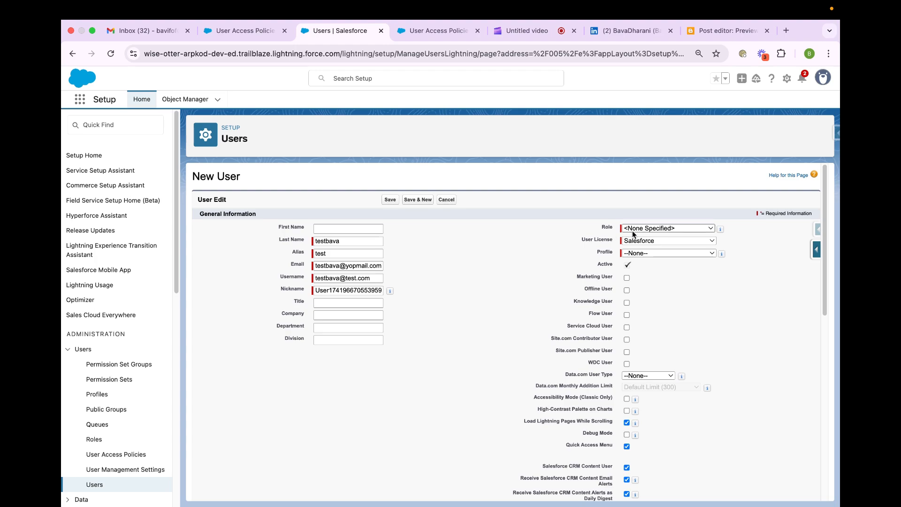
- Give the new user the AMS LMH Perm Manager role and the Salesforce user license
left_click(635, 229)
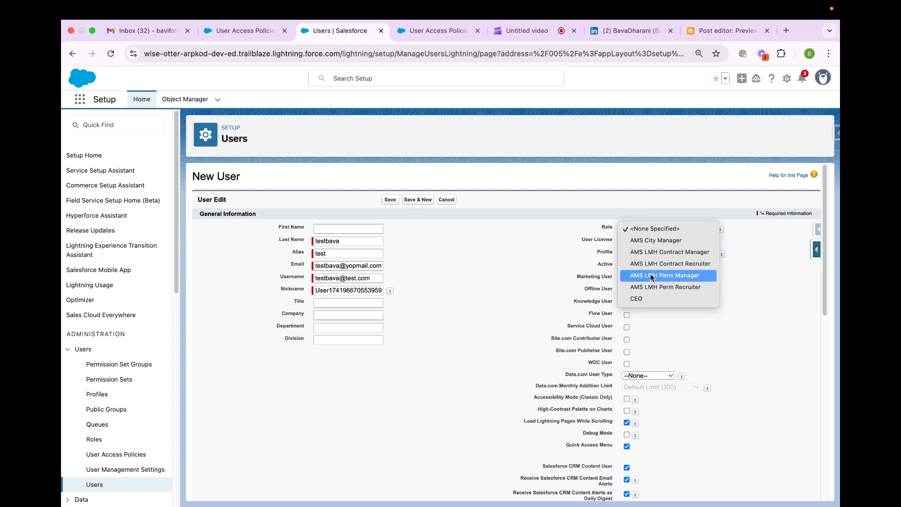
left_click(649, 273)
left_click(651, 242)
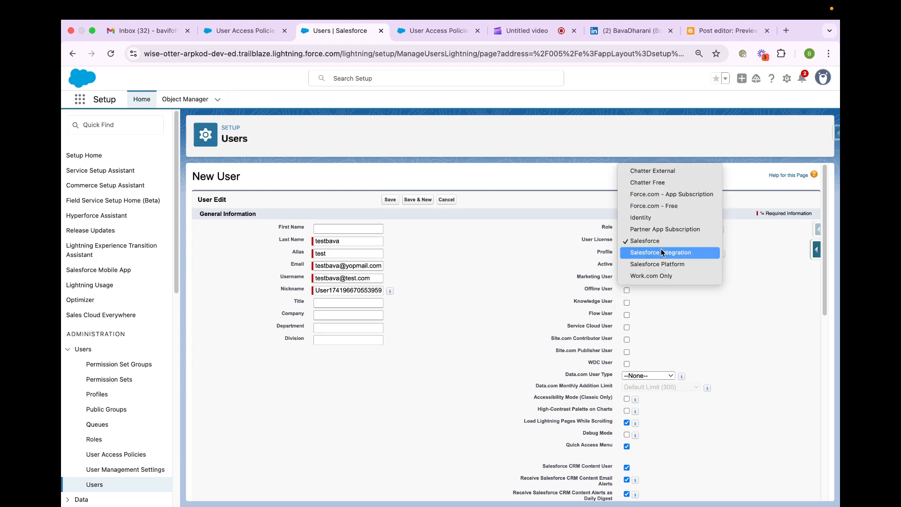
left_click(660, 242)
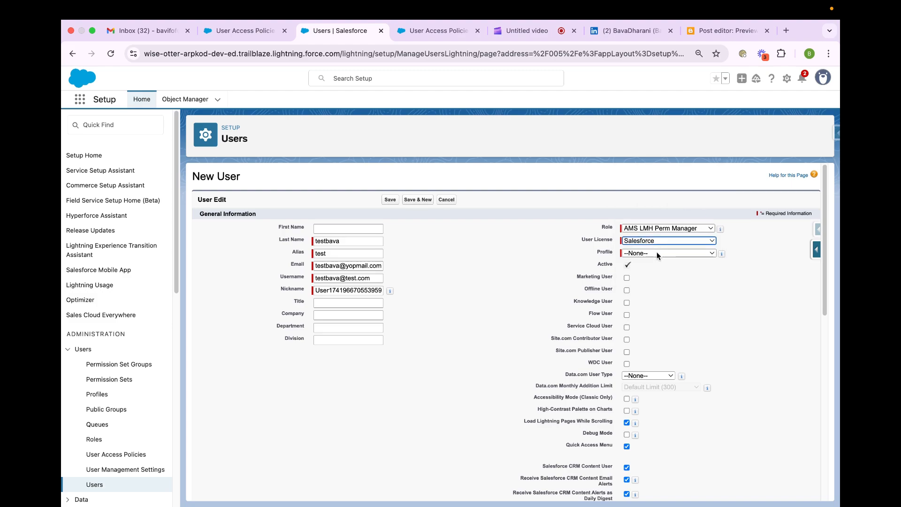
- Assign the Permanent Recruiter profile to the new user and save the record
left_click(656, 253)
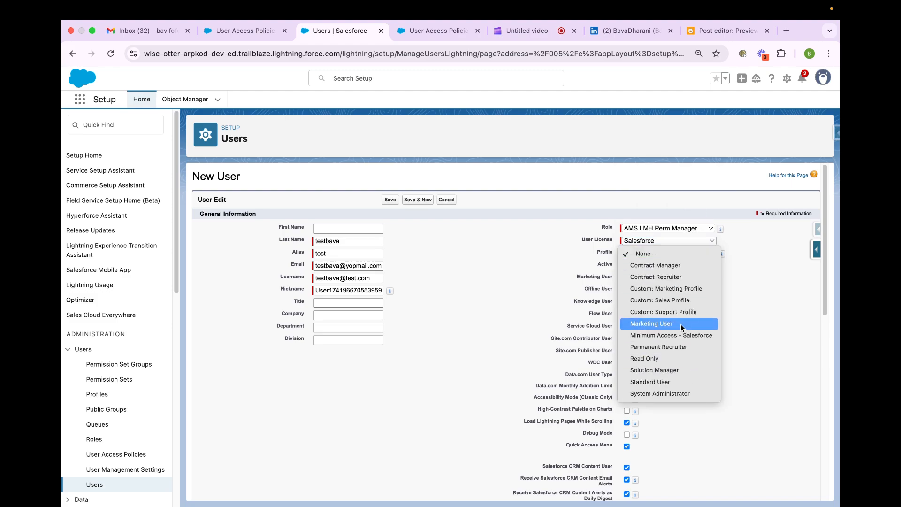
key("Escape")
scroll(676, 351, "down", 15)
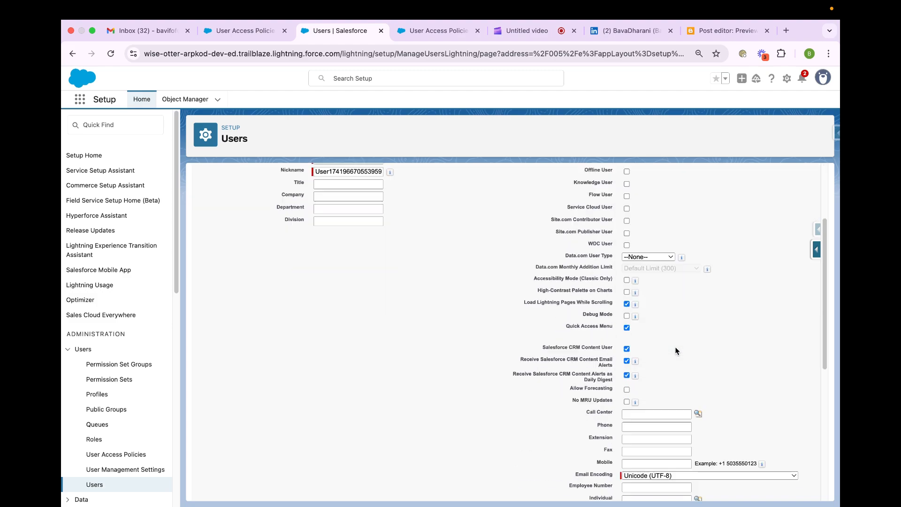
left_click(389, 489)
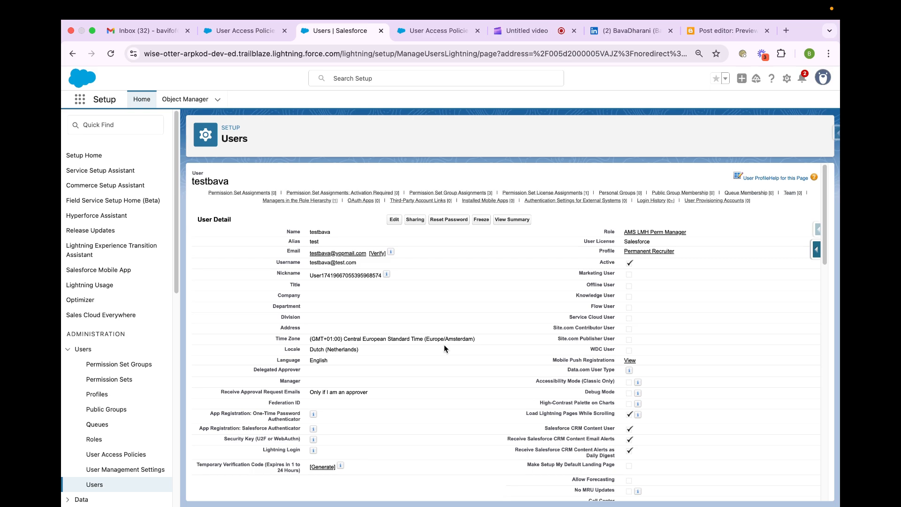
- Examine the new user's permission set, permission set group, license and public group assignments
scroll(444, 347, "down", 10)
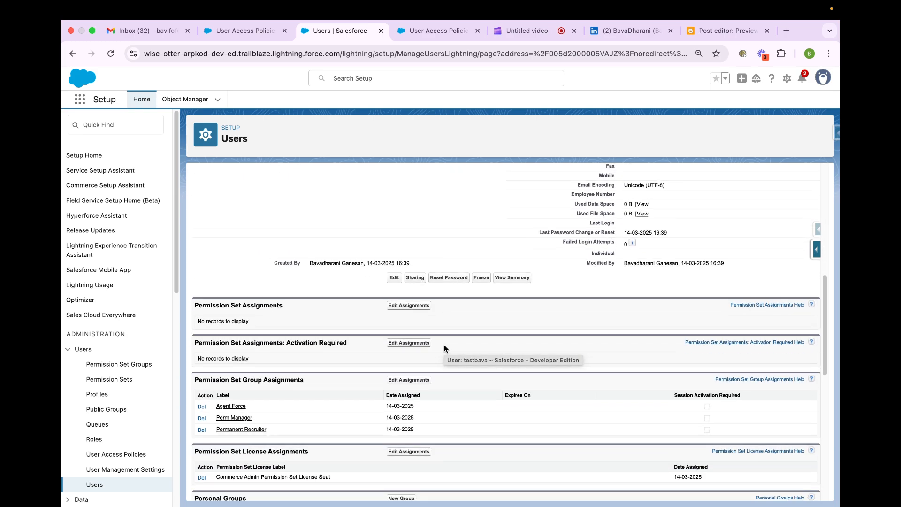
scroll(444, 345, "down", 3)
scroll(289, 314, "down", 3)
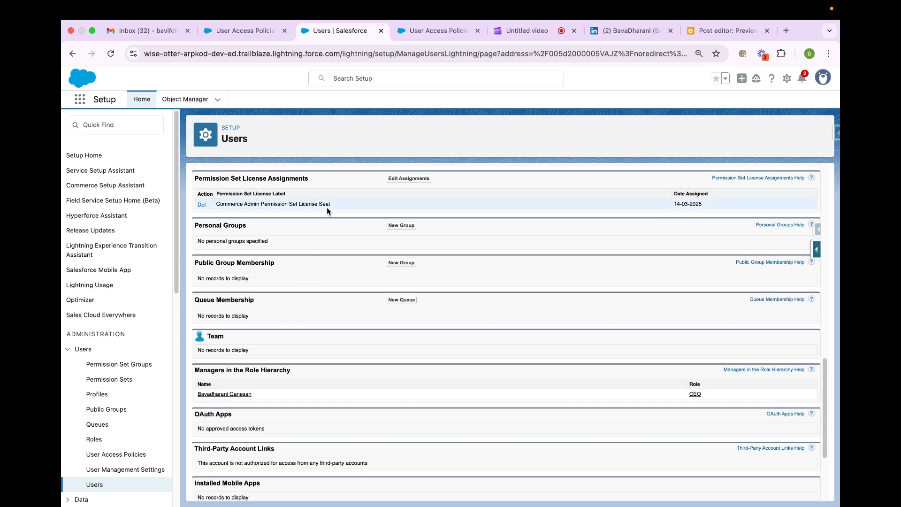
scroll(347, 323, "down", 1)
scroll(347, 323, "up", 10)
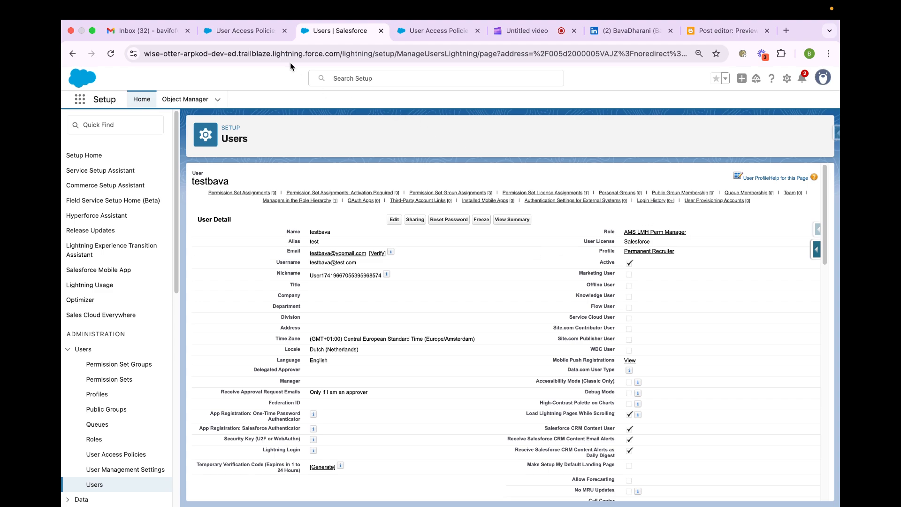
- Reload the persona management policy and open its most recent automatic user access change
left_click(262, 33)
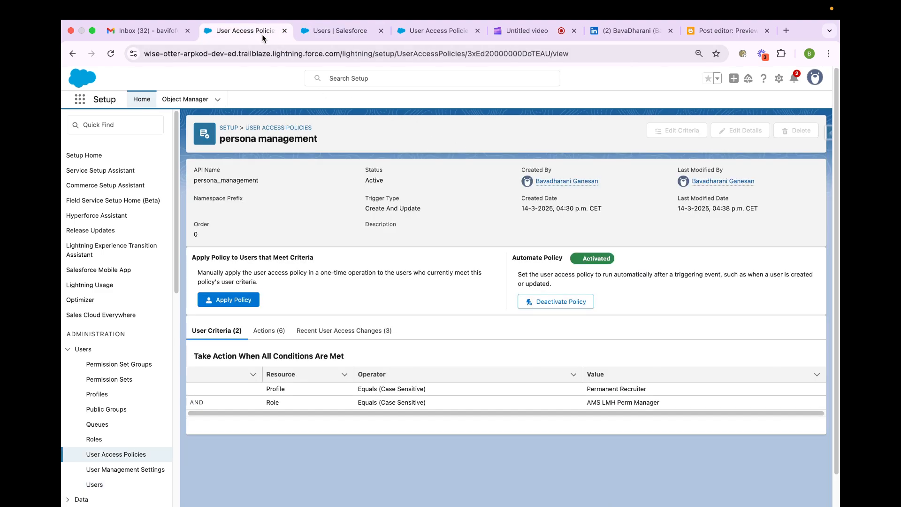
left_click(281, 54)
key("Return")
left_click(368, 330)
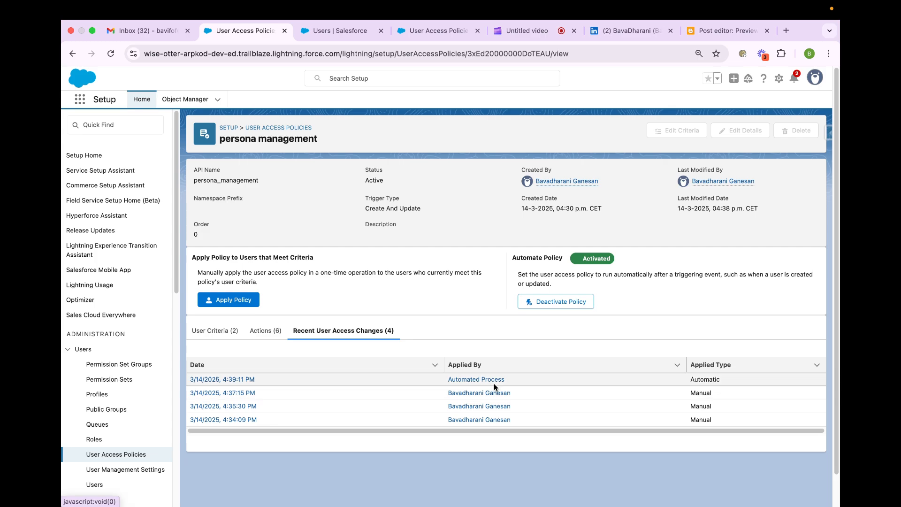
left_click(241, 380)
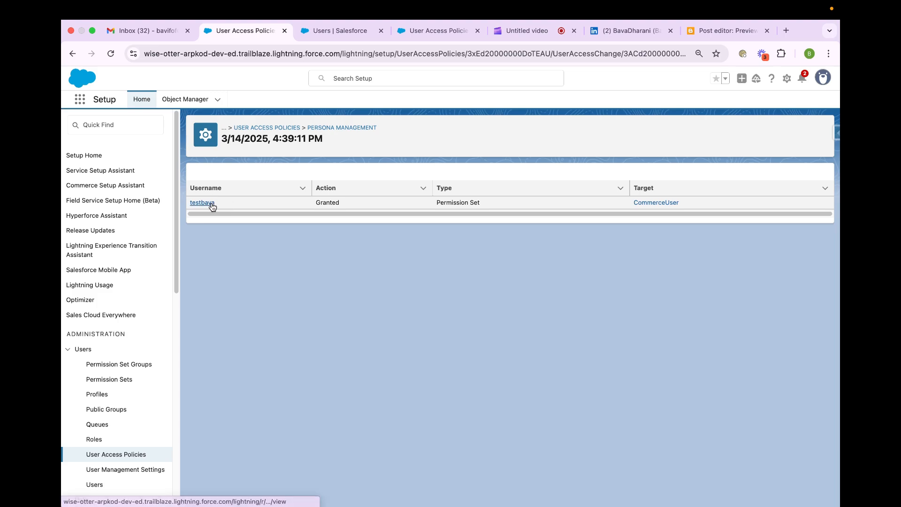
- Check the action, type and target of the logged access change and return to the policy's recent user access changes
left_click_drag(339, 202, 302, 202)
left_click(533, 209)
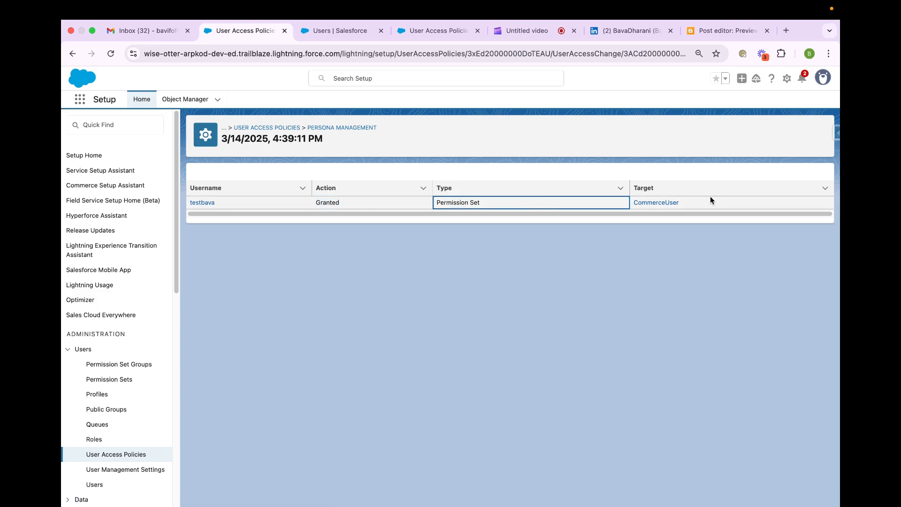
left_click(775, 192)
left_click(334, 129)
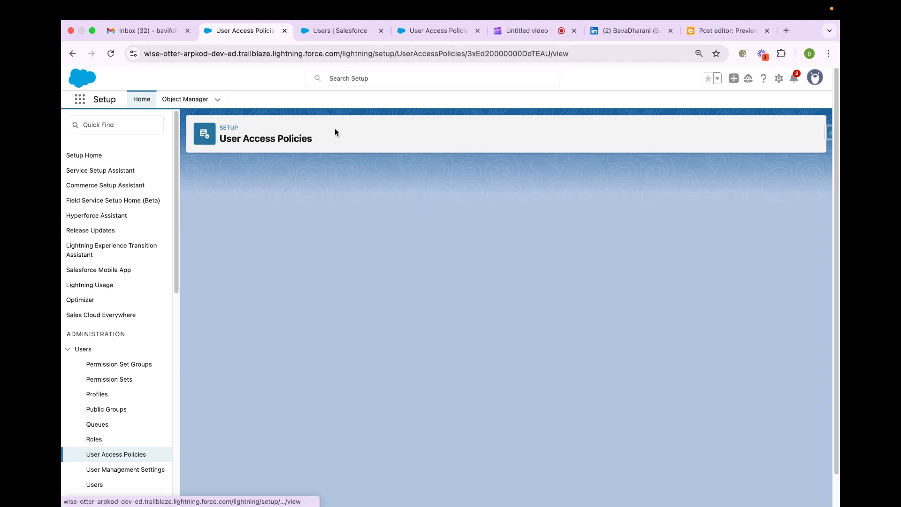
left_click(372, 332)
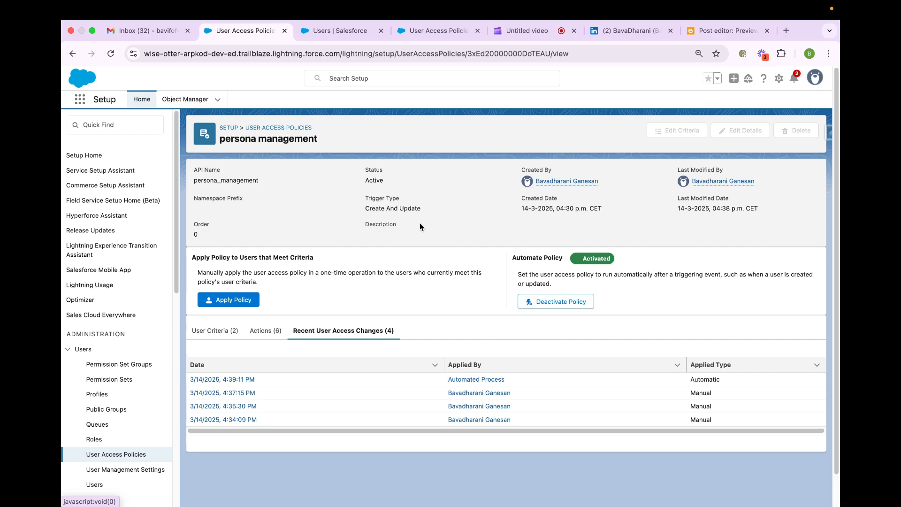
- Go back to the new user's record and recheck its permission assignments and public group membership
left_click(334, 31)
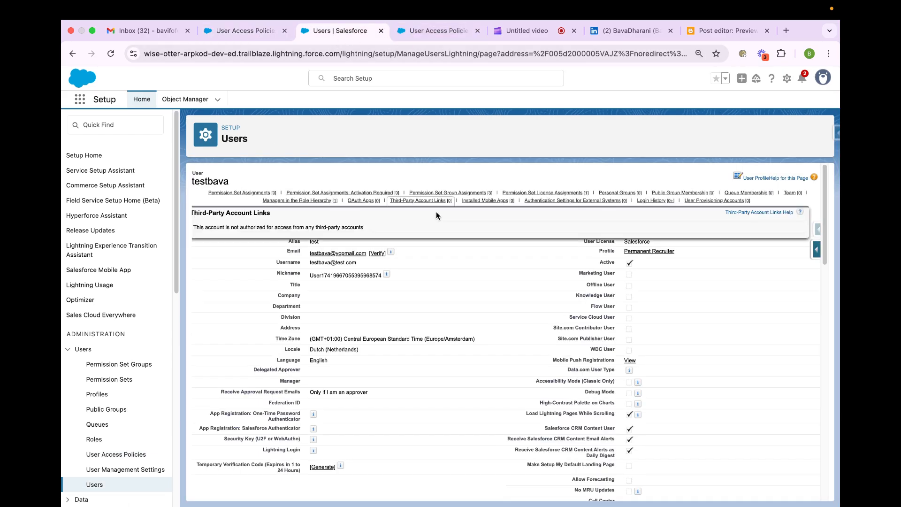
scroll(431, 300, "down", 10)
scroll(432, 302, "up", 4)
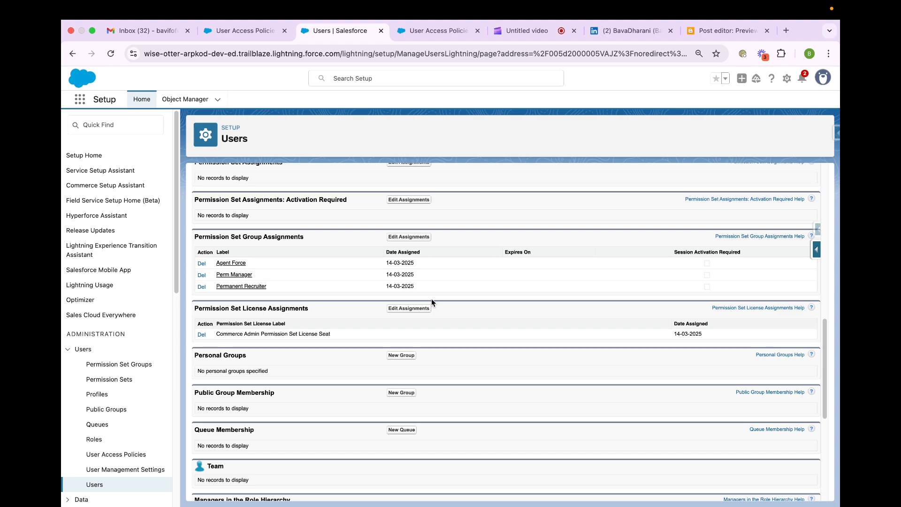
scroll(432, 301, "down", 5)
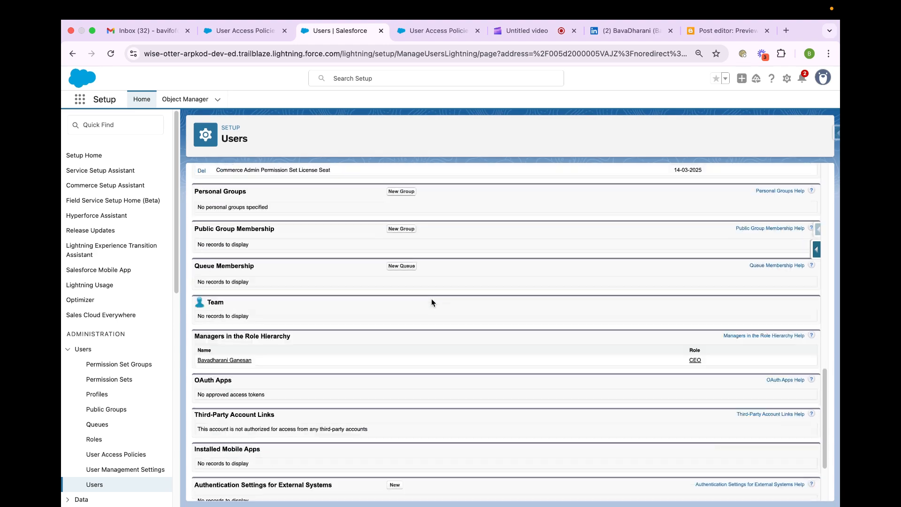
scroll(432, 302, "down", 1)
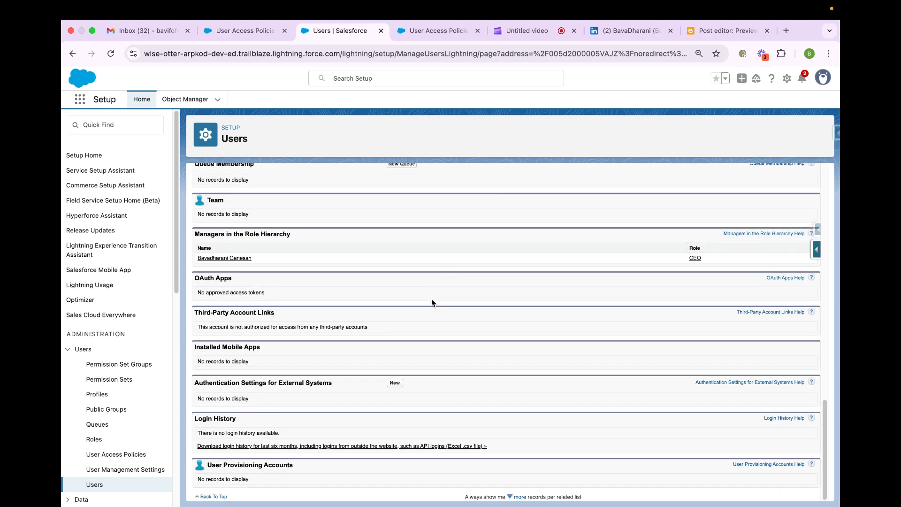
scroll(431, 300, "up", 4)
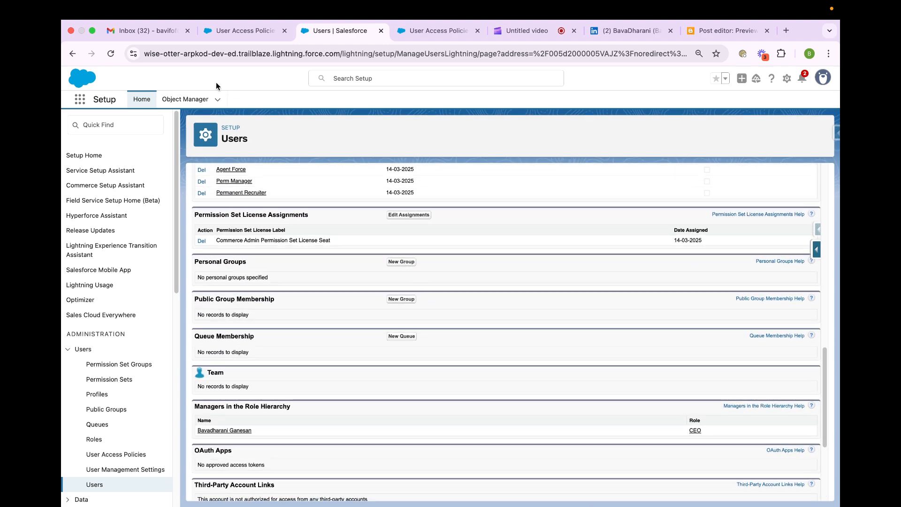
- Reload the new user's record and verify its permission set, license and public group assignments
left_click(110, 55)
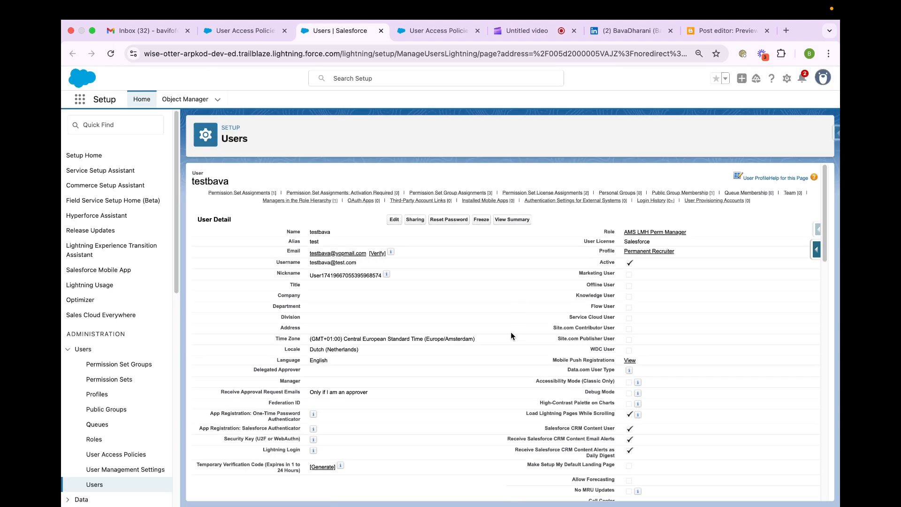
scroll(510, 331, "down", 10)
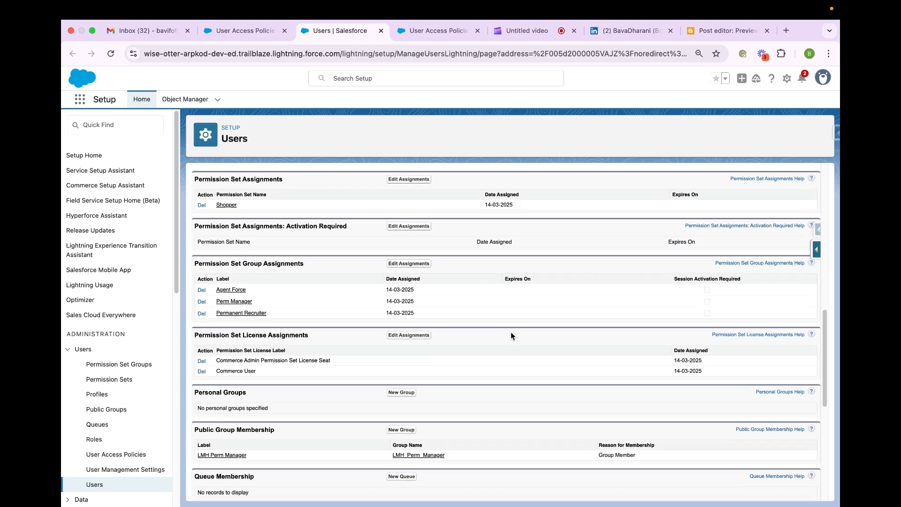
scroll(510, 331, "down", 1)
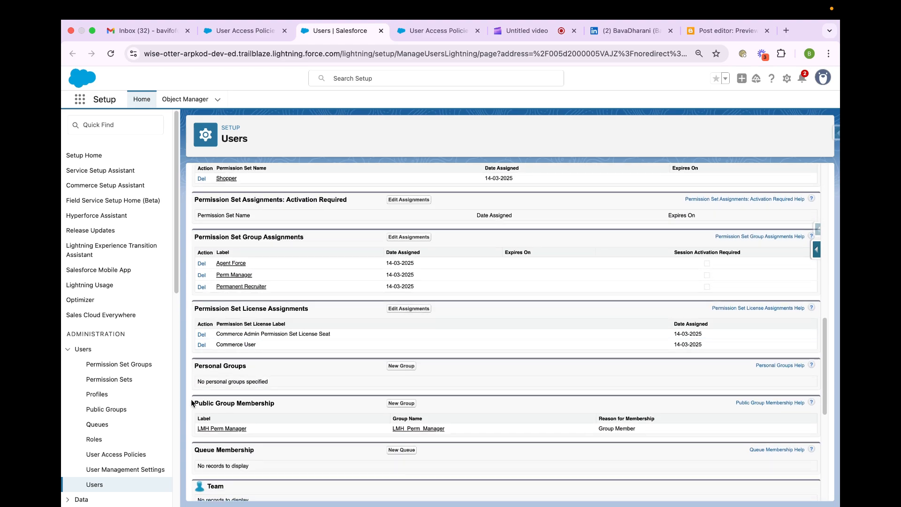
double_click(259, 425)
left_click_drag(258, 424, 191, 425)
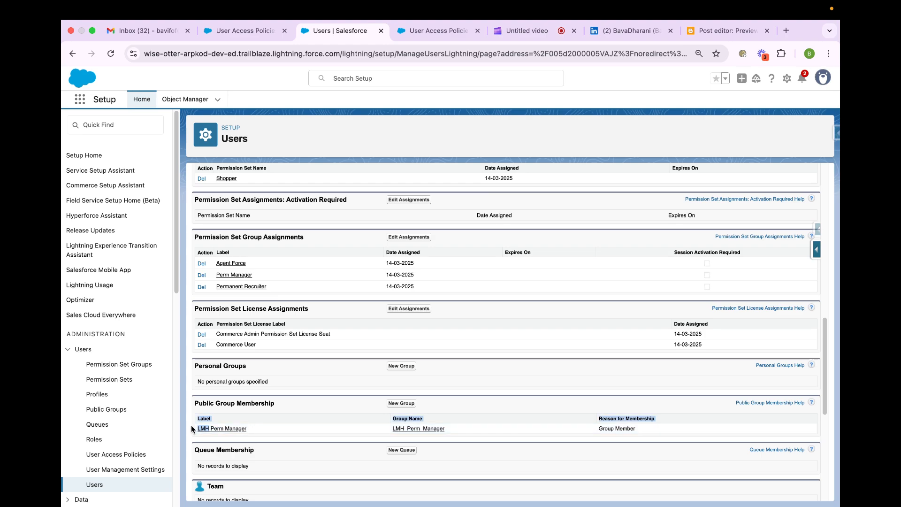
left_click(284, 429)
scroll(283, 429, "up", 10)
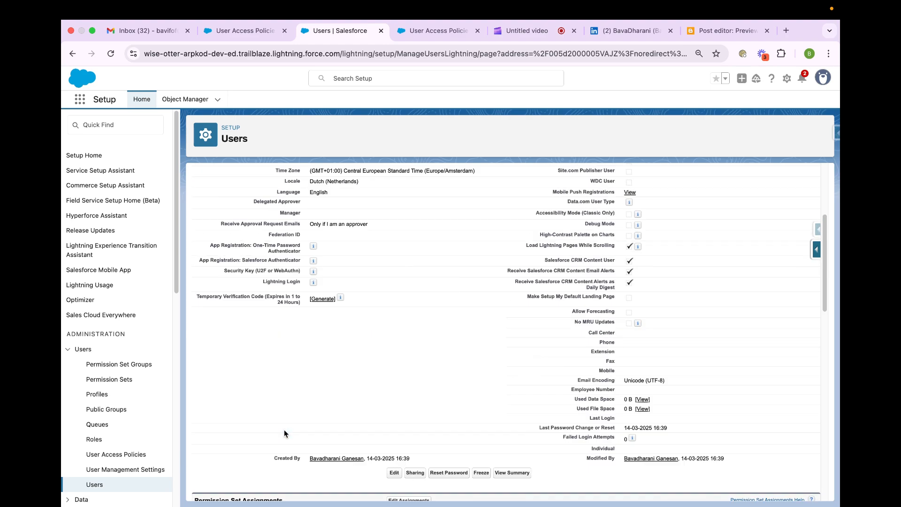
- Review the persona management policy's user criteria and recent user access changes
left_click(215, 30)
left_click(215, 330)
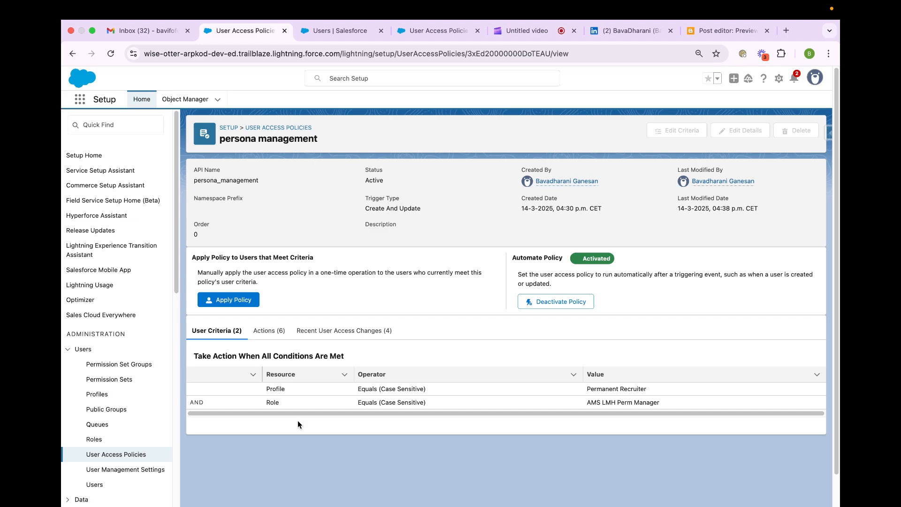
left_click(343, 332)
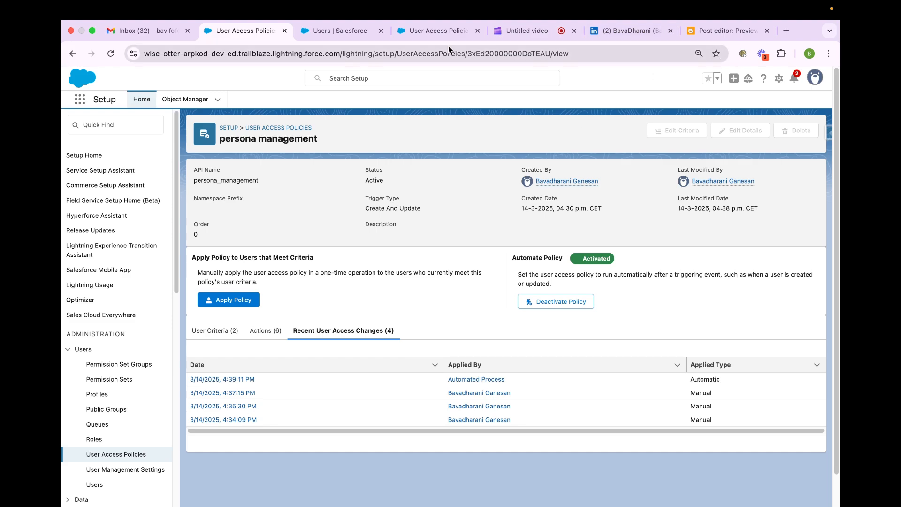
- Switch to the Blogger post preview and review its sections on User Access Policies and their key benefits
left_click(696, 32)
scroll(381, 305, "up", 3)
scroll(381, 306, "up", 15)
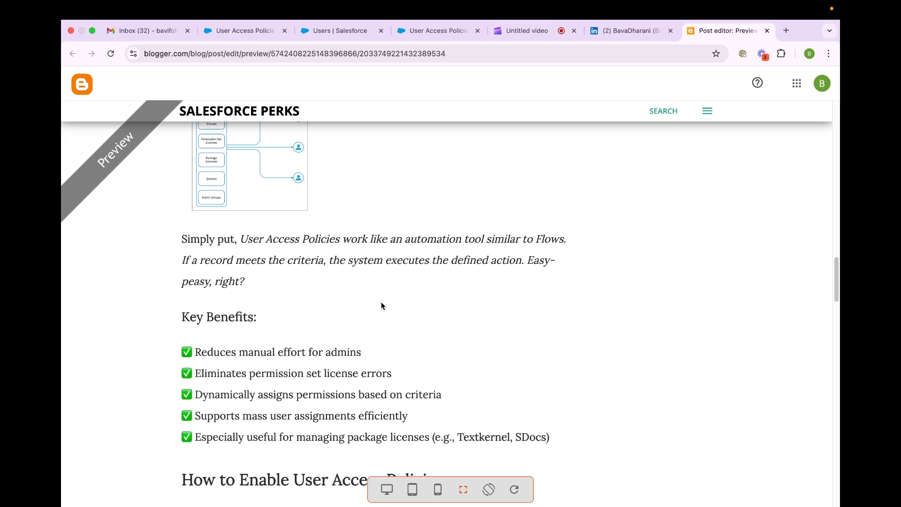
scroll(381, 305, "up", 1)
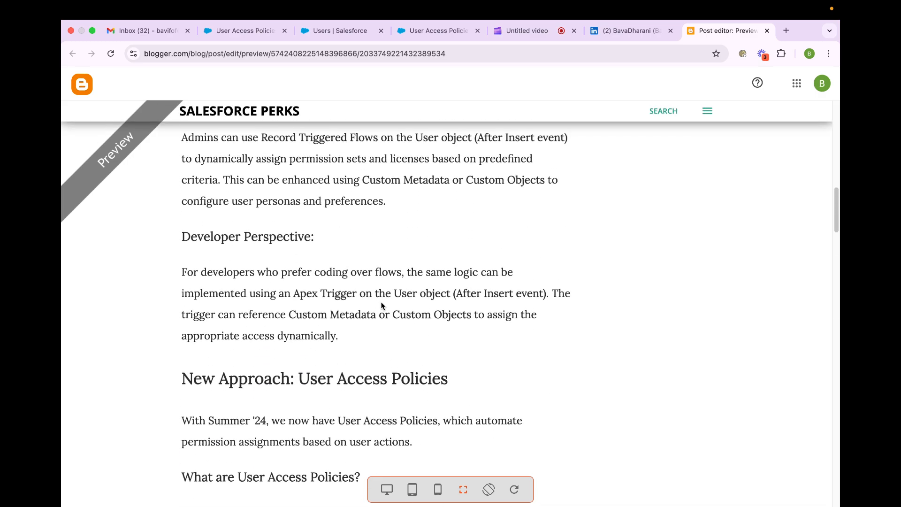
scroll(381, 306, "down", 5)
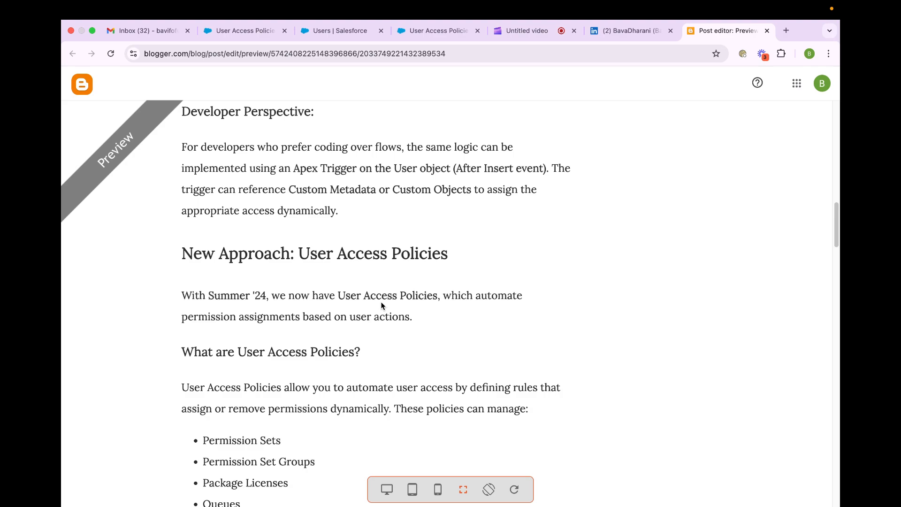
left_click(523, 30)
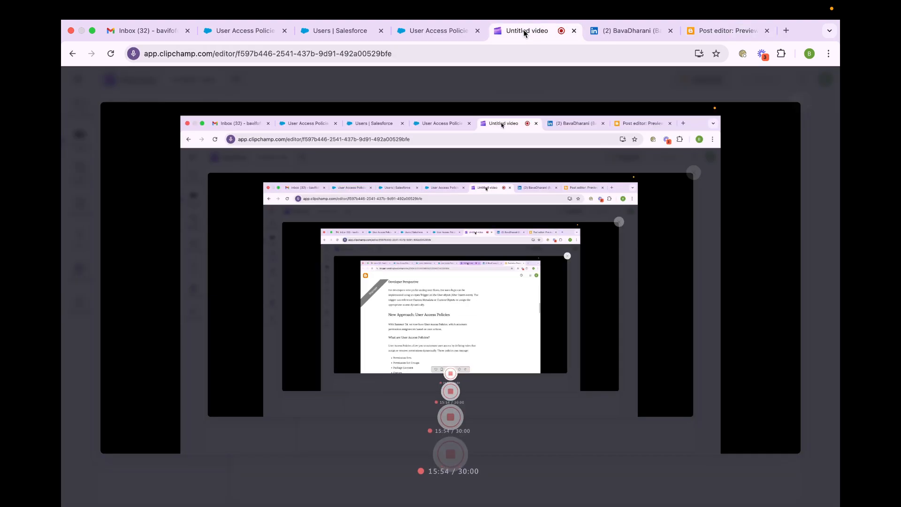